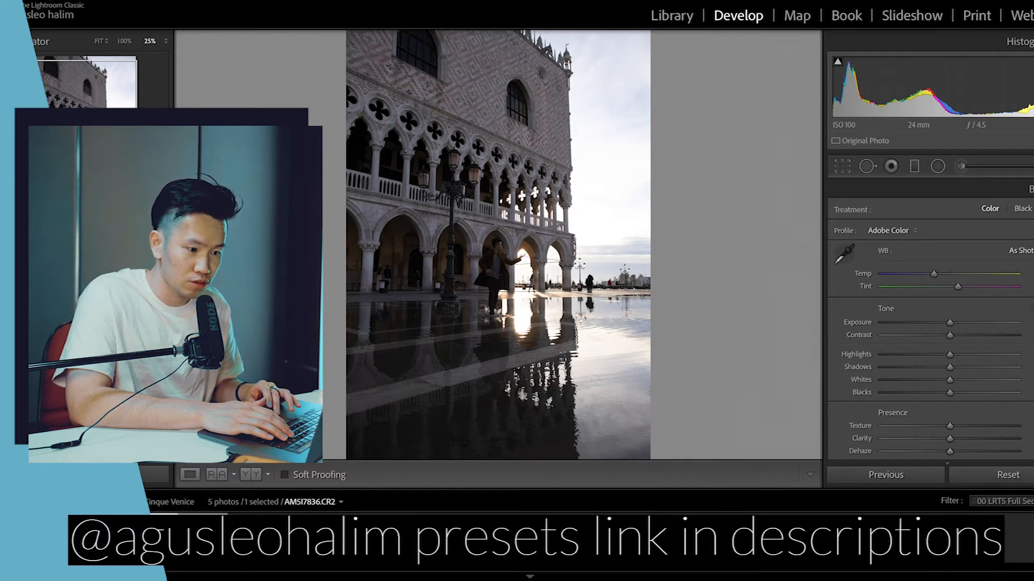
# Step: Try the Bold presets on the Venice photo and keep Bold 1 applied
pyautogui.scroll(2, 170, 384)
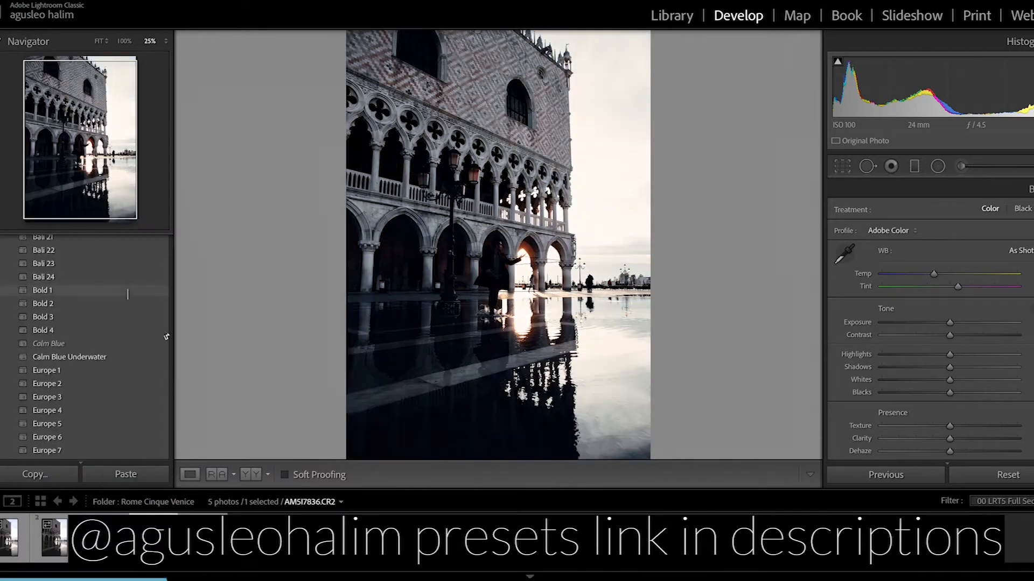
pyautogui.click(128, 291)
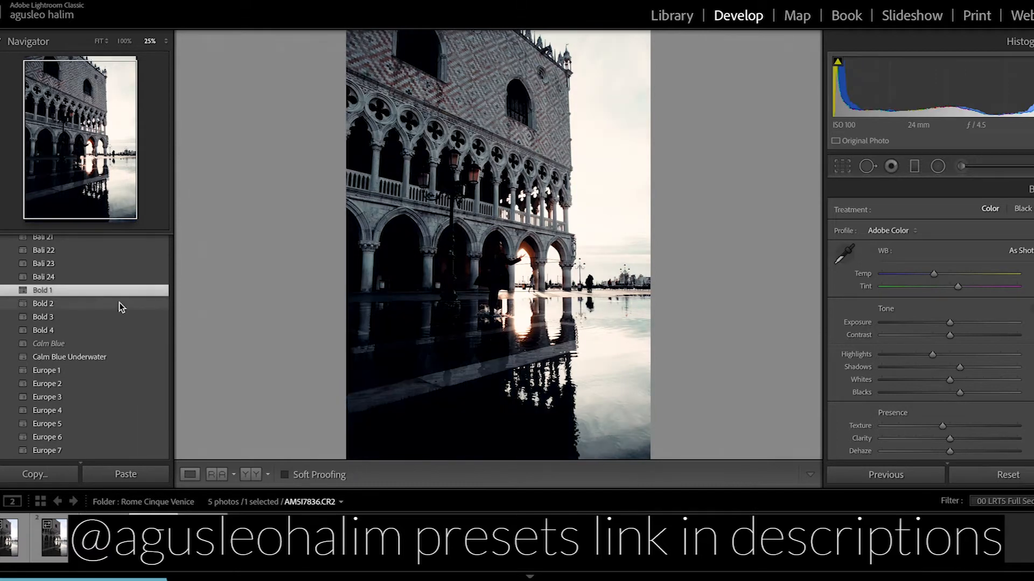
pyautogui.click(119, 302)
pyautogui.click(110, 318)
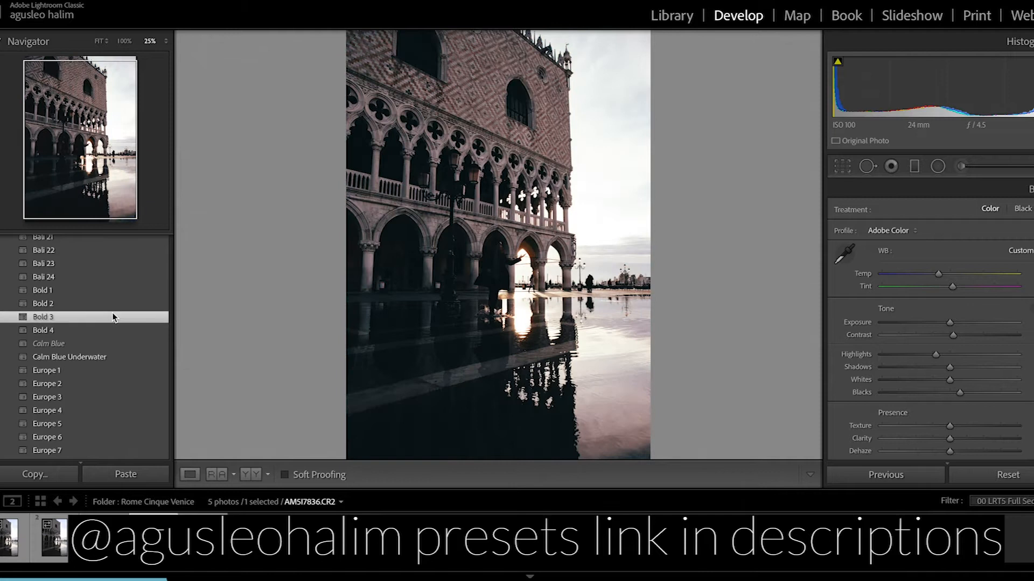
pyautogui.click(101, 331)
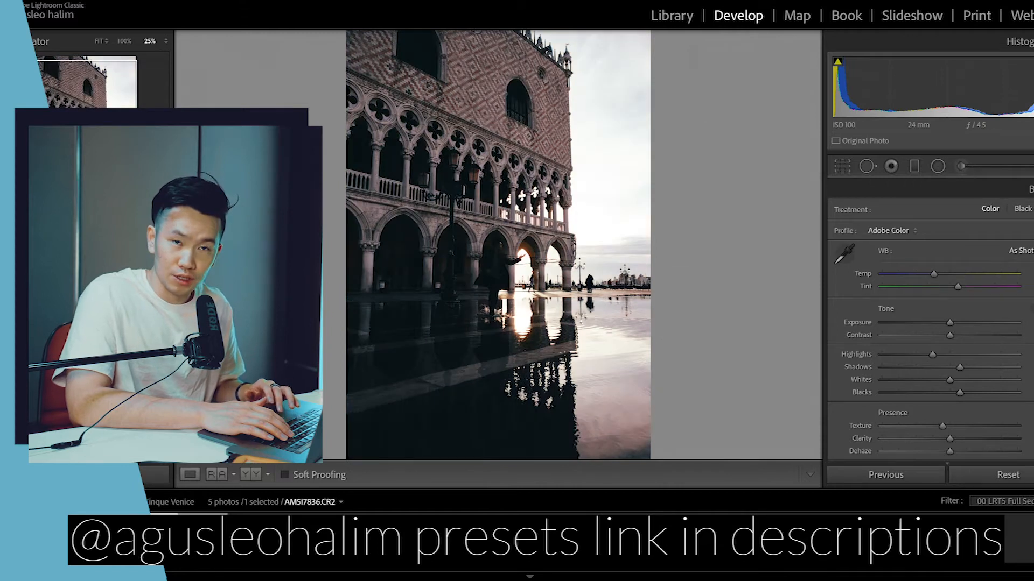
pyautogui.click(105, 334)
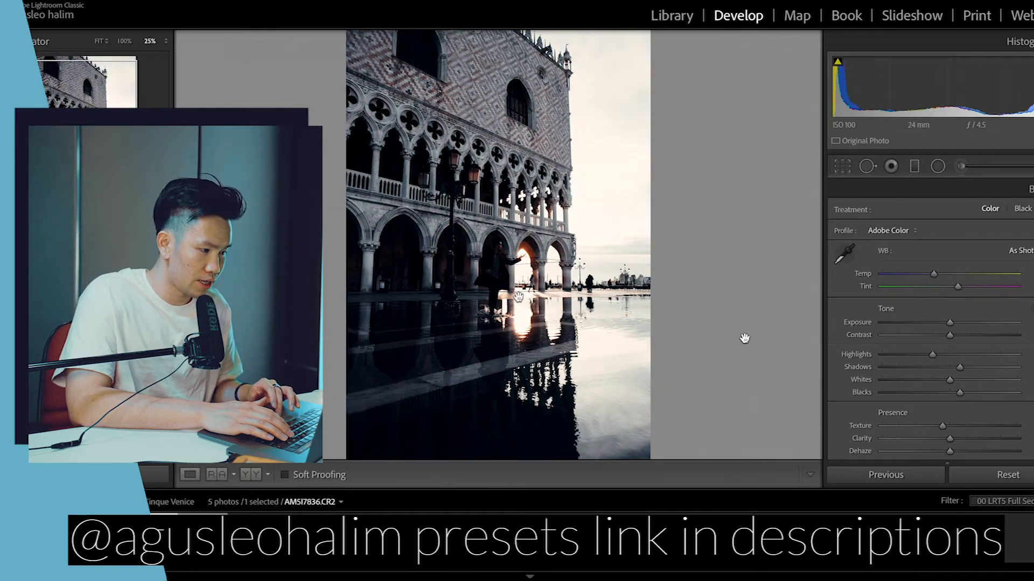
# Step: Raise the exposure slightly, pull the highlights and whites almost fully down, and lift the blacks a little
pyautogui.moveTo(952, 325); pyautogui.dragTo(883, 355)
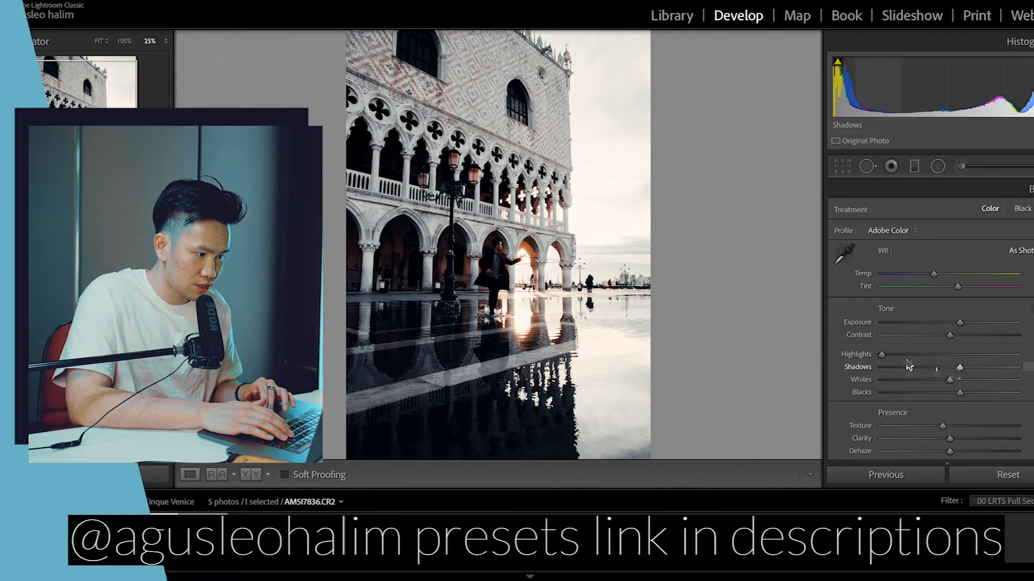
pyautogui.moveTo(950, 379); pyautogui.dragTo(881, 377)
pyautogui.moveTo(960, 393)
pyautogui.mouseDown()
pyautogui.moveTo(932, 389)
pyautogui.moveTo(985, 386)
pyautogui.moveTo(969, 385)
pyautogui.mouseUp()
pyautogui.scroll(-1, 932, 393)
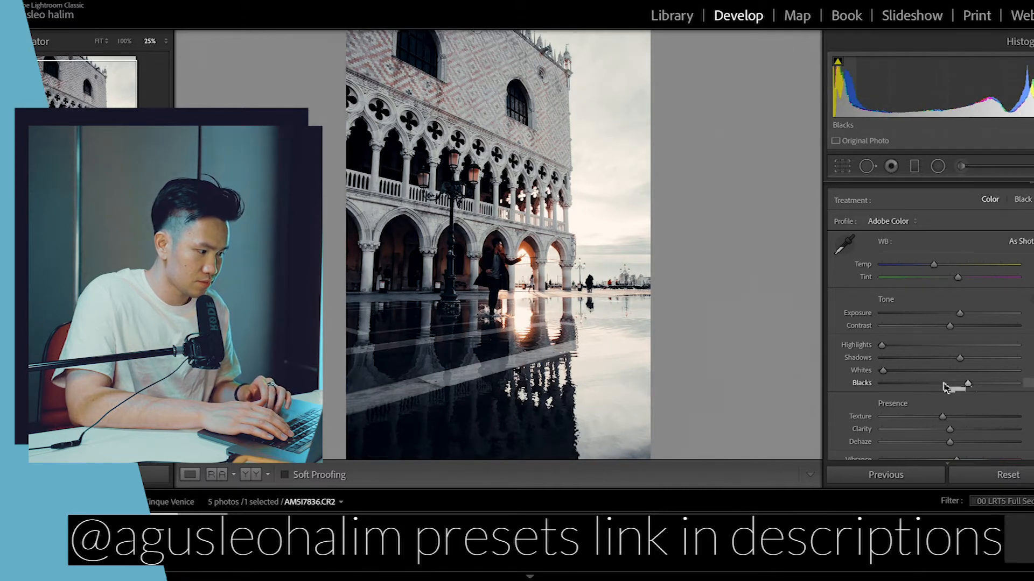
# Step: Warm the white balance by moderately raising the temperature, and check the man under the arches up close
pyautogui.scroll(-5, 938, 382)
pyautogui.scroll(-2, 938, 382)
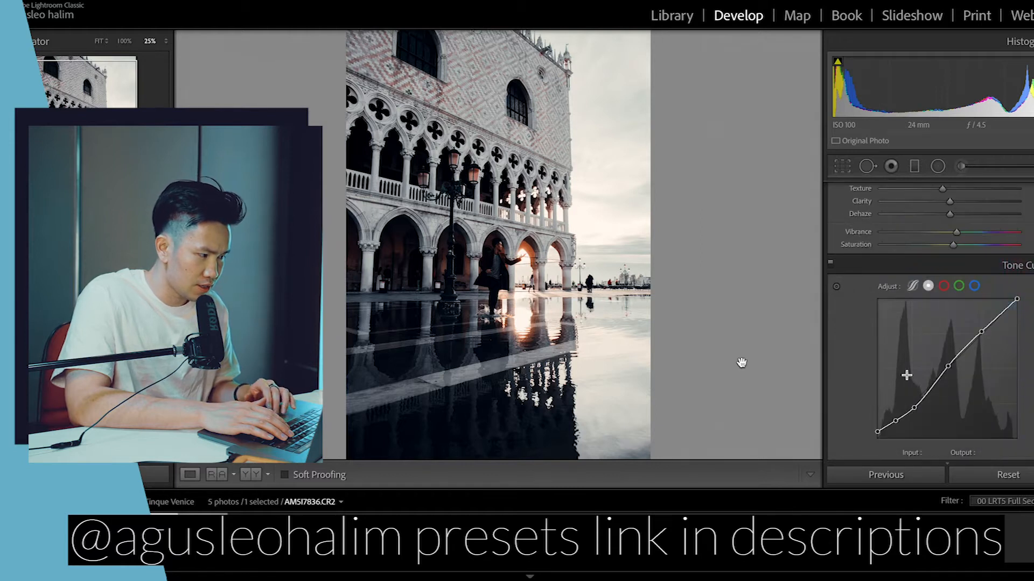
pyautogui.scroll(6, 928, 293)
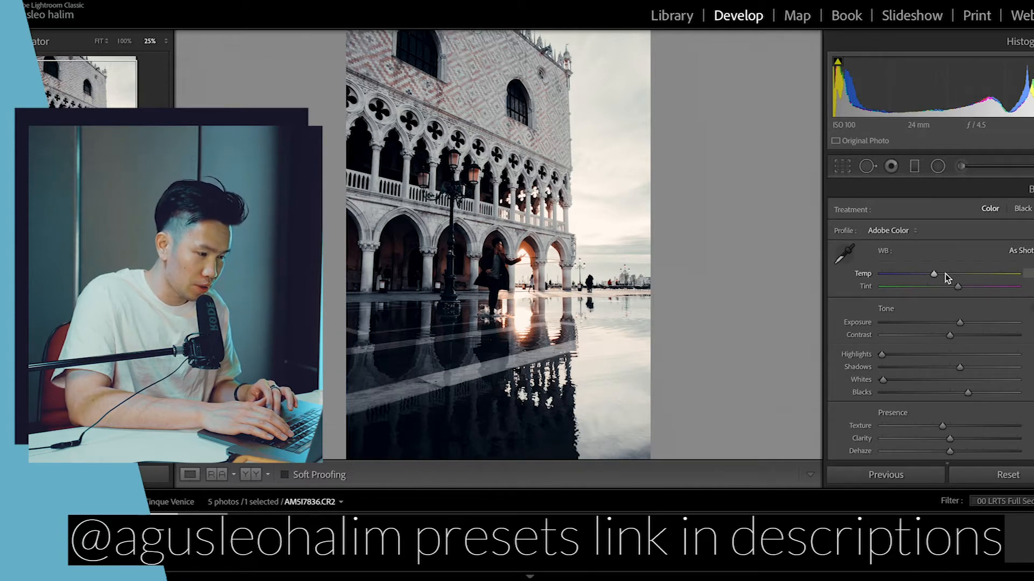
pyautogui.moveTo(932, 273); pyautogui.dragTo(961, 273)
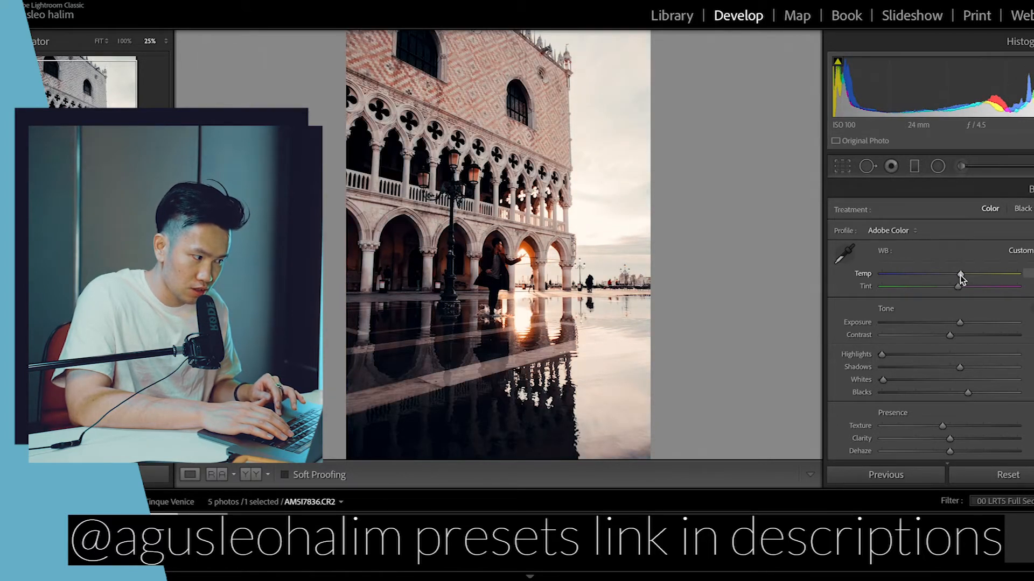
pyautogui.moveTo(960, 275); pyautogui.dragTo(959, 275)
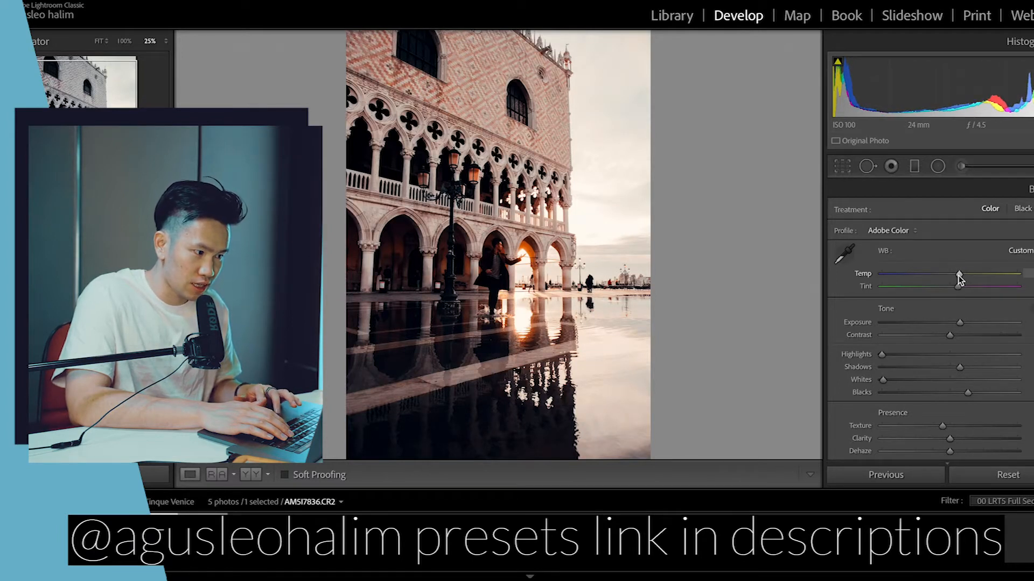
pyautogui.click(509, 233)
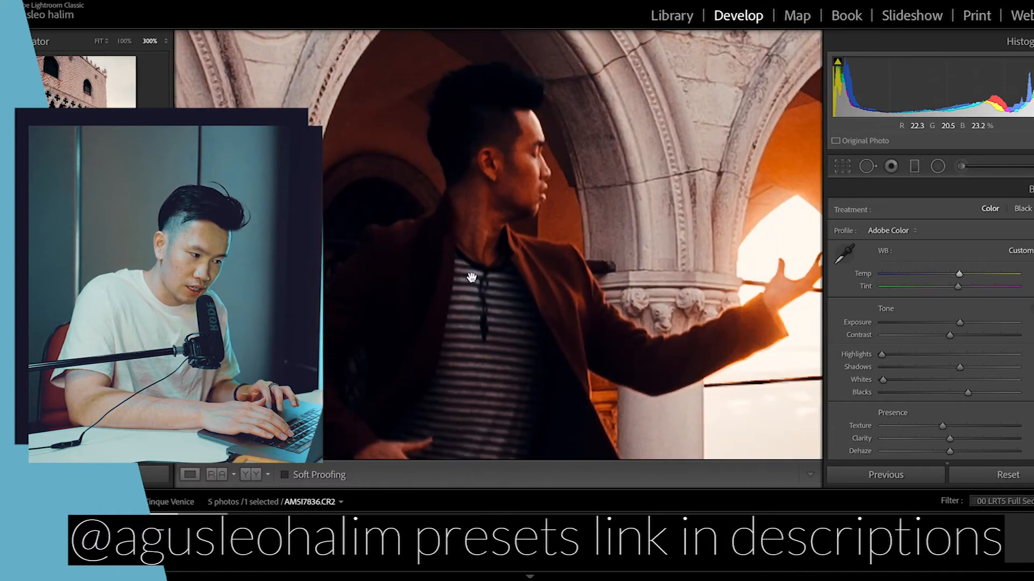
pyautogui.click(471, 277)
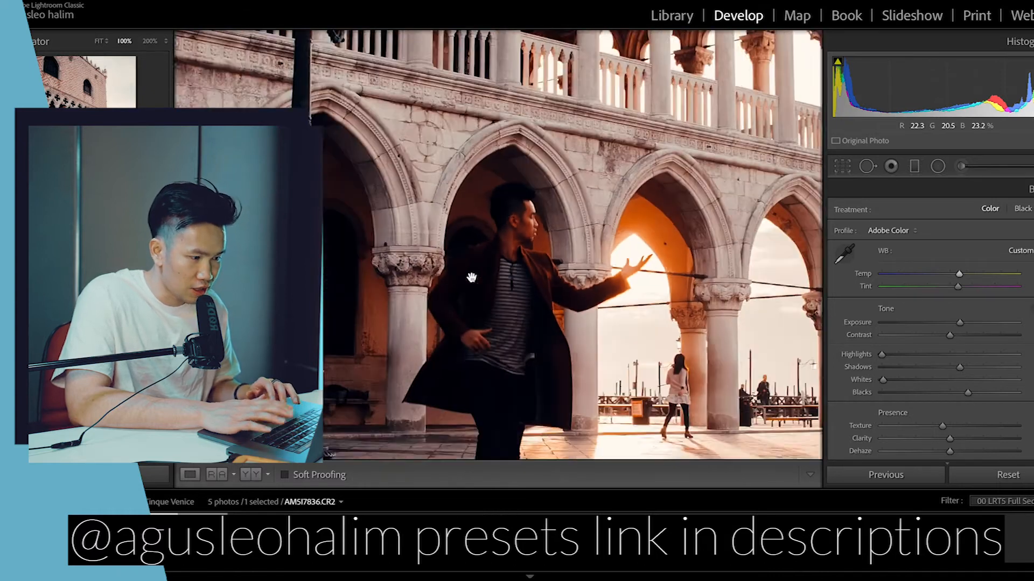
# Step: Place a tilted graduated filter rising from the wet foreground, with its fade running up to the man by the arches
pyautogui.press('super+minus')
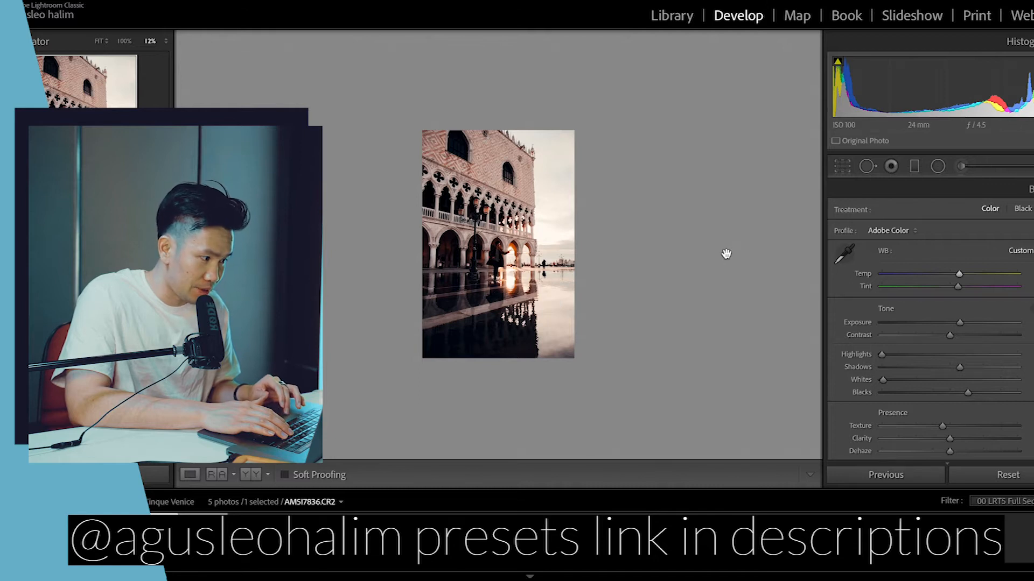
pyautogui.click(914, 167)
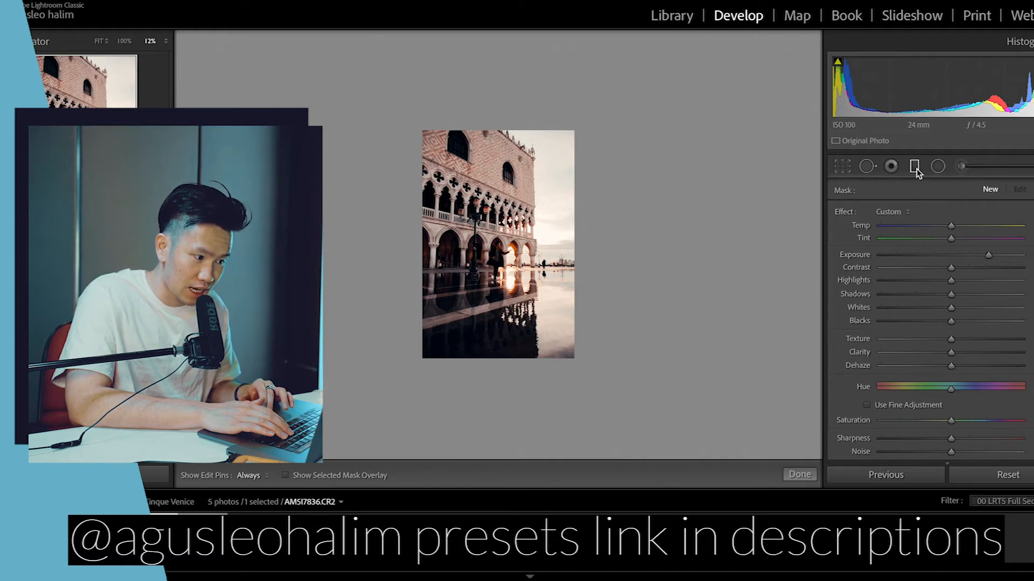
pyautogui.moveTo(513, 381); pyautogui.dragTo(500, 257)
pyautogui.moveTo(507, 318); pyautogui.dragTo(492, 295)
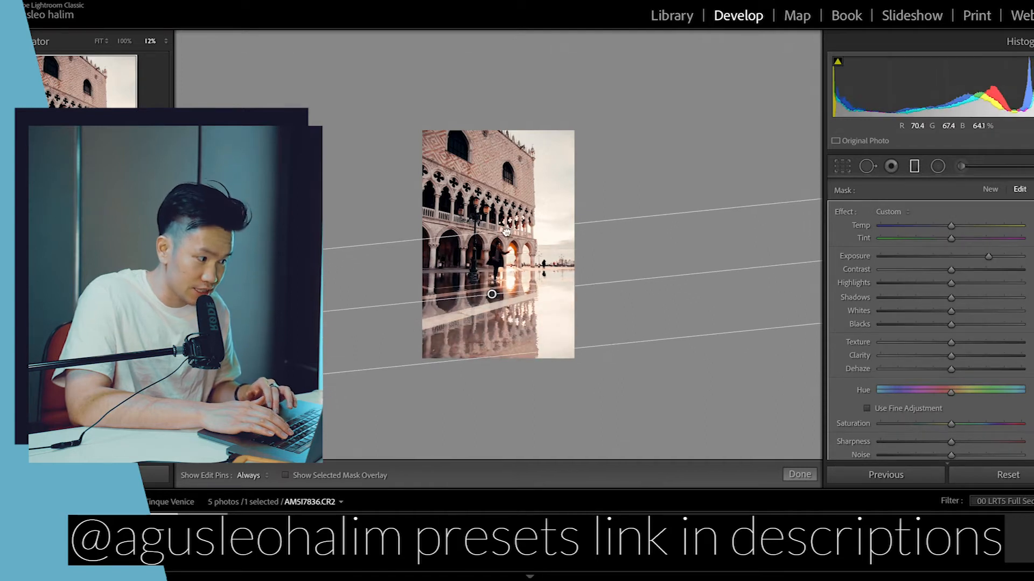
pyautogui.moveTo(505, 231); pyautogui.dragTo(501, 265)
pyautogui.moveTo(493, 311); pyautogui.dragTo(490, 294)
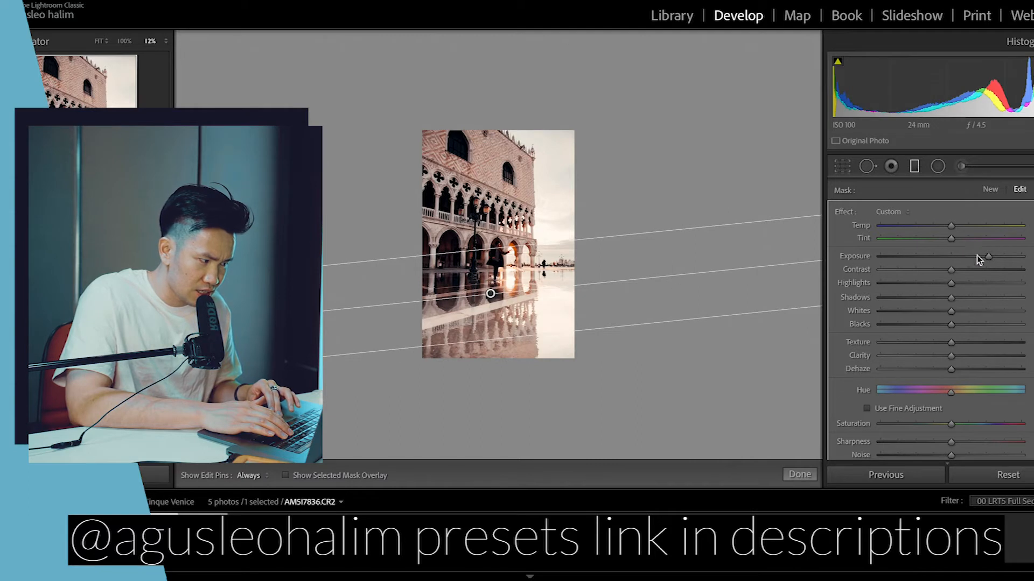
# Step: Reduce the graduated filter's exposure to a milder brightening, check the foreground closer up, and finish the filter
pyautogui.moveTo(983, 257); pyautogui.dragTo(967, 260)
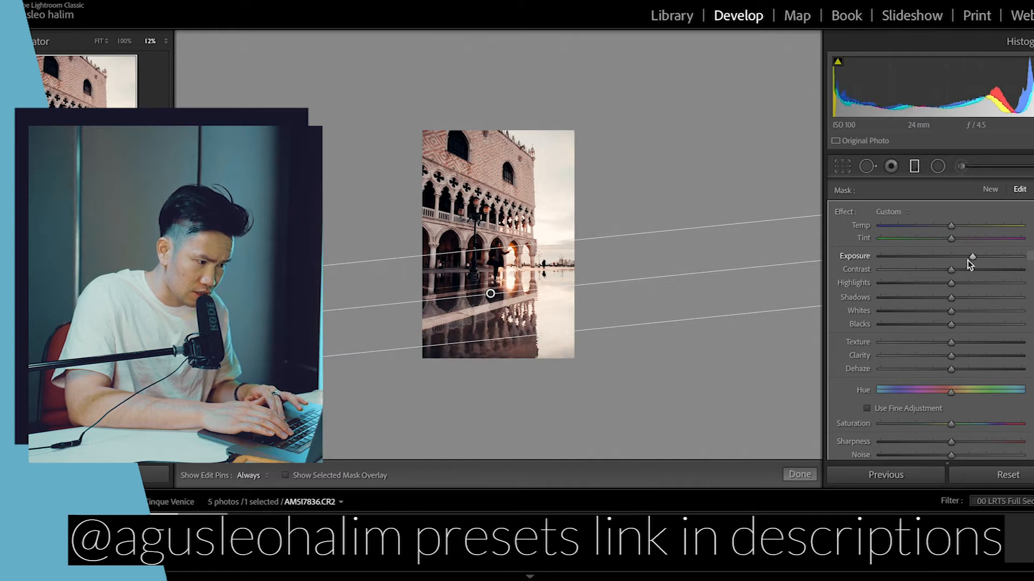
pyautogui.press('super+equal')
pyautogui.press('super+equal')
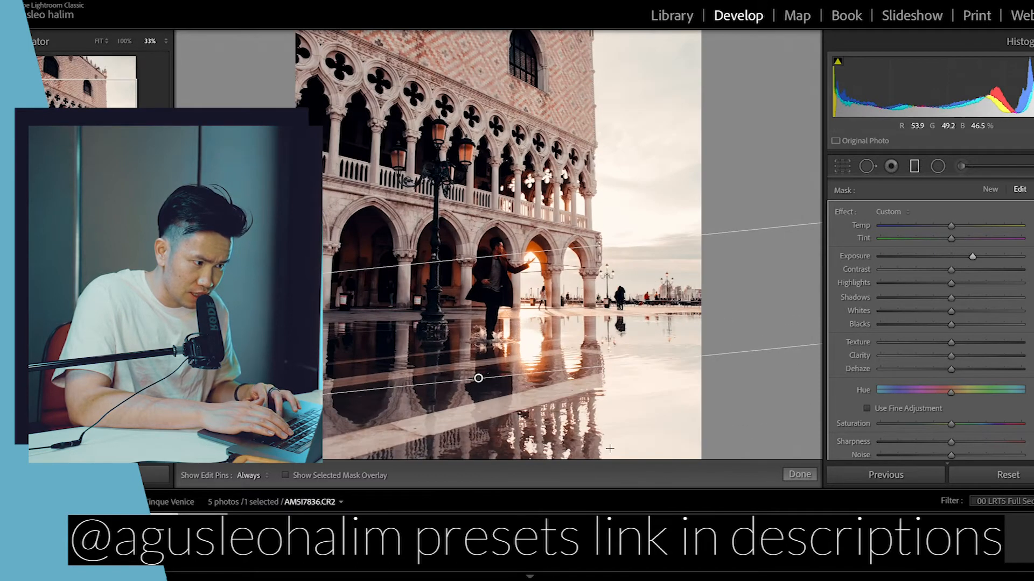
pyautogui.click(797, 474)
# Step: On the unedited copy of the photo, warm the temperature strongly and raise the contrast slightly
pyautogui.scroll(-5, 630, 402)
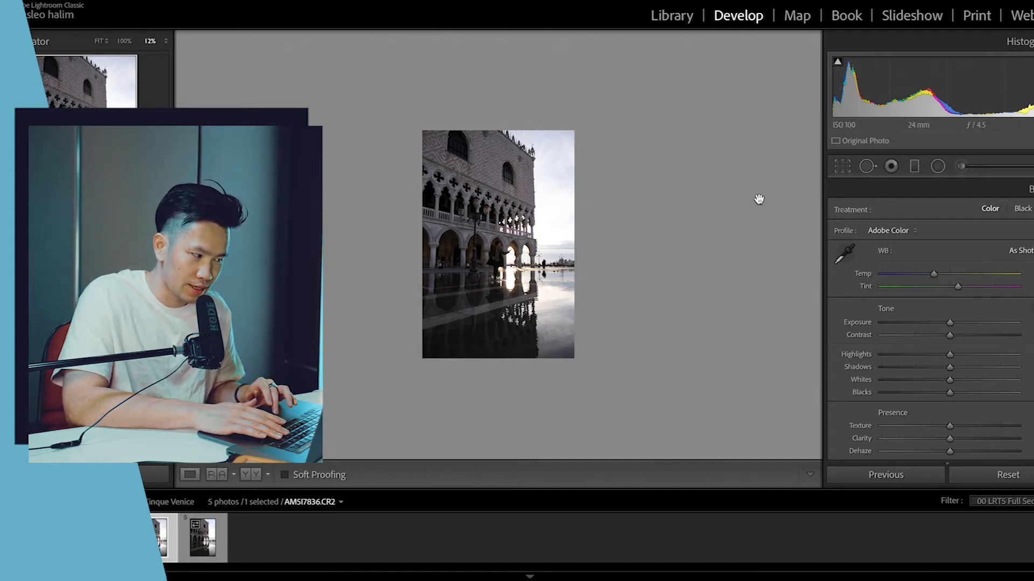
pyautogui.moveTo(937, 274); pyautogui.dragTo(973, 273)
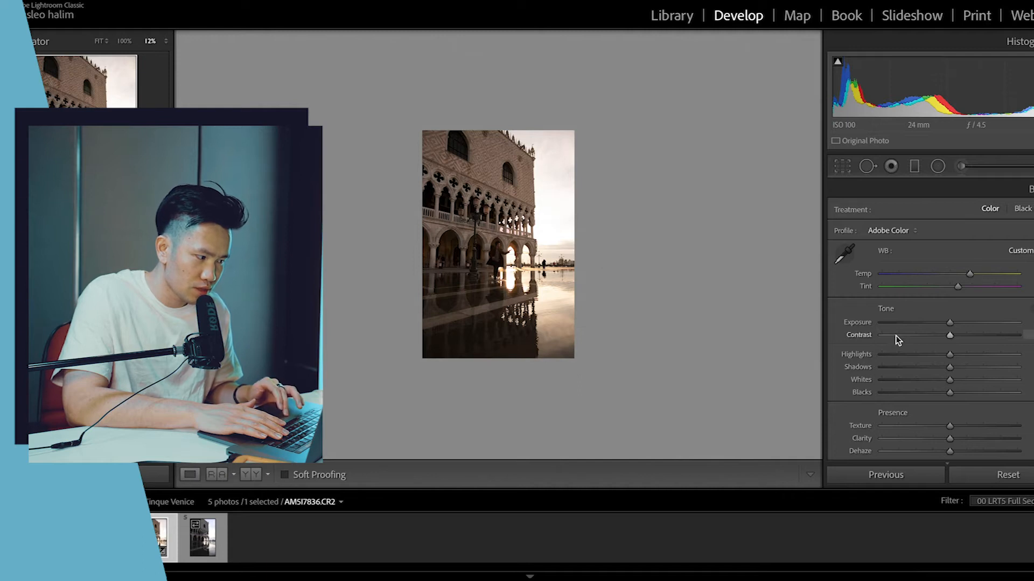
pyautogui.moveTo(950, 338); pyautogui.dragTo(958, 338)
# Step: Lower the highlights to the minimum, raise the shadows and blacks slightly, and reduce the whites a little
pyautogui.press('super+equal')
pyautogui.press('super+equal')
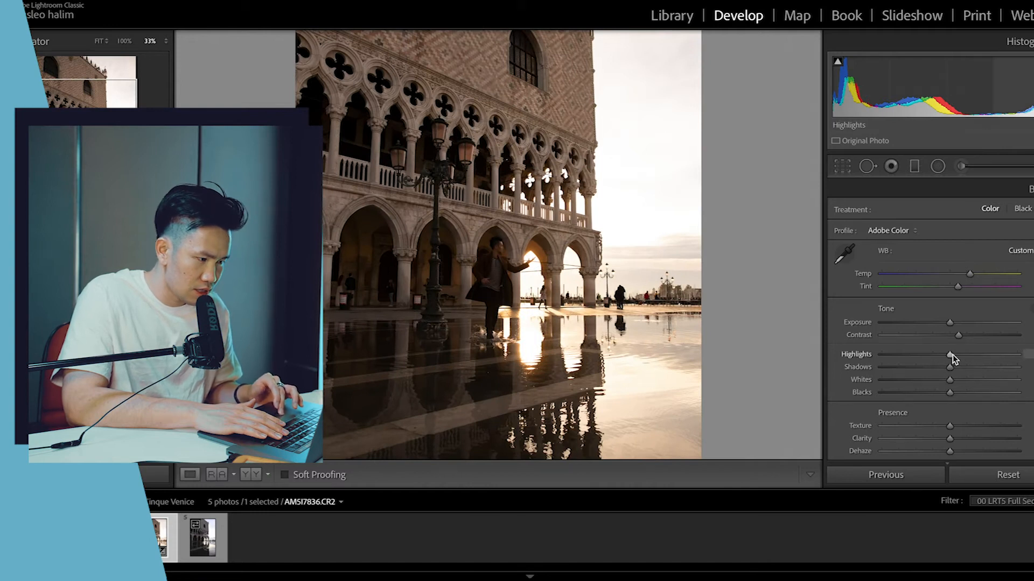
pyautogui.moveTo(952, 354); pyautogui.dragTo(882, 353)
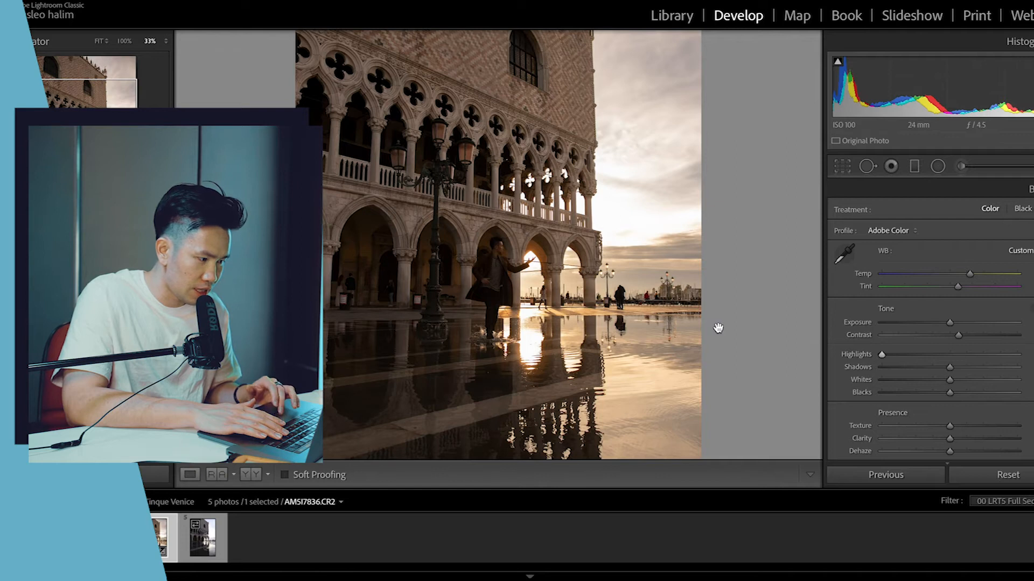
pyautogui.moveTo(950, 367)
pyautogui.mouseDown()
pyautogui.moveTo(965, 367)
pyautogui.moveTo(941, 380)
pyautogui.mouseUp()
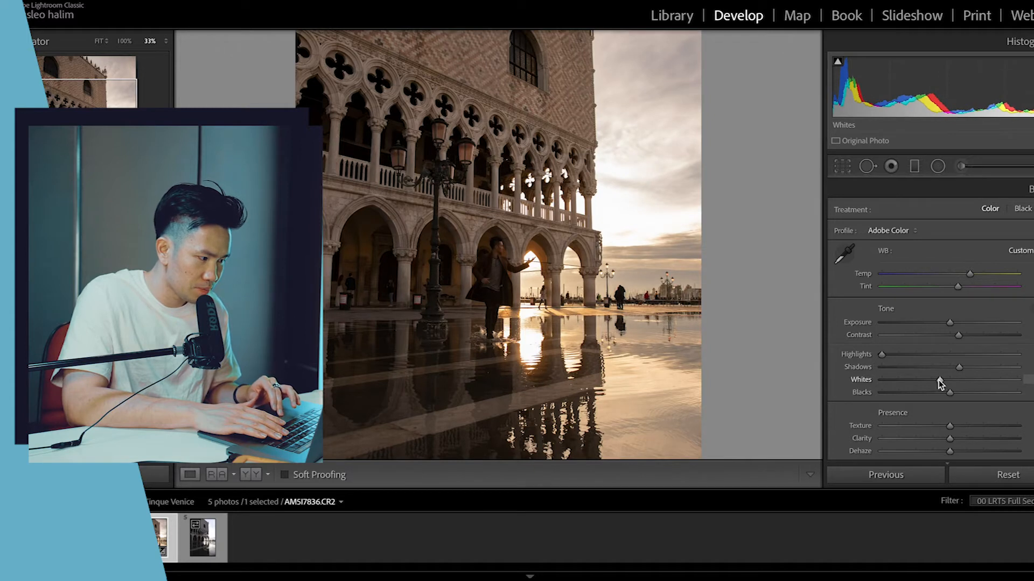
pyautogui.moveTo(950, 392)
pyautogui.mouseDown()
pyautogui.moveTo(978, 392)
pyautogui.moveTo(914, 391)
pyautogui.moveTo(955, 395)
pyautogui.mouseUp()
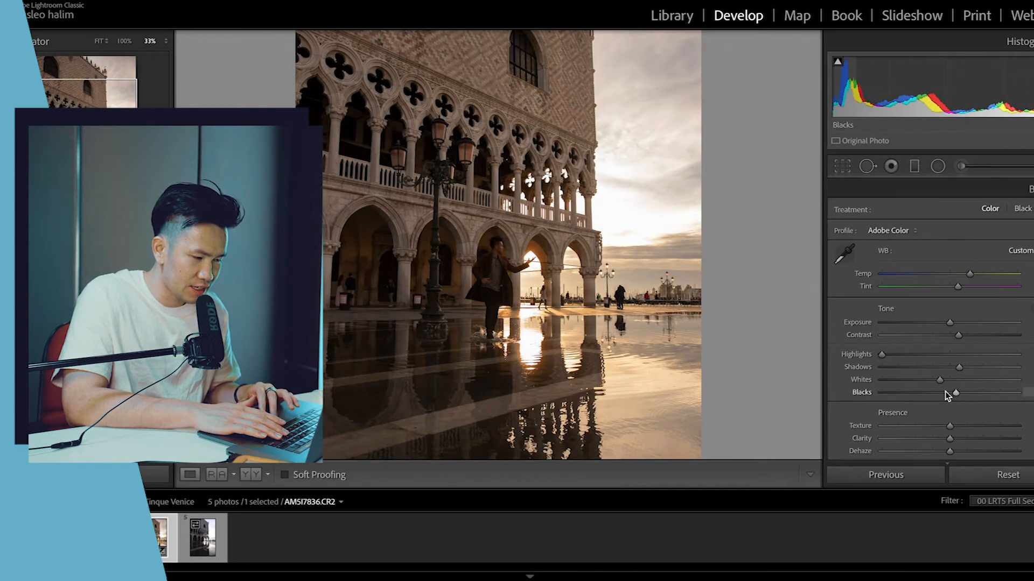
# Step: Compare the whole photo before and after side by side, and return to the single view
pyautogui.hotkey('ctrl', '-')
pyautogui.hotkey('ctrl', '-')
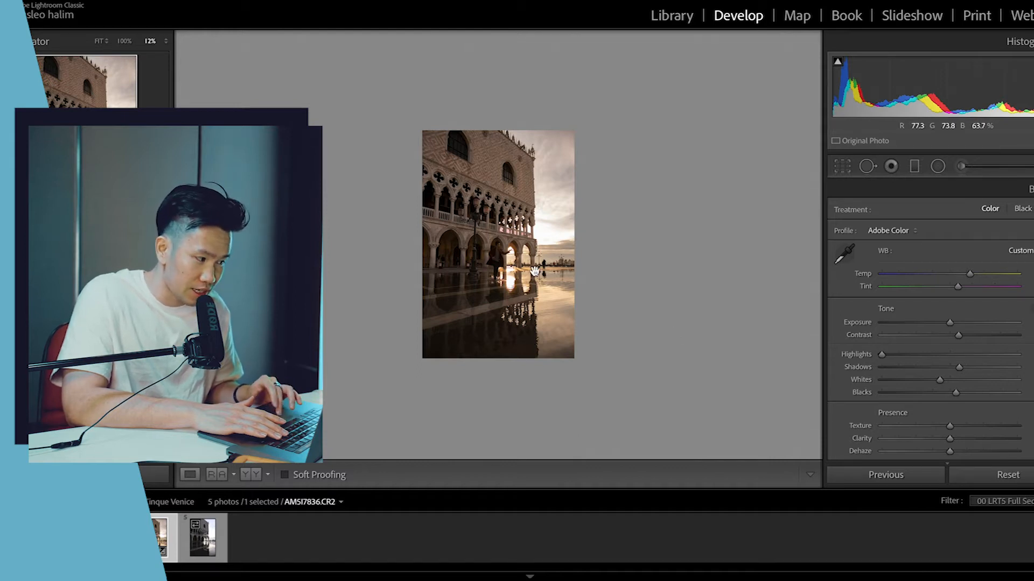
pyautogui.click(258, 476)
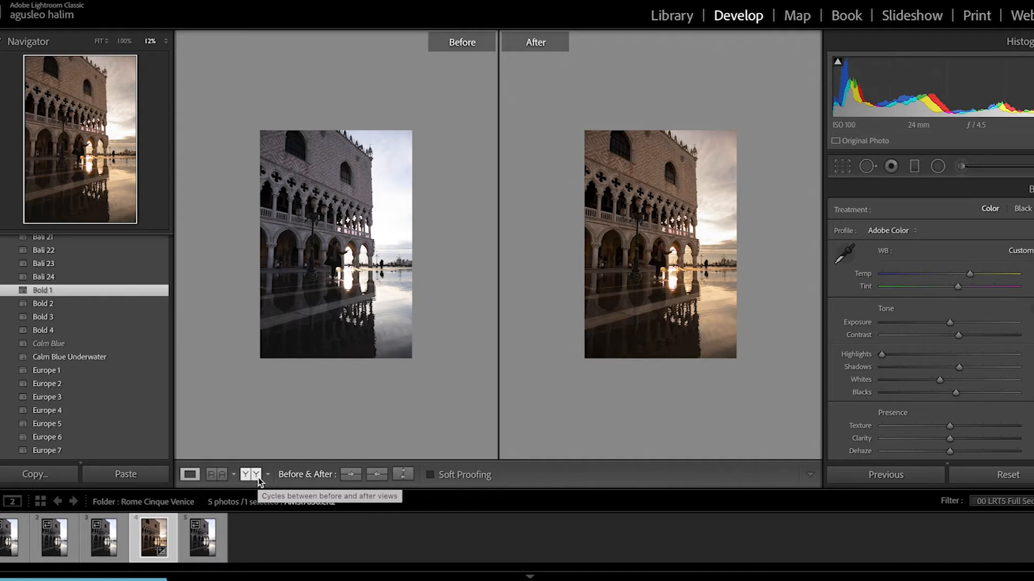
pyautogui.click(200, 476)
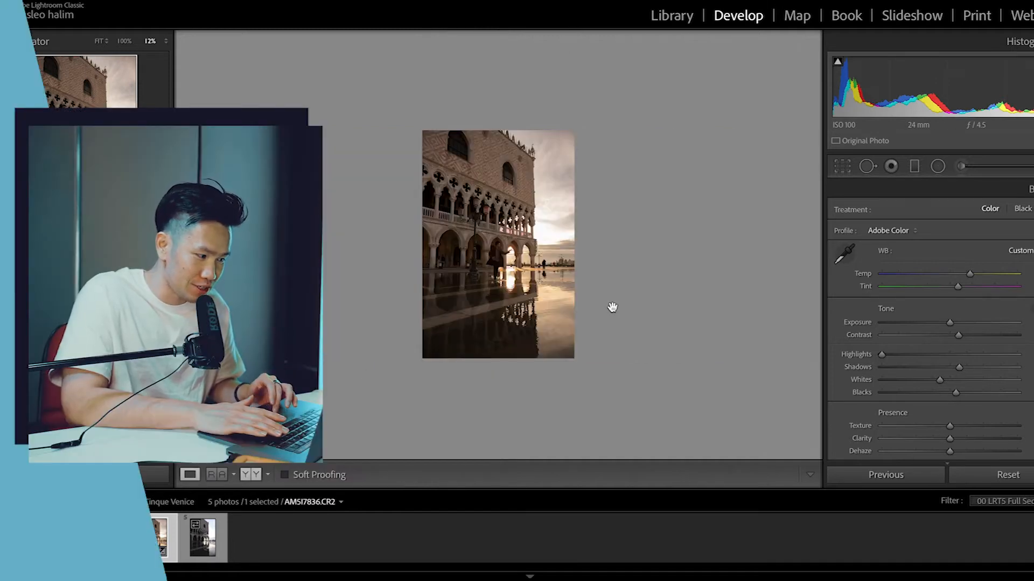
# Step: Raise the clarity, dehaze and vibrance slightly
pyautogui.hotkey('ctrl', '=')
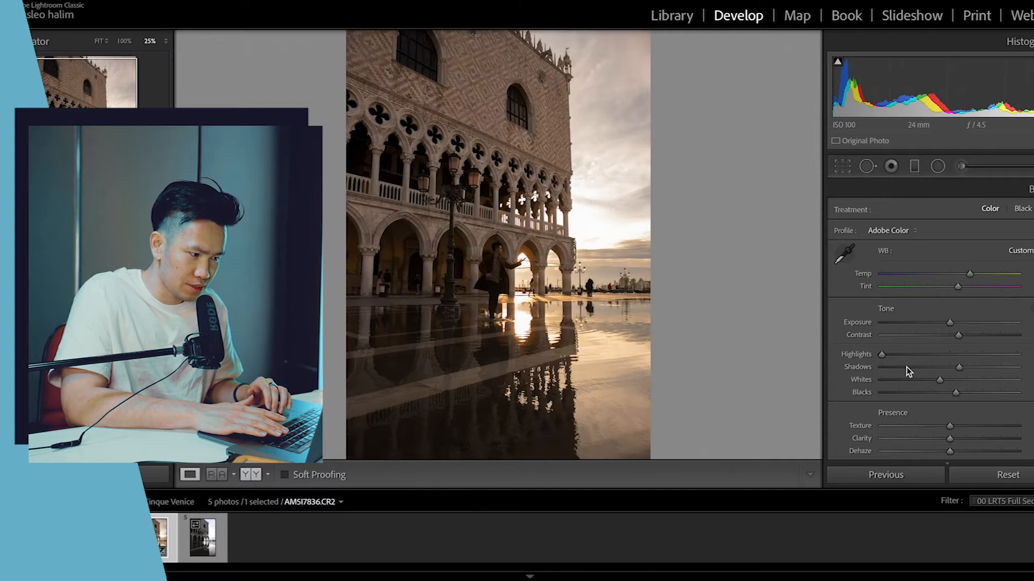
pyautogui.scroll(-3, 906, 367)
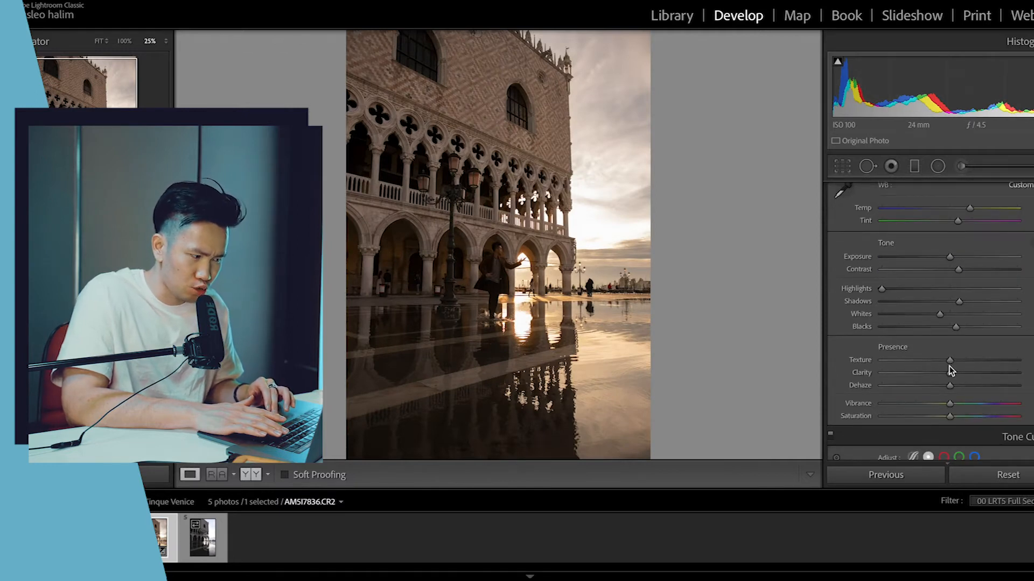
pyautogui.moveTo(950, 374); pyautogui.dragTo(960, 388)
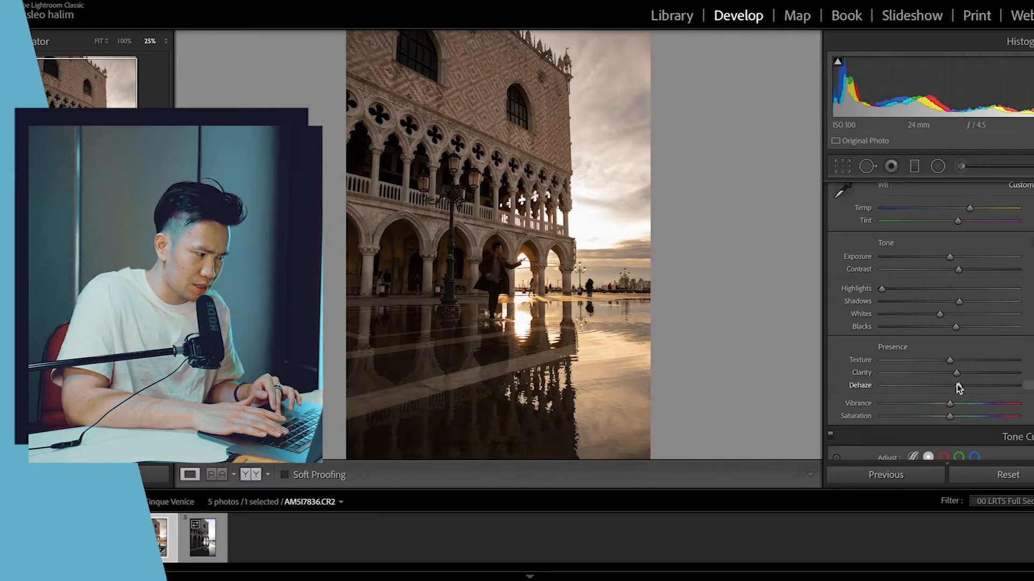
pyautogui.scroll(-2, 958, 384)
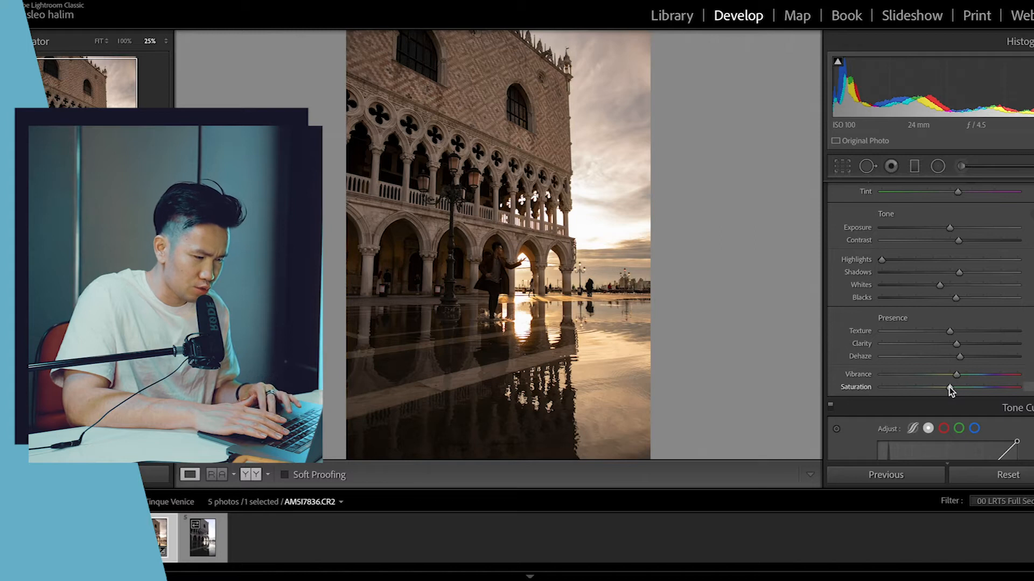
# Step: Shape a gentle S on the point tone curve, darkening the shadows and lifting the highlights from input 197 to output 211
pyautogui.hotkey('ctrl', '-')
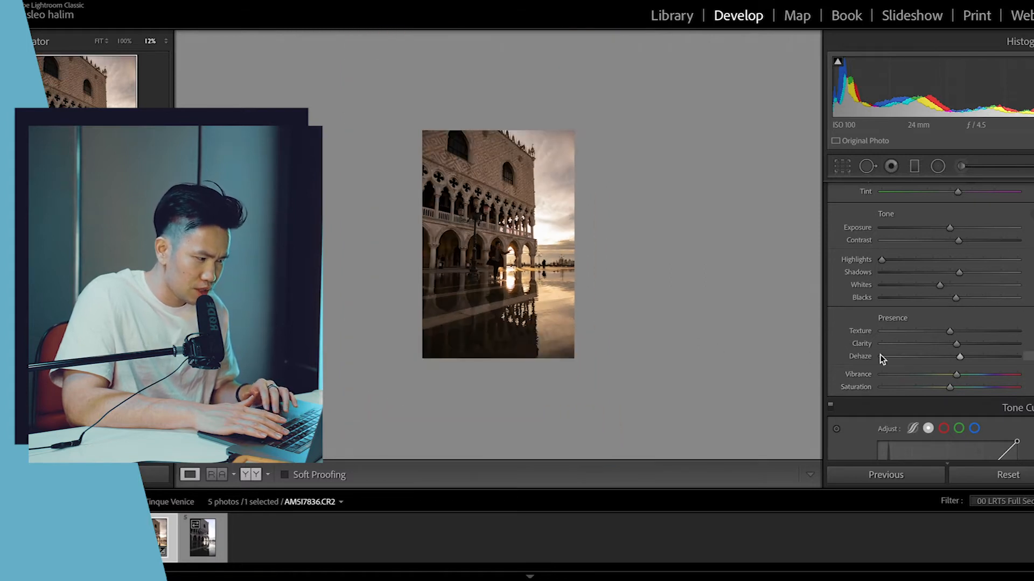
pyautogui.scroll(-5, 881, 358)
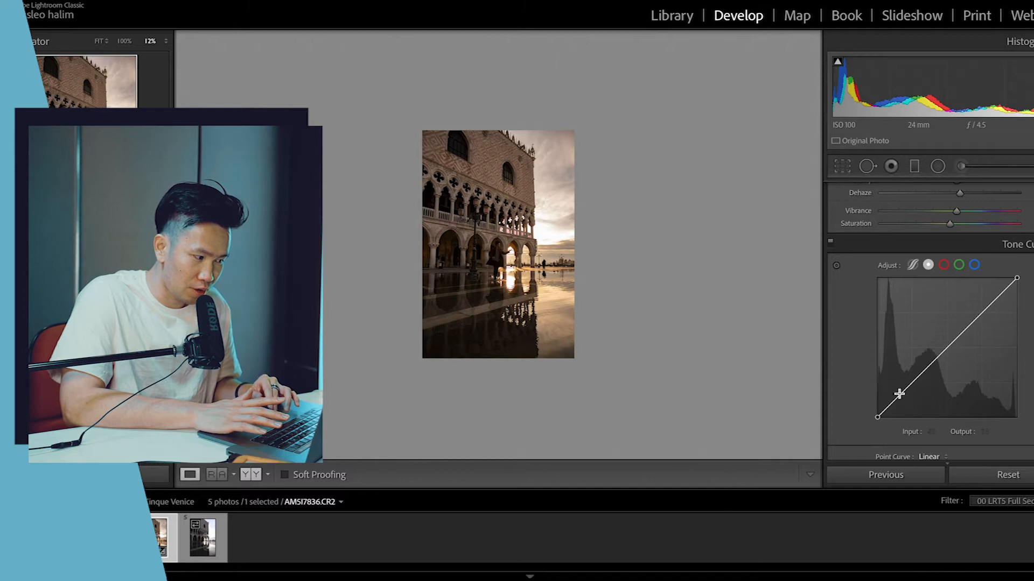
pyautogui.moveTo(900, 395)
pyautogui.mouseDown()
pyautogui.moveTo(894, 371)
pyautogui.moveTo(905, 395)
pyautogui.mouseUp()
pyautogui.moveTo(988, 315); pyautogui.dragTo(985, 300)
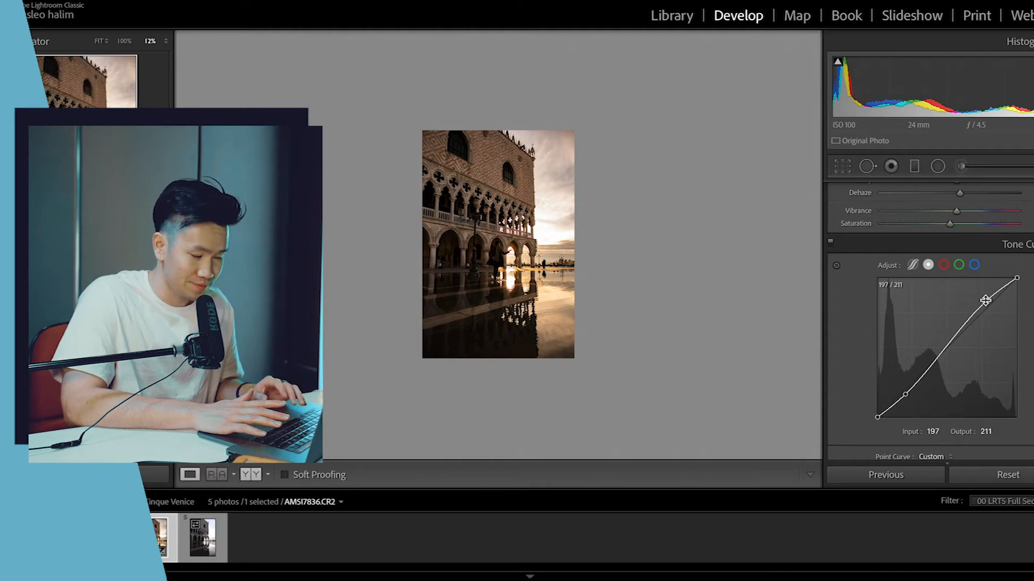
# Step: Anchor the point curve's midtones at input 120, output 125, and lift the black point for slightly faded shadows
pyautogui.click(943, 349)
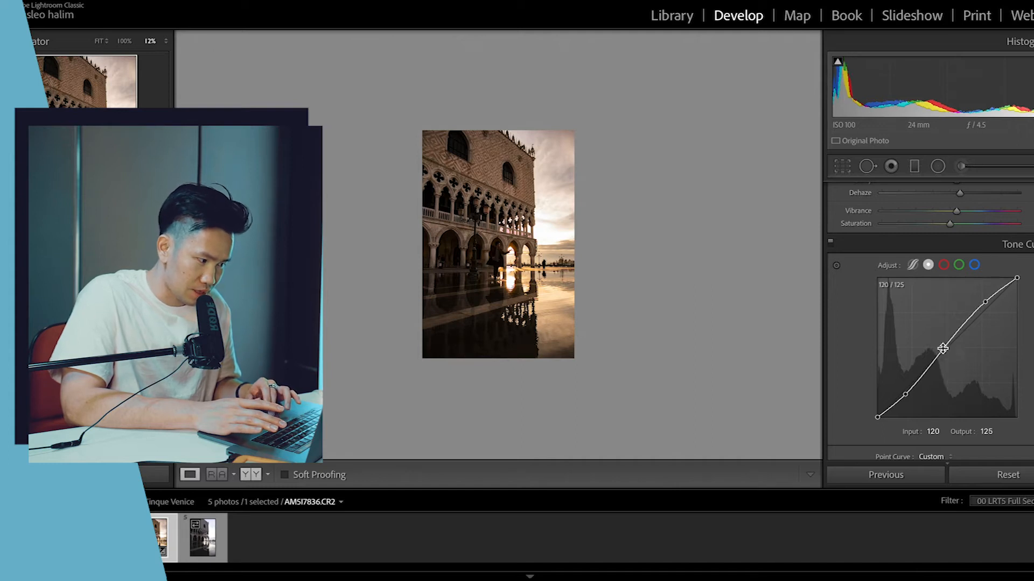
pyautogui.moveTo(879, 419)
pyautogui.mouseDown()
pyautogui.moveTo(877, 408)
pyautogui.moveTo(894, 409)
pyautogui.mouseUp()
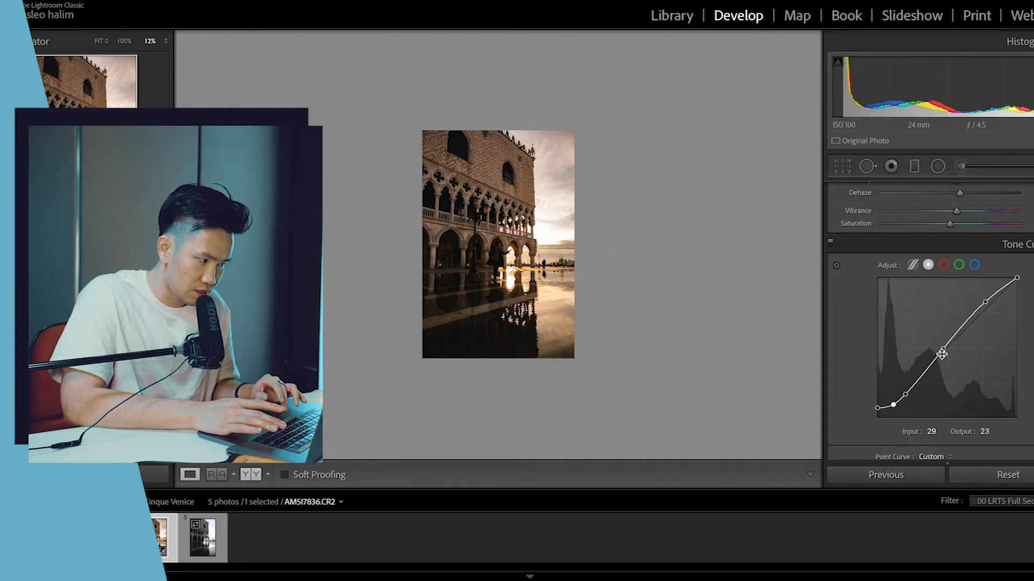
# Step: Try bending the red channel curve up and down in its highlights and shadows, and undo the changes
pyautogui.click(945, 268)
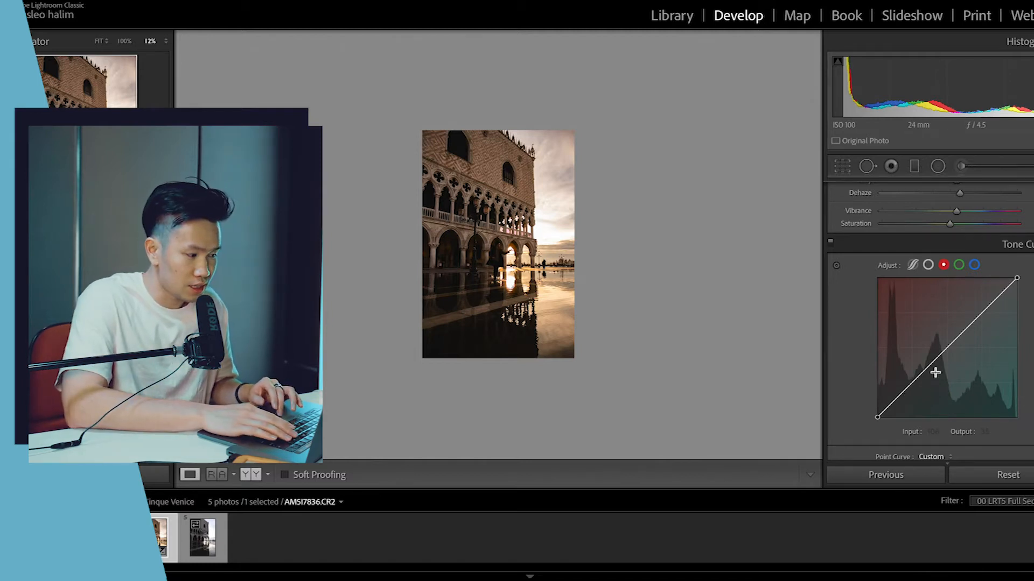
pyautogui.moveTo(984, 313)
pyautogui.mouseDown()
pyautogui.moveTo(974, 304)
pyautogui.moveTo(995, 316)
pyautogui.mouseUp()
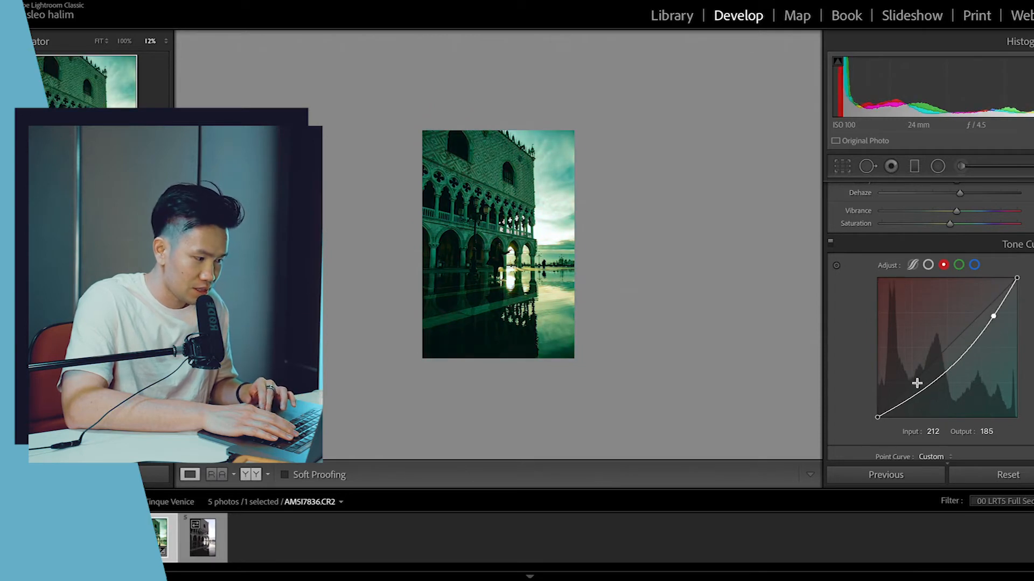
pyautogui.click(904, 406)
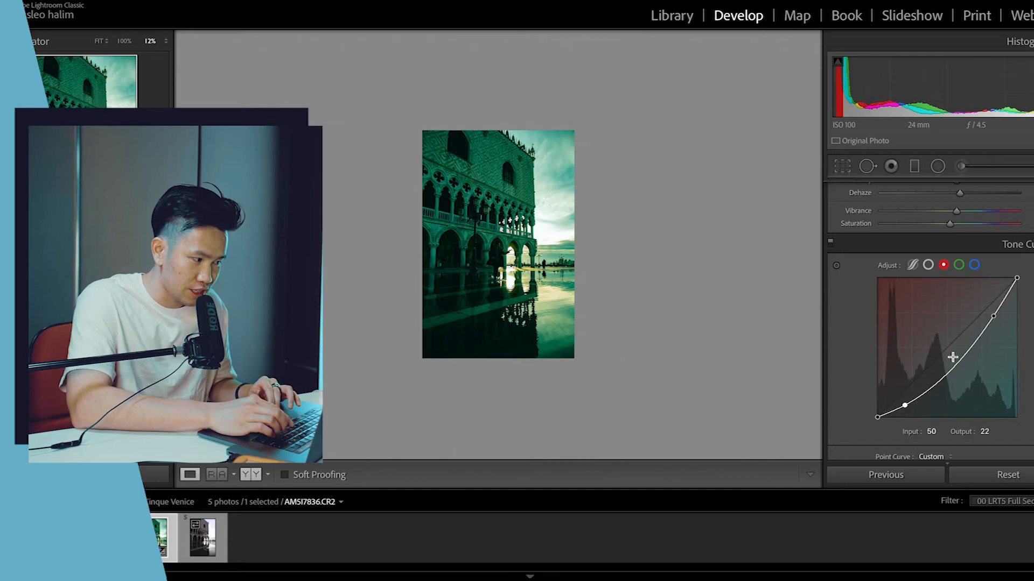
pyautogui.hotkey('ctrl', 'z')
pyautogui.hotkey('ctrl', 'z')
pyautogui.hotkey('ctrl', 'z')
pyautogui.hotkey('ctrl', 'z')
pyautogui.hotkey('ctrl', 'z')
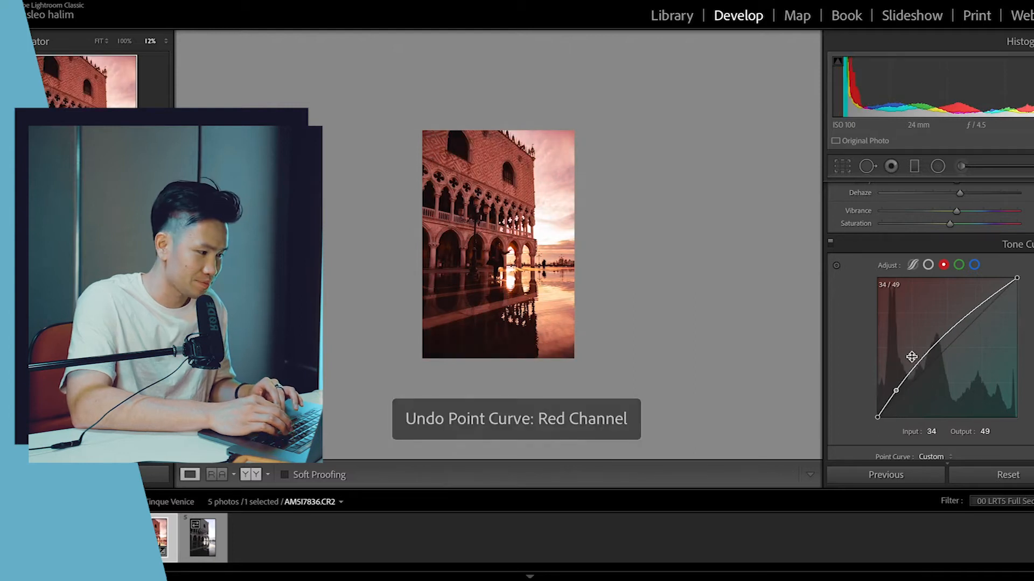
pyautogui.hotkey('ctrl', 'z')
# Step: Try lowering the green channel curve's highlights and raising its shadows, resetting the curve after each trial
pyautogui.click(960, 266)
pyautogui.moveTo(987, 308)
pyautogui.mouseDown()
pyautogui.moveTo(978, 295)
pyautogui.moveTo(992, 320)
pyautogui.mouseUp()
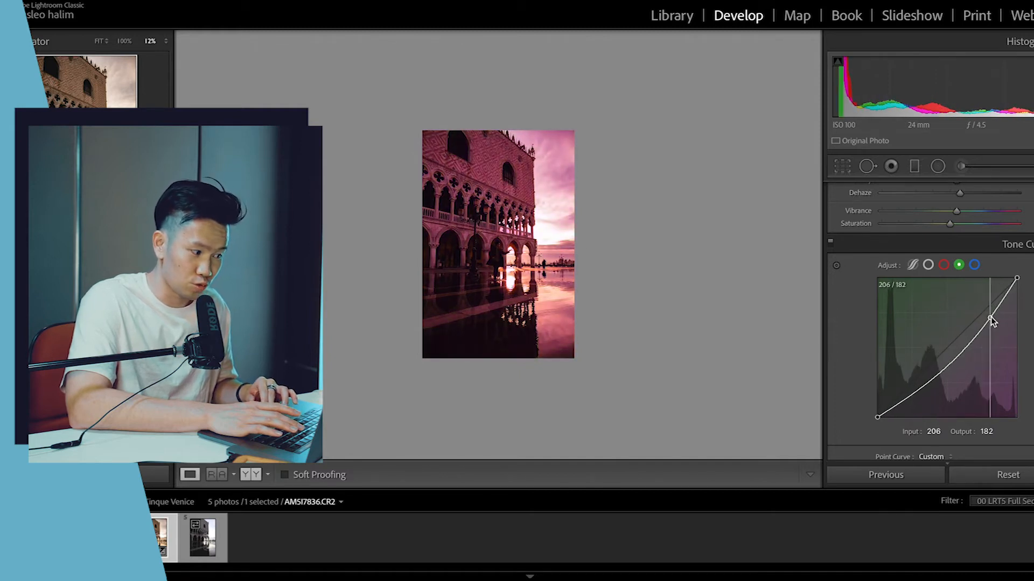
pyautogui.doubleClick(991, 319)
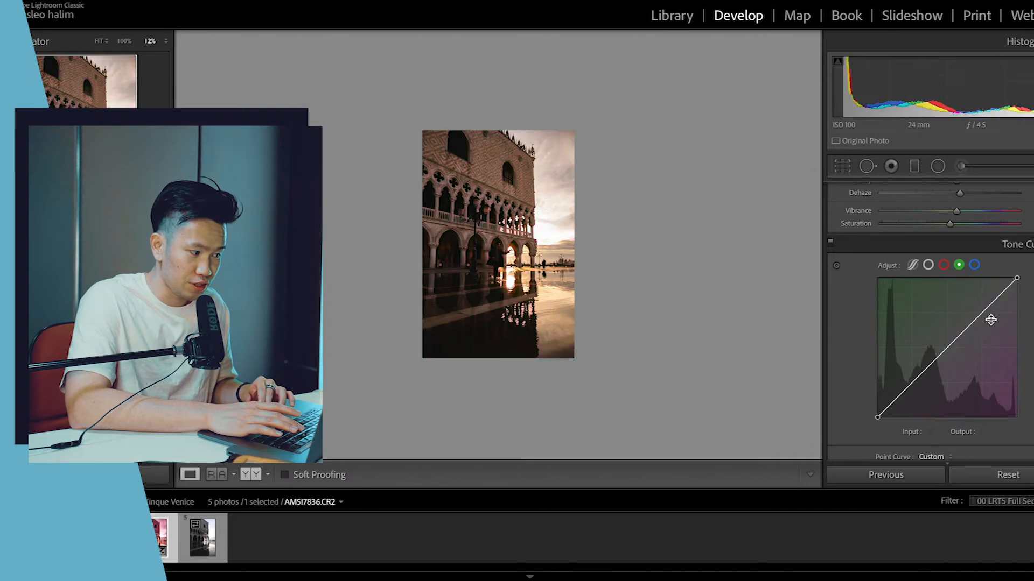
pyautogui.moveTo(900, 403); pyautogui.dragTo(893, 397)
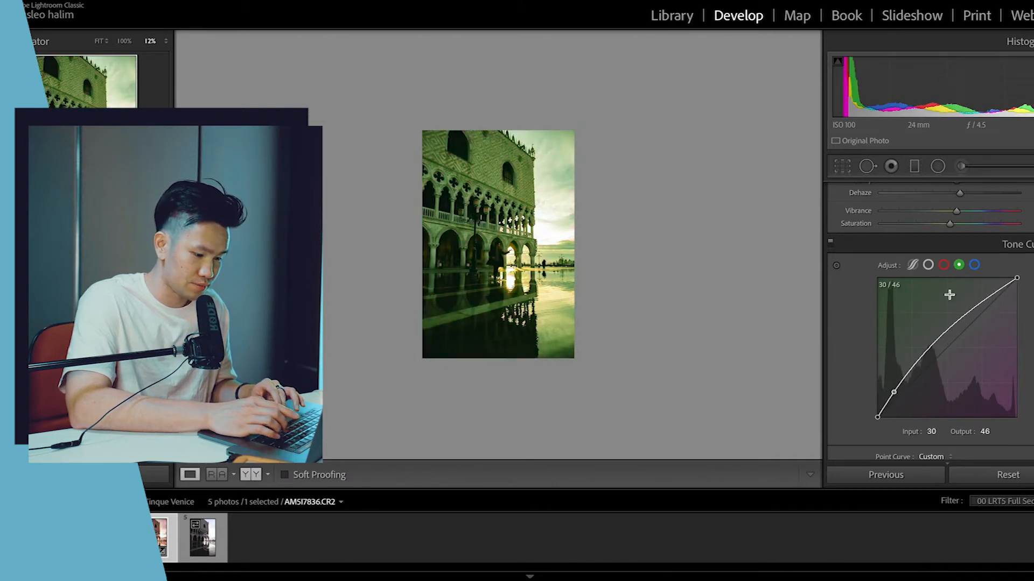
pyautogui.hotkey('ctrl', 'z')
# Step: Try lowering the blue channel curve's highlights, undo it, and raise its shadows from input 26 to output 45
pyautogui.click(975, 265)
pyautogui.moveTo(974, 313)
pyautogui.mouseDown()
pyautogui.moveTo(968, 300)
pyautogui.moveTo(992, 318)
pyautogui.mouseUp()
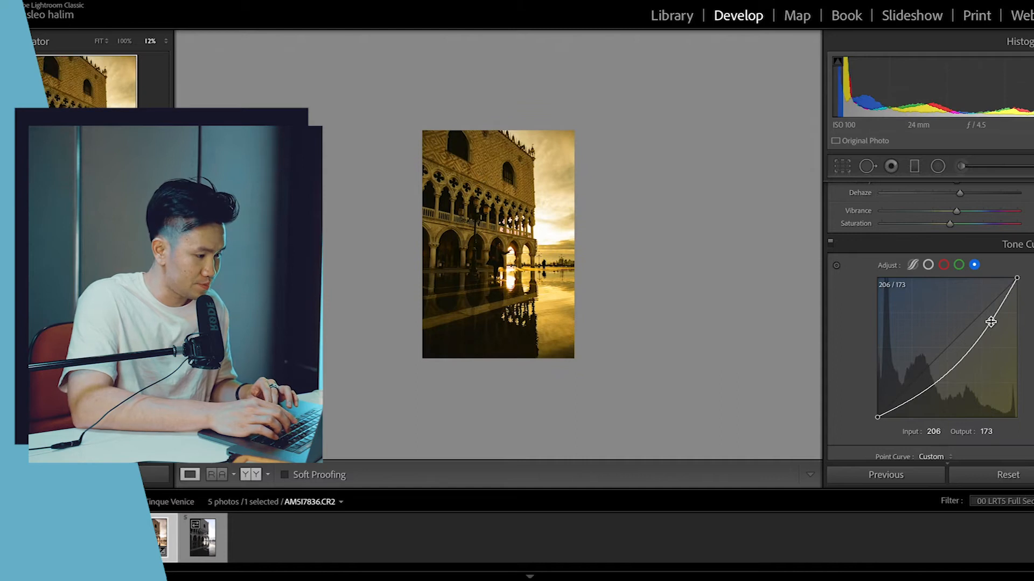
pyautogui.hotkey('ctrl', 'z')
pyautogui.moveTo(897, 403)
pyautogui.mouseDown()
pyautogui.moveTo(906, 409)
pyautogui.moveTo(891, 394)
pyautogui.mouseUp()
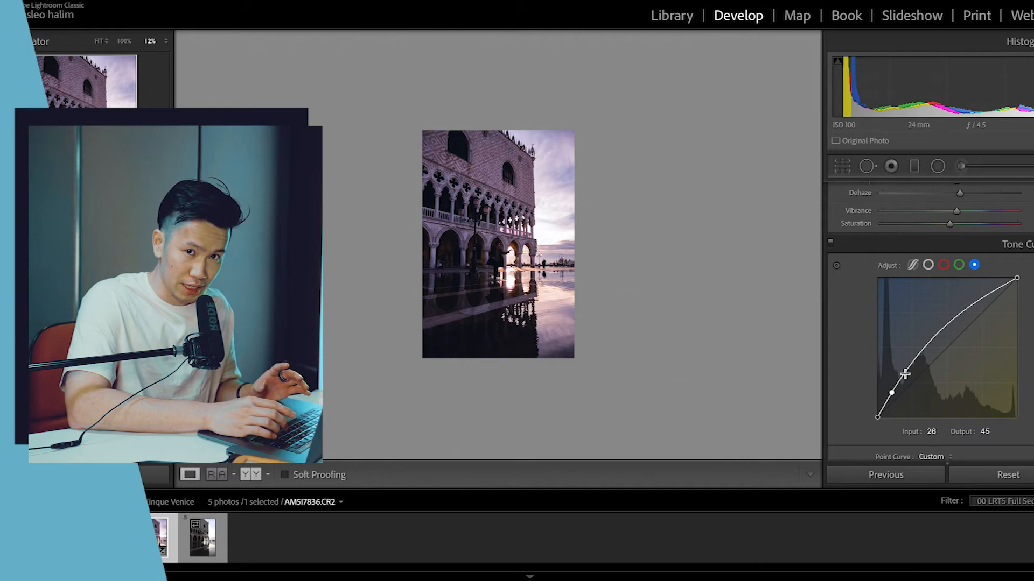
# Step: Shape the red channel curve with midtones at input 125, output 116, highlights at input 182, output 188, and a shadow point
pyautogui.click(928, 264)
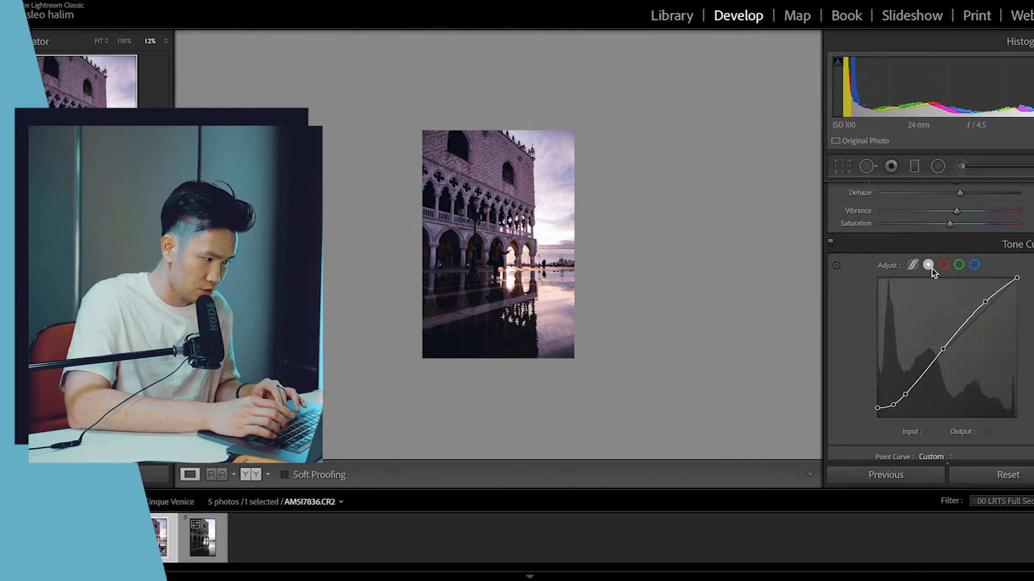
pyautogui.click(943, 264)
pyautogui.click(945, 355)
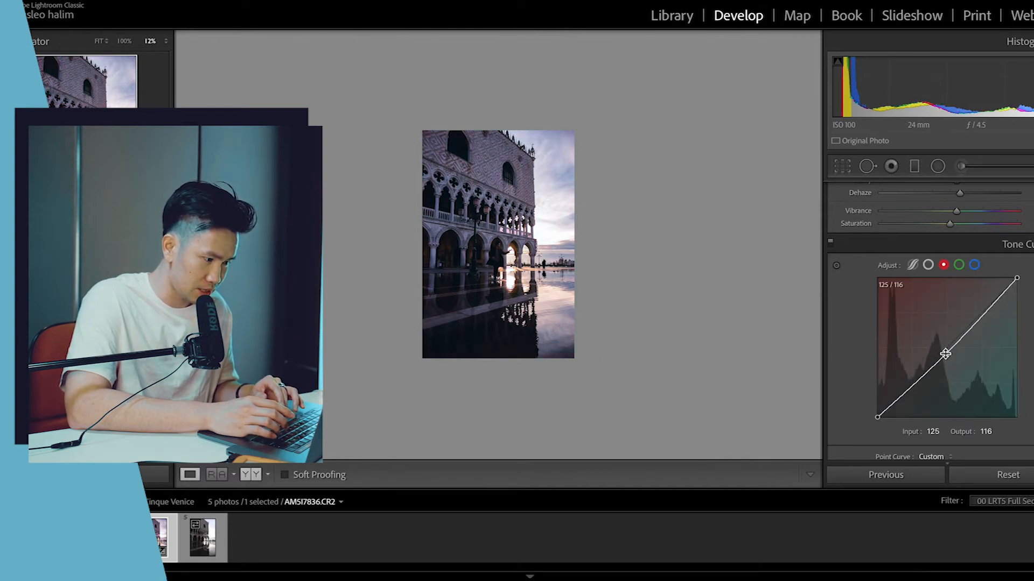
pyautogui.moveTo(979, 318); pyautogui.dragTo(976, 314)
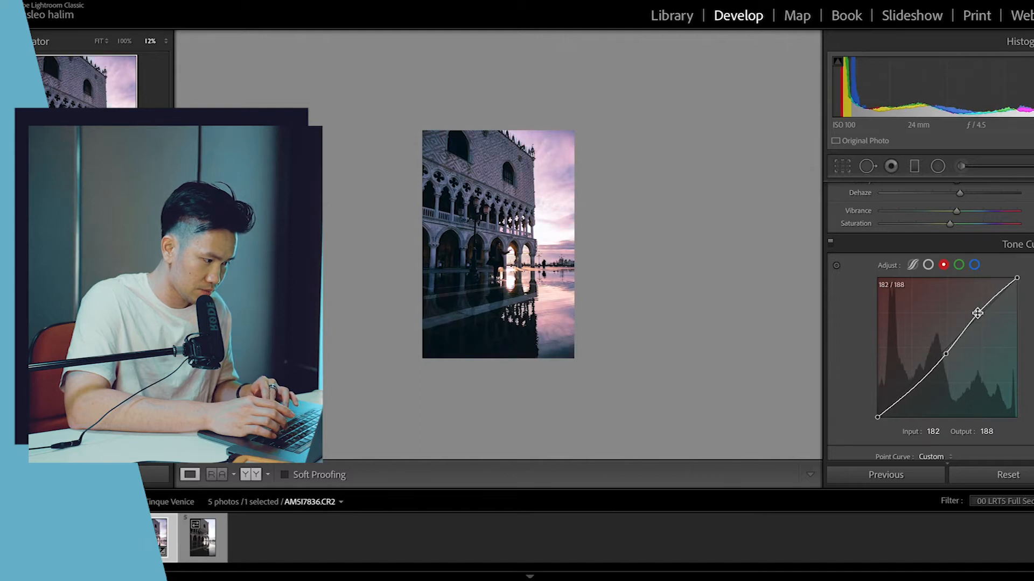
pyautogui.moveTo(914, 389); pyautogui.dragTo(914, 382)
# Step: Anchor the green channel curve's shadows and midtones, raise its highlights slightly and lower its deepest shadows
pyautogui.click(958, 264)
pyautogui.click(913, 383)
pyautogui.click(944, 348)
pyautogui.moveTo(978, 315); pyautogui.dragTo(978, 306)
pyautogui.moveTo(895, 403); pyautogui.dragTo(896, 407)
# Step: Shape the blue channel curve by raising its highlights, adjusting the midtones and lowering the shadows
pyautogui.click(974, 264)
pyautogui.moveTo(979, 316); pyautogui.dragTo(981, 307)
pyautogui.moveTo(941, 341); pyautogui.dragTo(941, 348)
pyautogui.moveTo(905, 392); pyautogui.dragTo(898, 404)
pyautogui.moveTo(981, 307); pyautogui.dragTo(977, 303)
# Step: Lower the deepest shadows on the red channel curve, and review the green and blue curves and the enlarged photo
pyautogui.click(944, 265)
pyautogui.moveTo(904, 398); pyautogui.dragTo(896, 405)
pyautogui.click(959, 265)
pyautogui.click(974, 264)
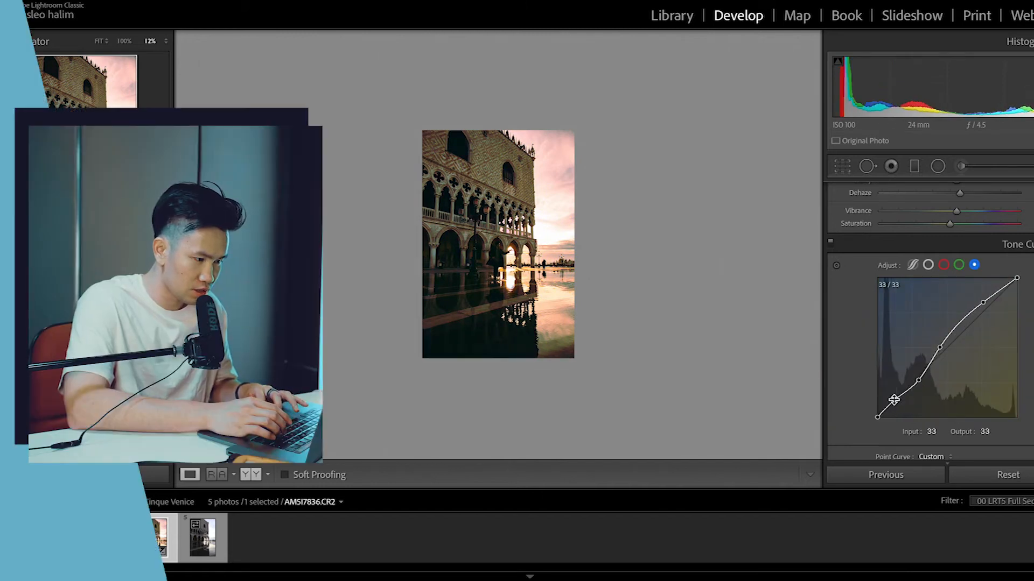
pyautogui.click(569, 306)
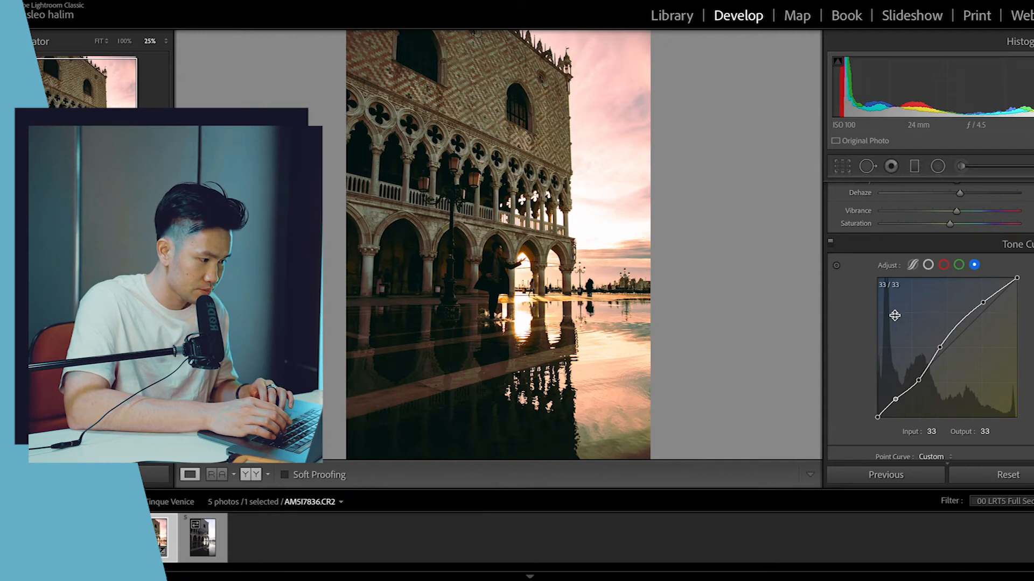
# Step: Shift the red, orange, yellow and aqua hues slightly towards negative and the green hue strongly towards negative
pyautogui.scroll(-5, 895, 316)
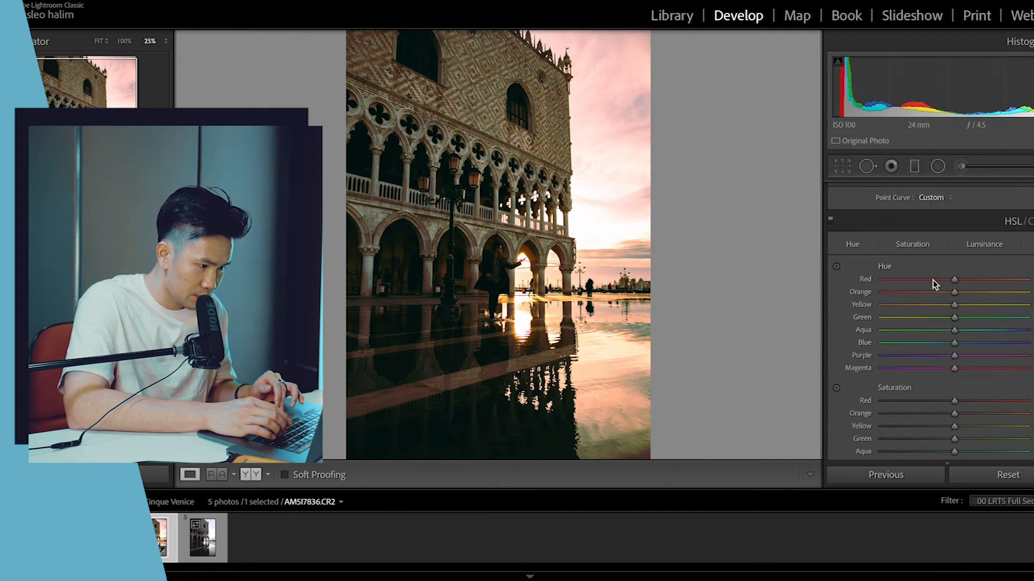
pyautogui.moveTo(954, 278); pyautogui.dragTo(832, 293)
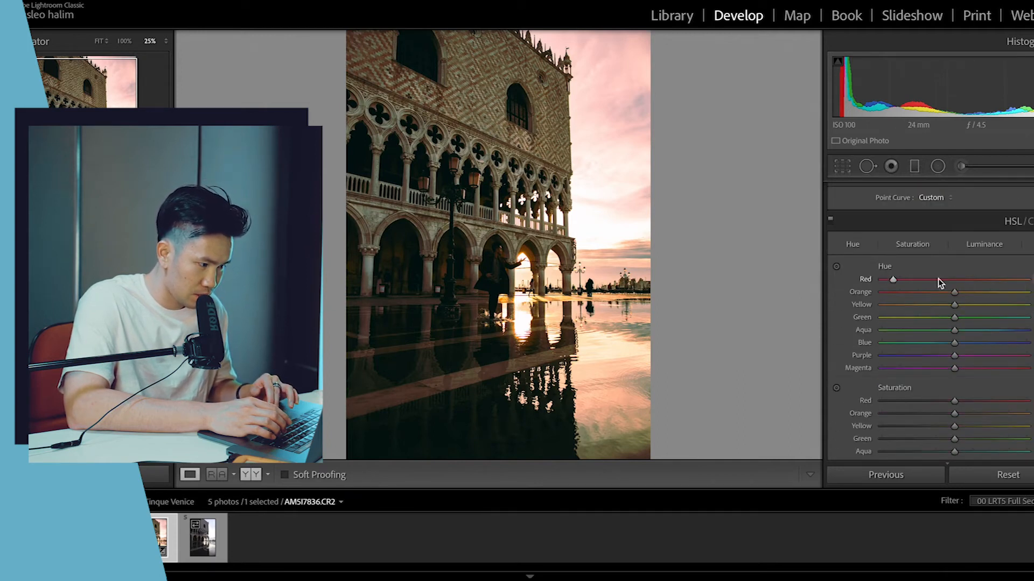
pyautogui.moveTo(960, 280); pyautogui.dragTo(879, 279)
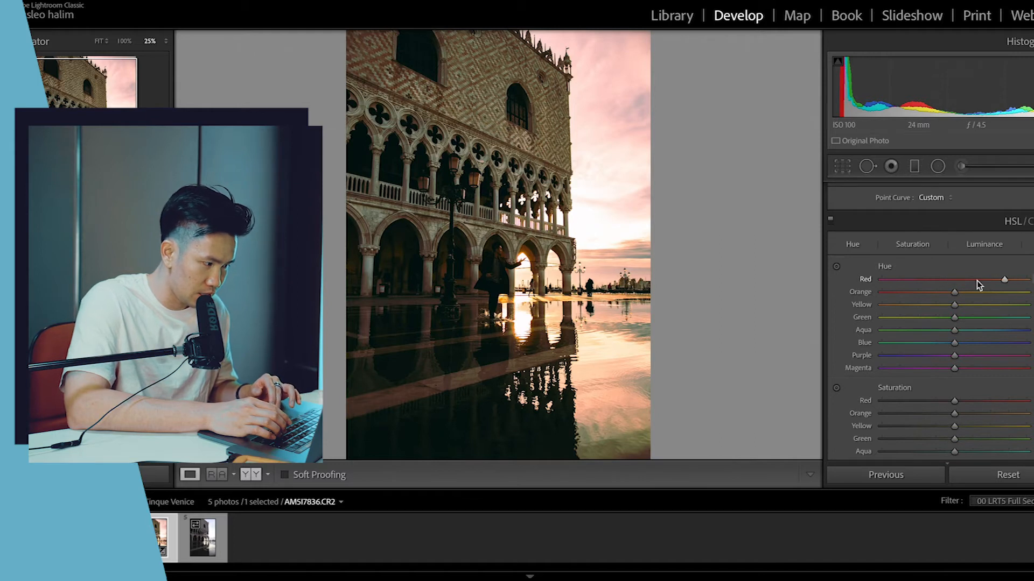
pyautogui.moveTo(954, 292); pyautogui.dragTo(1031, 328)
pyautogui.moveTo(922, 324); pyautogui.dragTo(1031, 335)
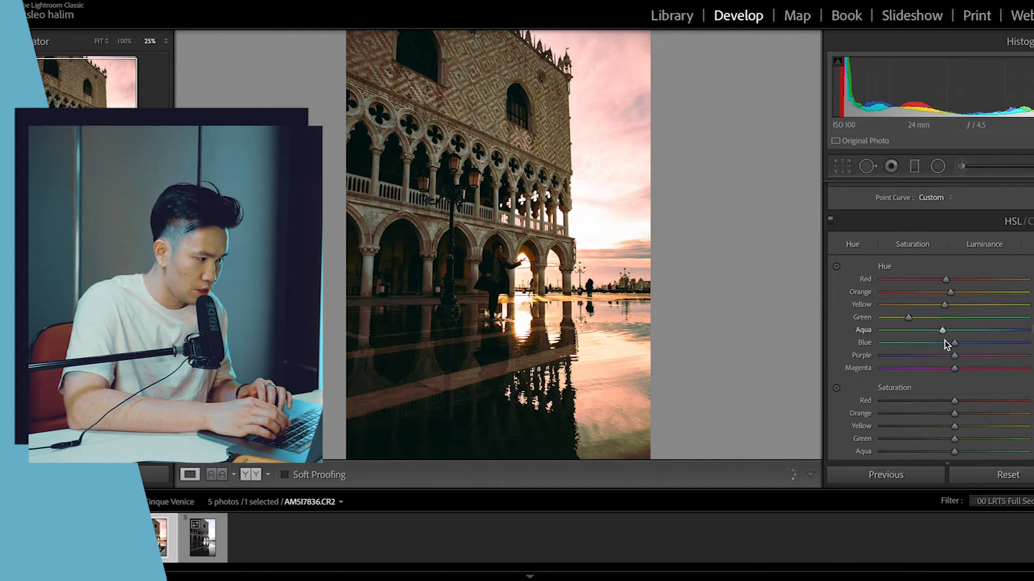
# Step: Try shifting the blue hue, undo it, and lower the purple and magenta hues slightly
pyautogui.scroll(-3, 947, 342)
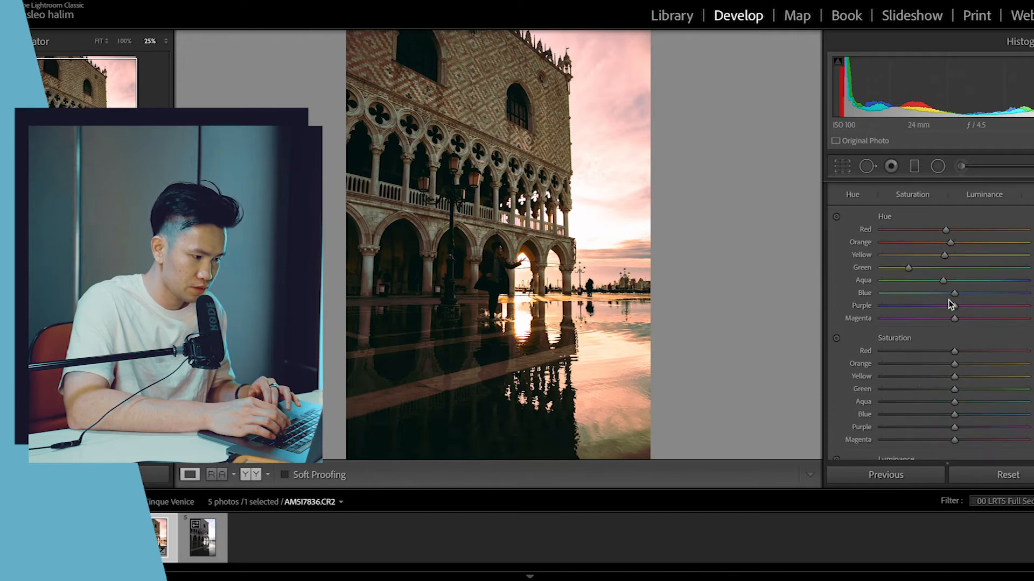
pyautogui.moveTo(952, 293); pyautogui.dragTo(888, 294)
pyautogui.hotkey('ctrl', 'z')
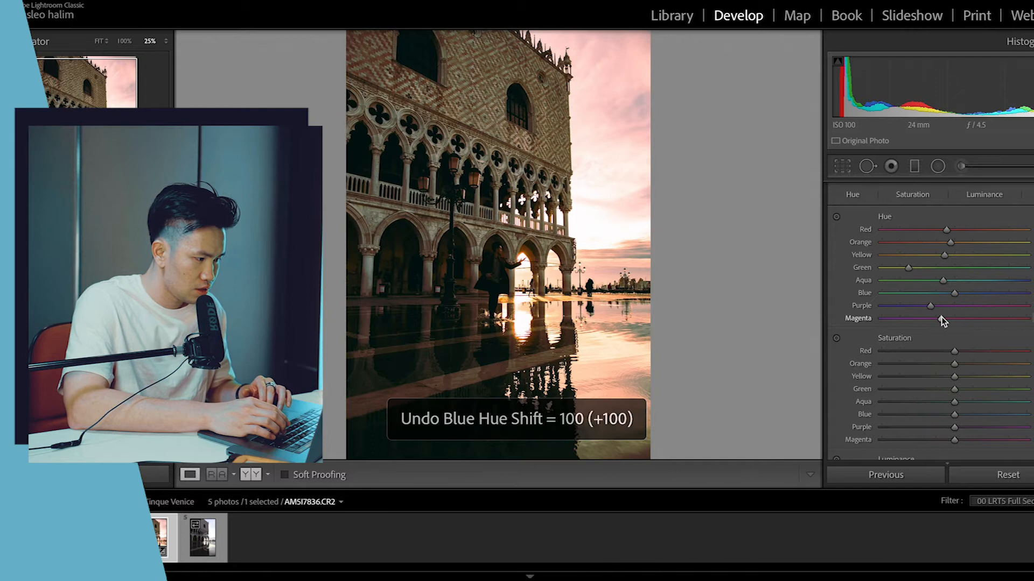
# Step: Try reducing the orange saturation and undo it, raise yellow and aqua saturation slightly, and lower magenta nearly to the minimum
pyautogui.scroll(-3, 942, 320)
pyautogui.moveTo(953, 299); pyautogui.dragTo(913, 299)
pyautogui.hotkey('ctrl', 'z')
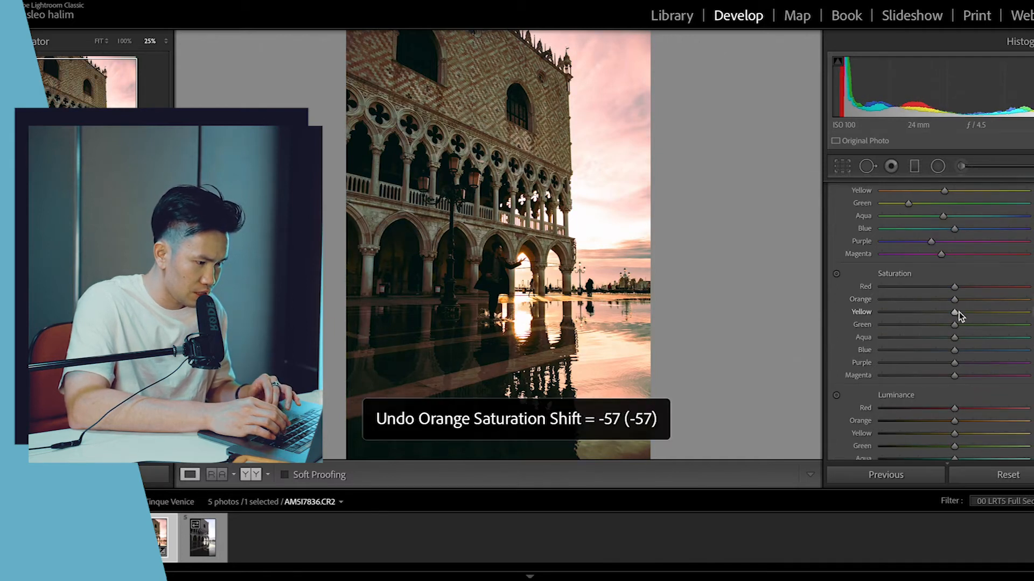
pyautogui.moveTo(896, 311); pyautogui.dragTo(882, 351)
pyautogui.hotkey('ctrl', 'z')
pyautogui.moveTo(954, 374); pyautogui.dragTo(817, 371)
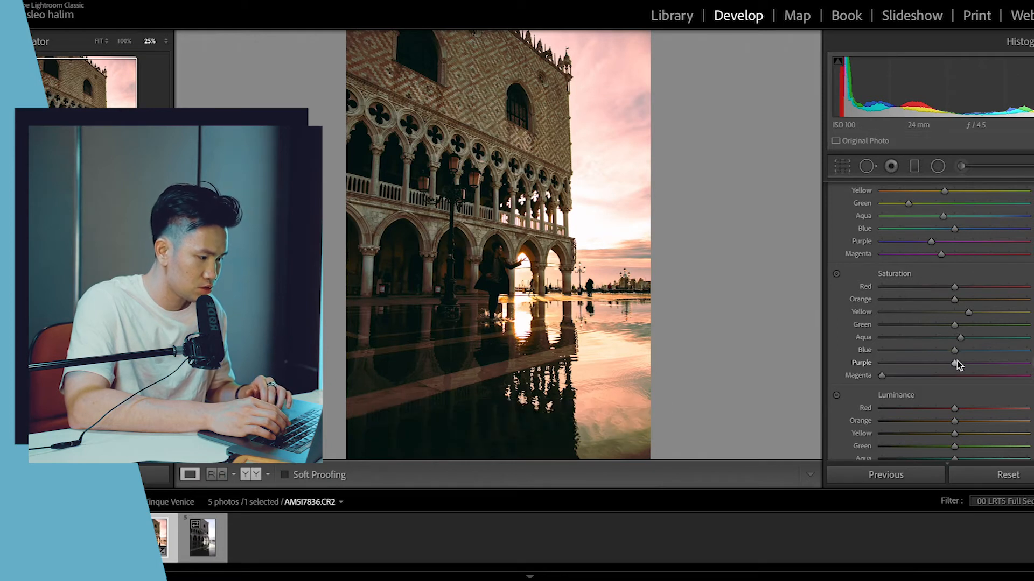
# Step: Try darkening the orange luminance and undo it, and raise the orange luminance slightly while lowering the yellow luminance moderately
pyautogui.scroll(-3, 957, 360)
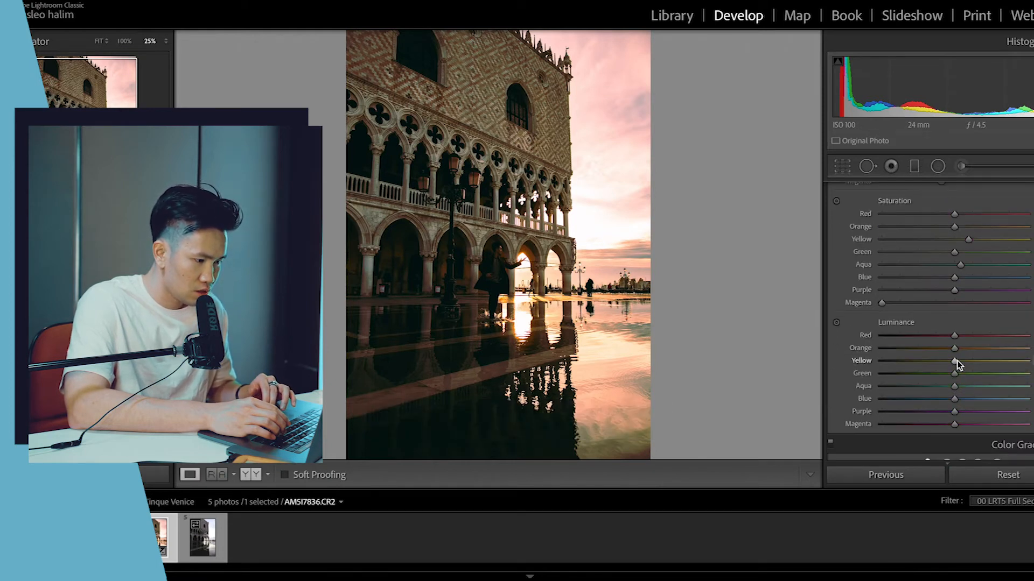
pyautogui.moveTo(953, 349); pyautogui.dragTo(923, 347)
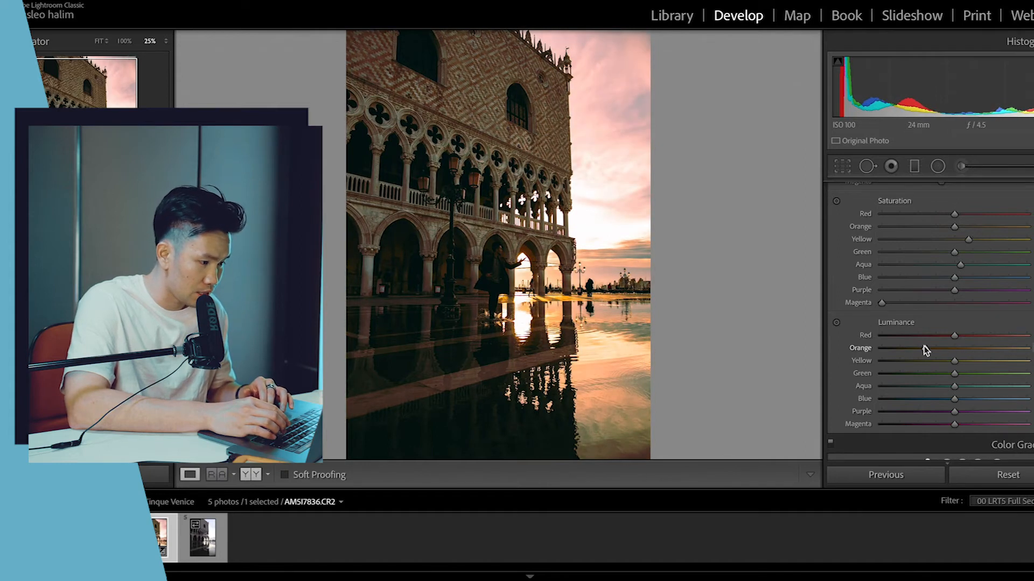
pyautogui.hotkey('ctrl', 'z')
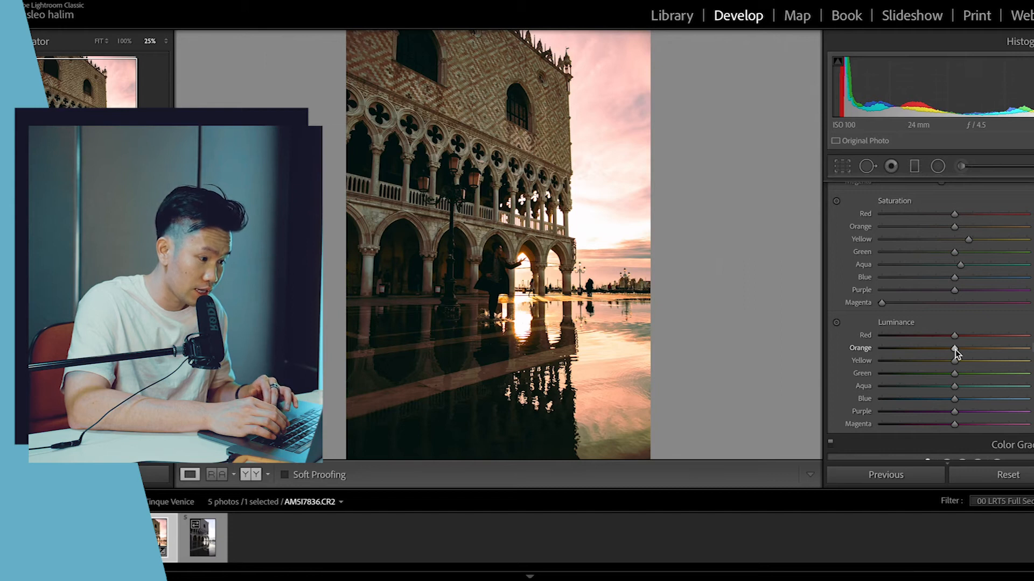
pyautogui.moveTo(955, 350); pyautogui.dragTo(1026, 349)
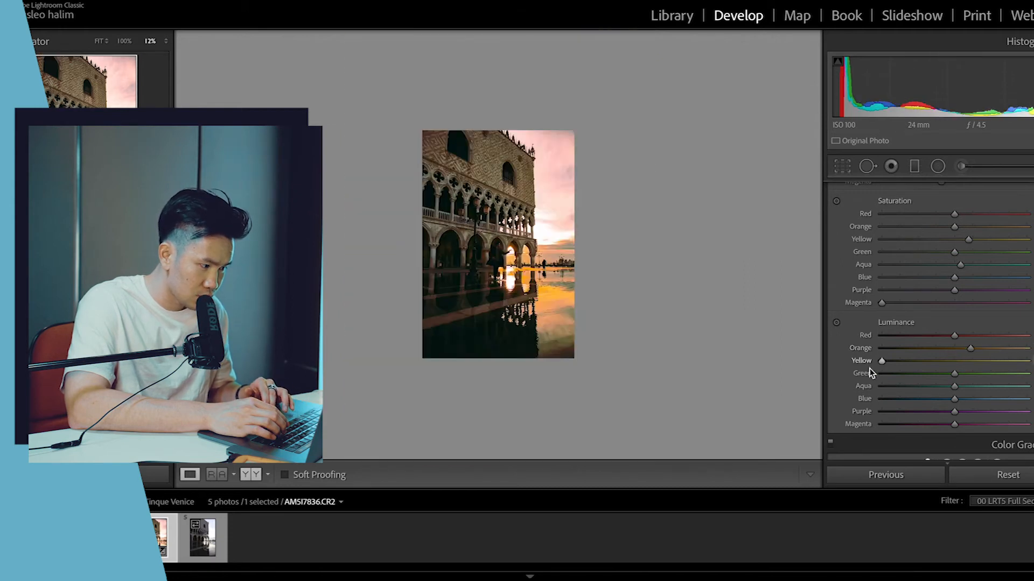
pyautogui.moveTo(940, 361)
pyautogui.mouseDown()
pyautogui.moveTo(926, 377)
pyautogui.moveTo(937, 375)
pyautogui.mouseUp()
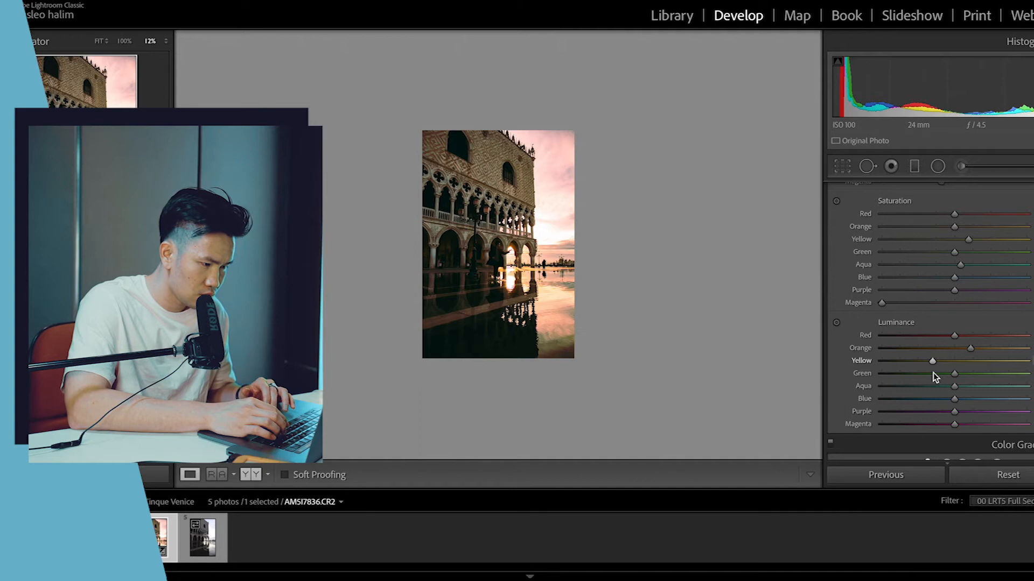
# Step: Color grade the midtones slightly towards teal, the shadows towards blue, and the highlights towards orange at hue 39, saturation 32
pyautogui.scroll(-3, 957, 411)
pyautogui.scroll(-3, 999, 359)
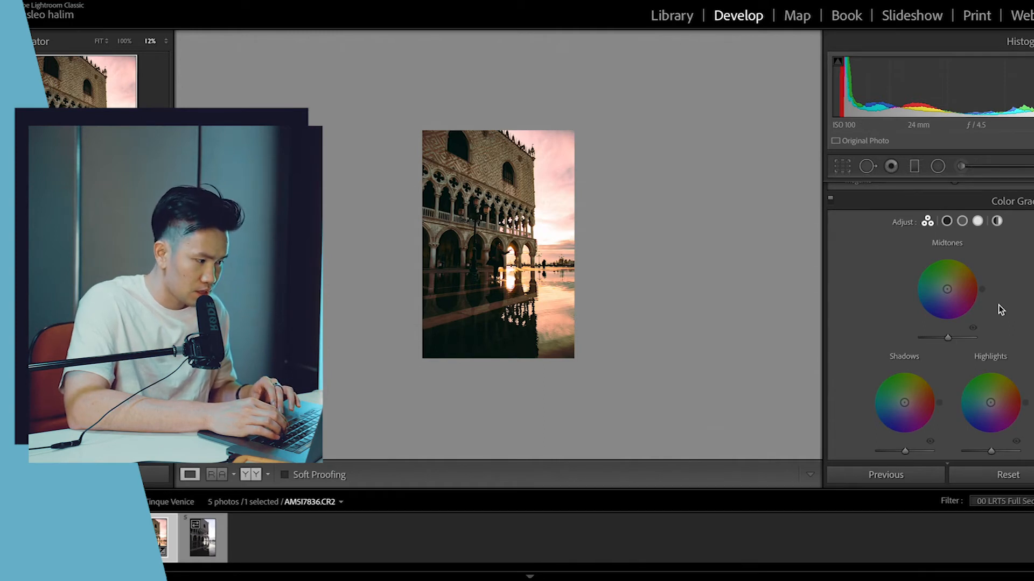
pyautogui.scroll(-1, 905, 380)
pyautogui.moveTo(947, 267); pyautogui.dragTo(943, 270)
pyautogui.click(942, 269)
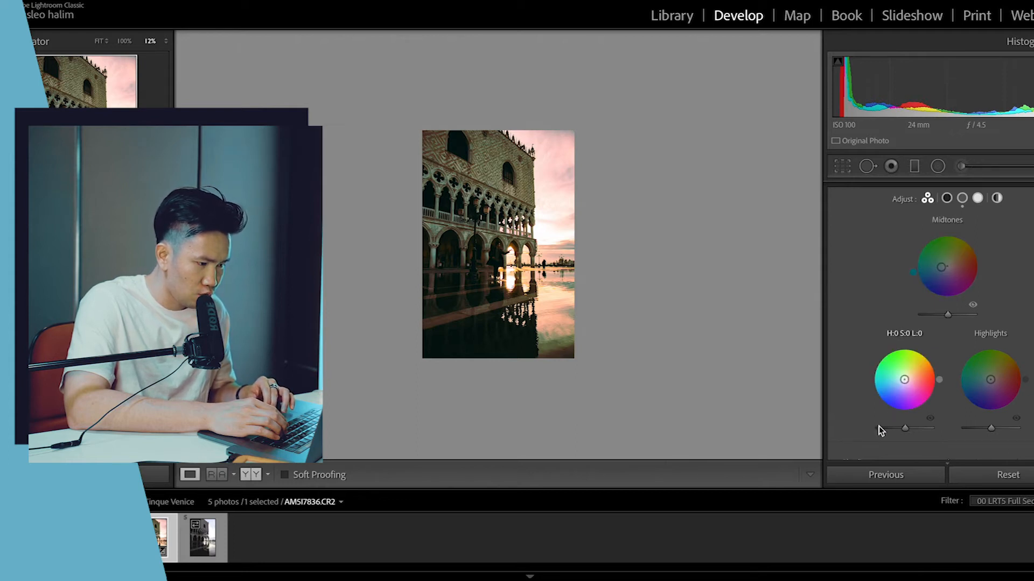
pyautogui.moveTo(899, 389); pyautogui.dragTo(899, 388)
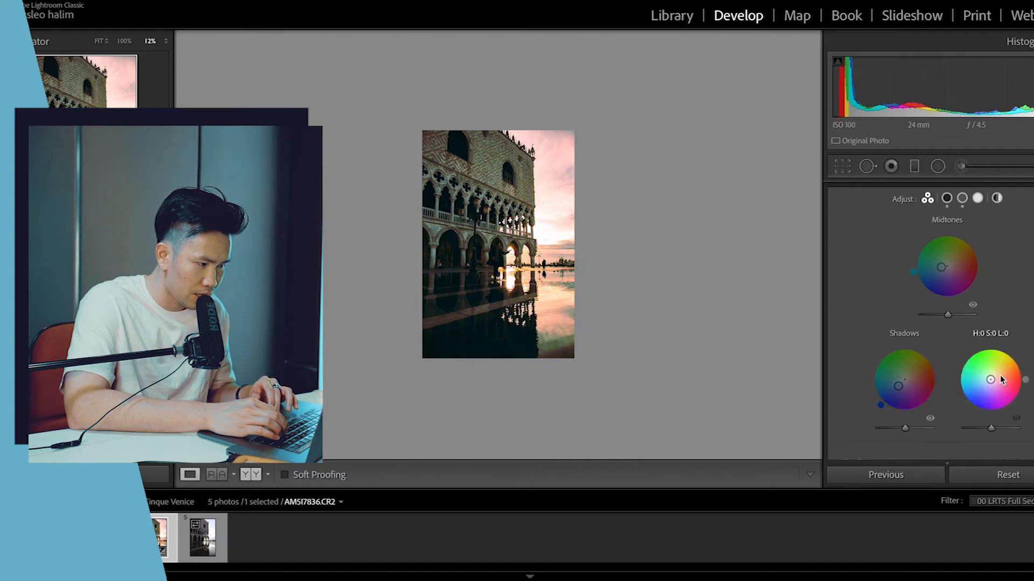
pyautogui.moveTo(998, 379); pyautogui.dragTo(998, 378)
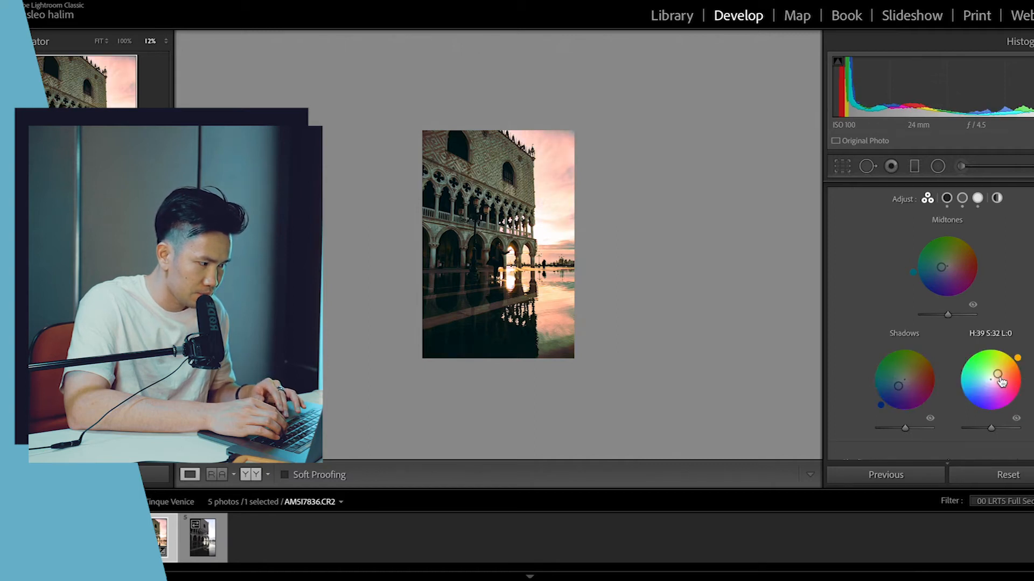
# Step: Switch the color grading off and on repeatedly to compare the photo with and without it
pyautogui.click(831, 222)
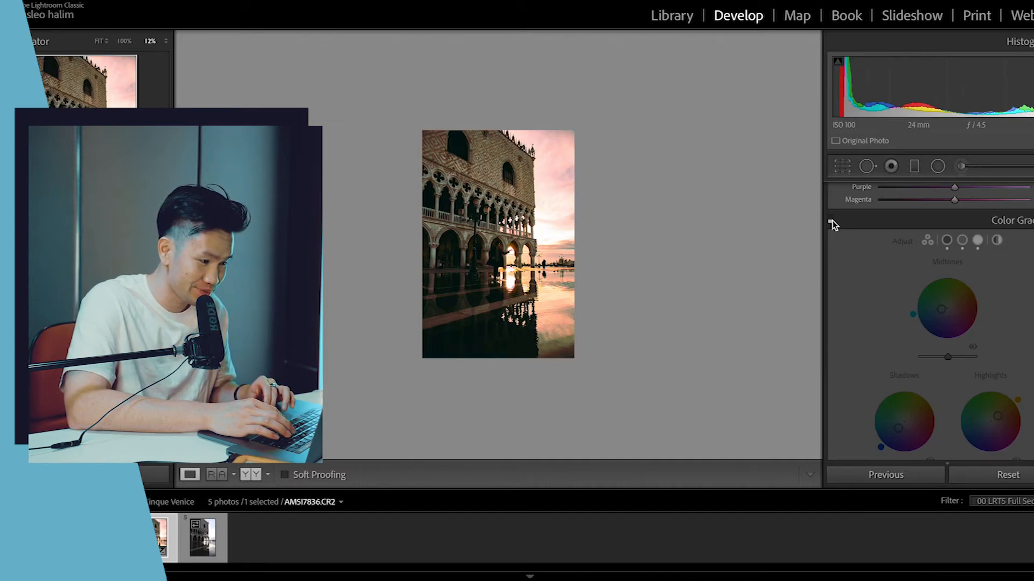
pyautogui.click(832, 222)
pyautogui.click(832, 222)
pyautogui.click(832, 223)
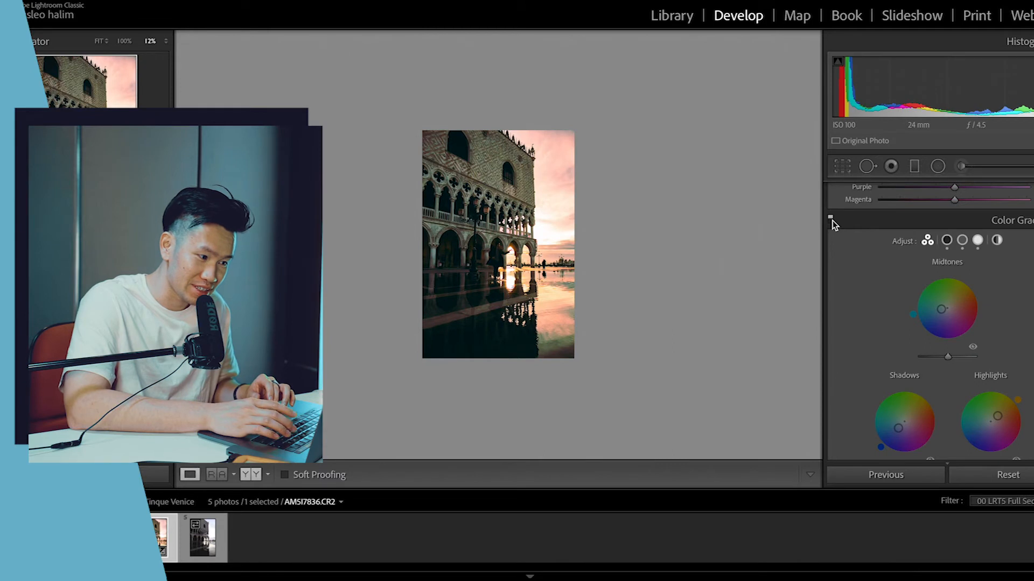
# Step: Compare the photo twice more before and after the color grading
pyautogui.click(832, 223)
pyautogui.click(832, 223)
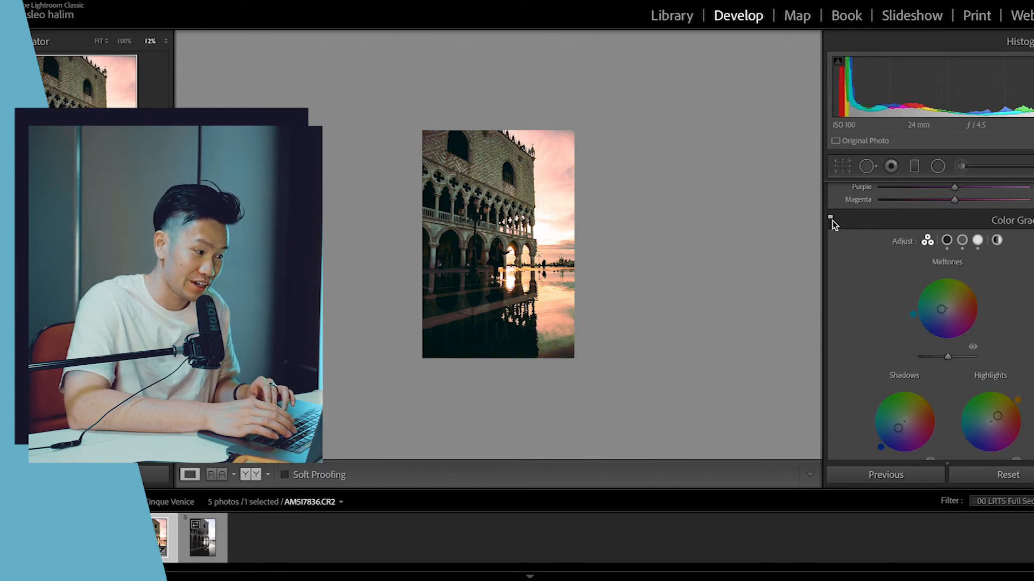
pyautogui.click(832, 222)
pyautogui.click(832, 222)
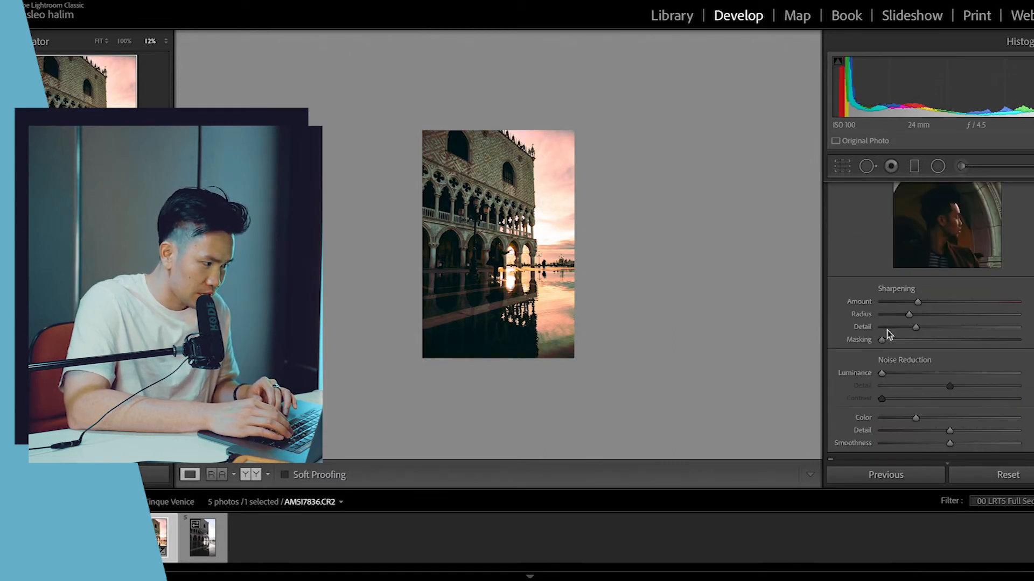
# Step: Raise the sharpening masking to nearly half of its range so only the building's edges are sharpened
pyautogui.scroll(2, 919, 272)
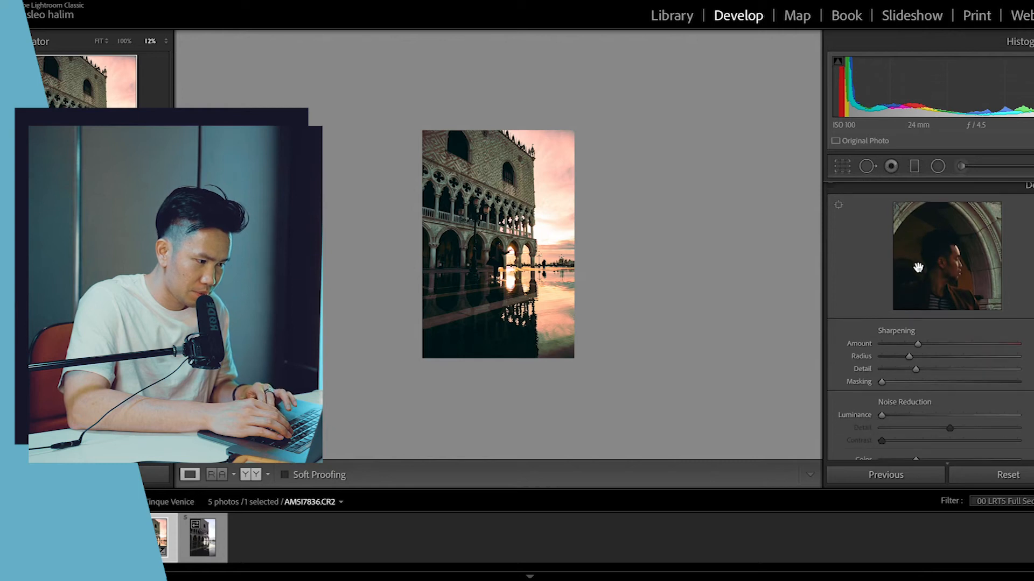
pyautogui.hotkey('ctrl', '=')
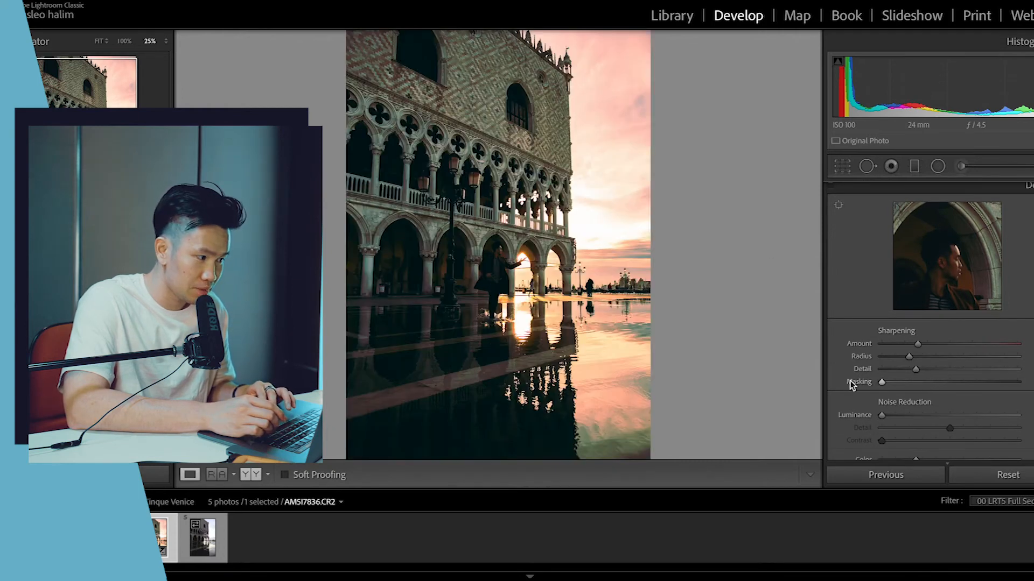
pyautogui.click(647, 365)
pyautogui.click(647, 366)
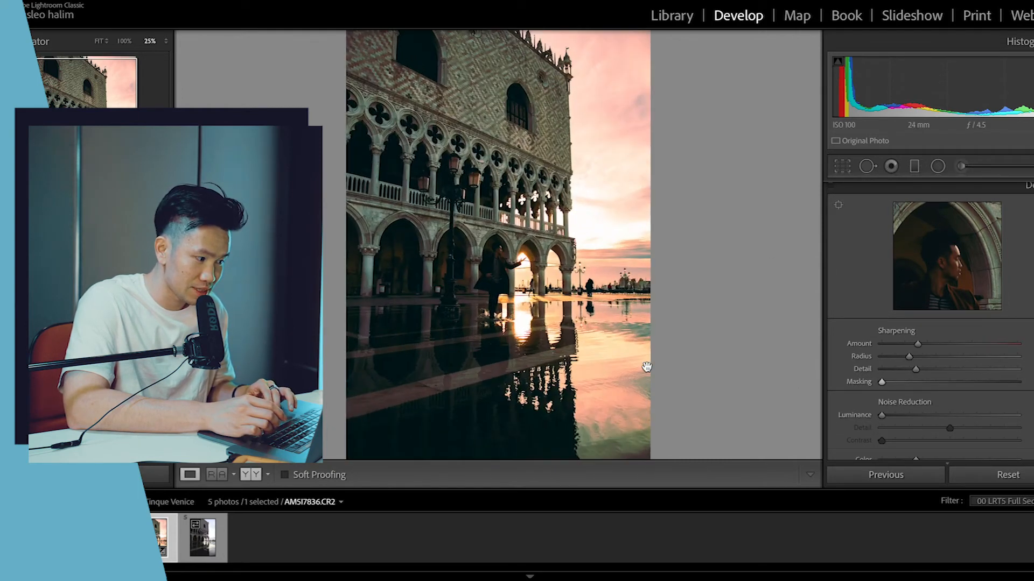
pyautogui.click(645, 366)
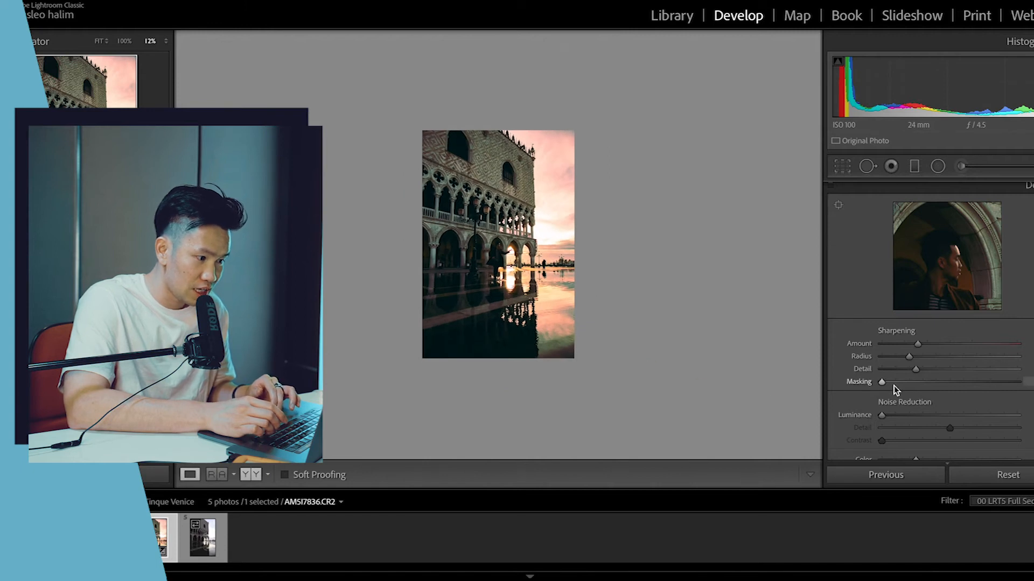
pyautogui.moveTo(883, 382); pyautogui.dragTo(937, 383)
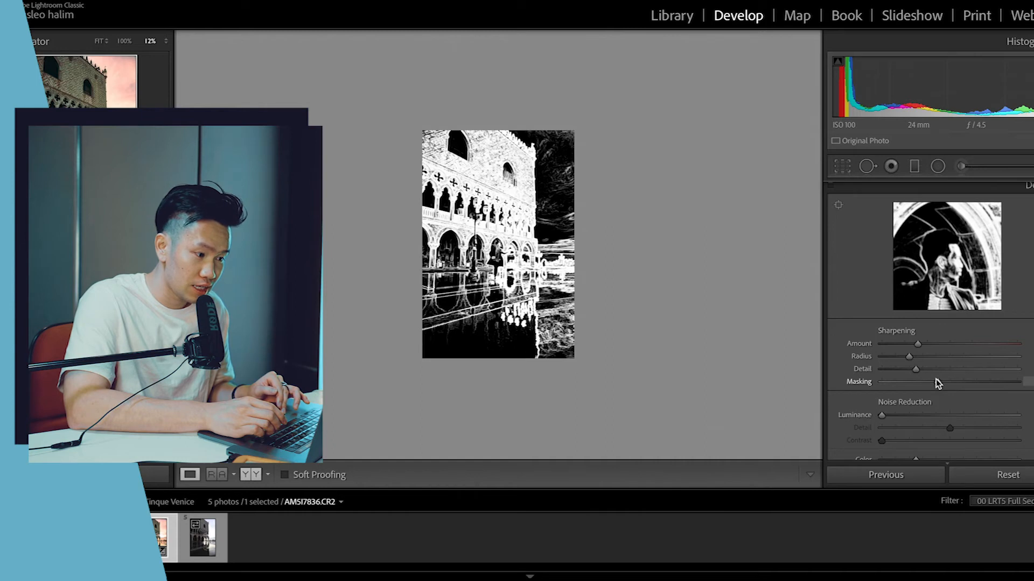
pyautogui.moveTo(936, 383); pyautogui.dragTo(948, 383)
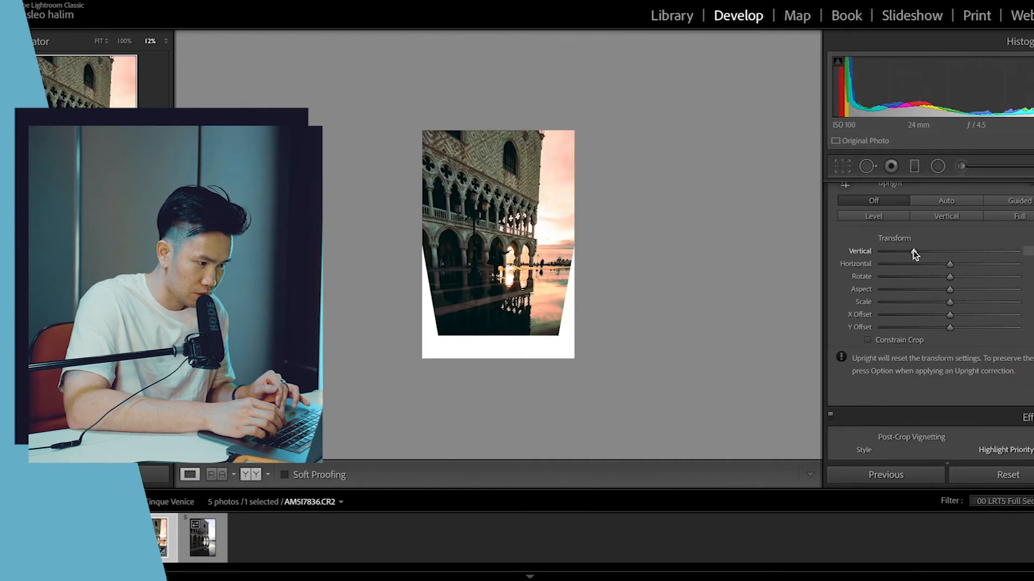
# Step: Set a slightly negative vertical transform to straighten the building, and compare the photo with and without the adjustment
pyautogui.moveTo(914, 251); pyautogui.dragTo(940, 254)
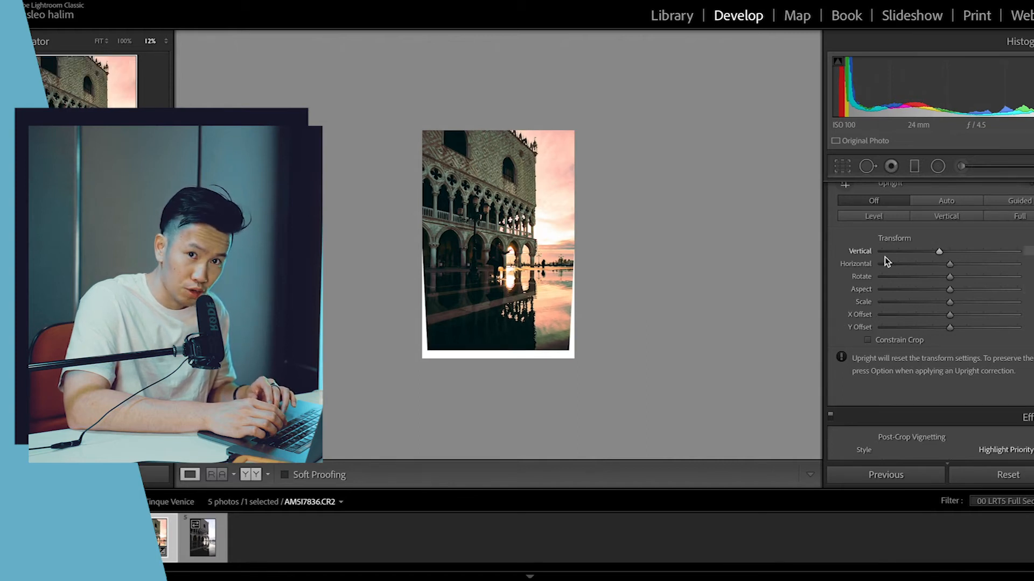
pyautogui.scroll(2, 884, 257)
pyautogui.scroll(1, 828, 204)
pyautogui.click(831, 212)
pyautogui.click(831, 212)
pyautogui.click(831, 212)
pyautogui.click(831, 212)
# Step: Calibrate the colors slightly: shadow tint towards magenta, lower red hue and saturation, higher green hue, lower green saturation and blue hue
pyautogui.scroll(-10, 884, 295)
pyautogui.scroll(2, 884, 295)
pyautogui.scroll(-4, 884, 295)
pyautogui.scroll(-1, 884, 295)
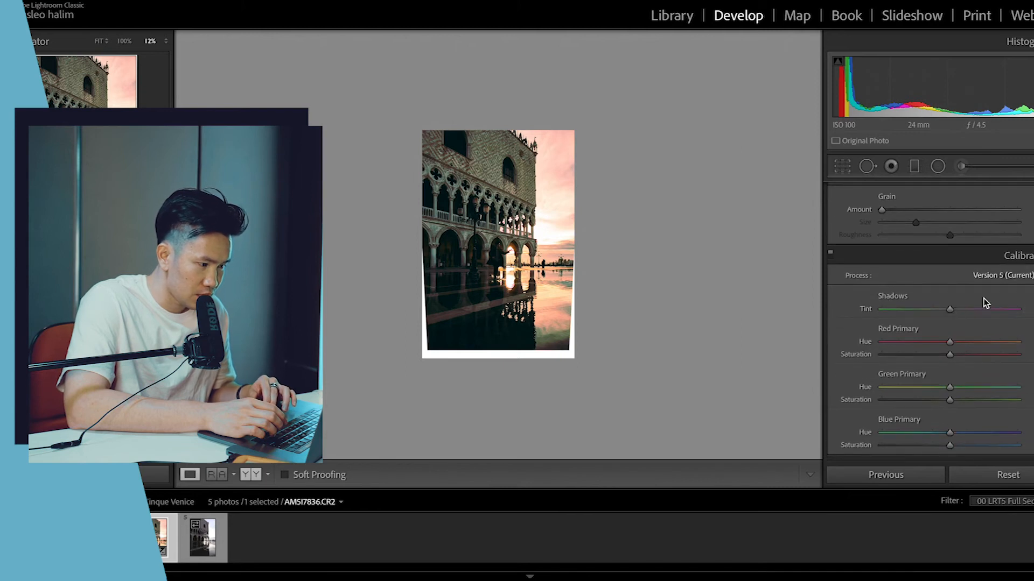
pyautogui.moveTo(949, 311); pyautogui.dragTo(936, 349)
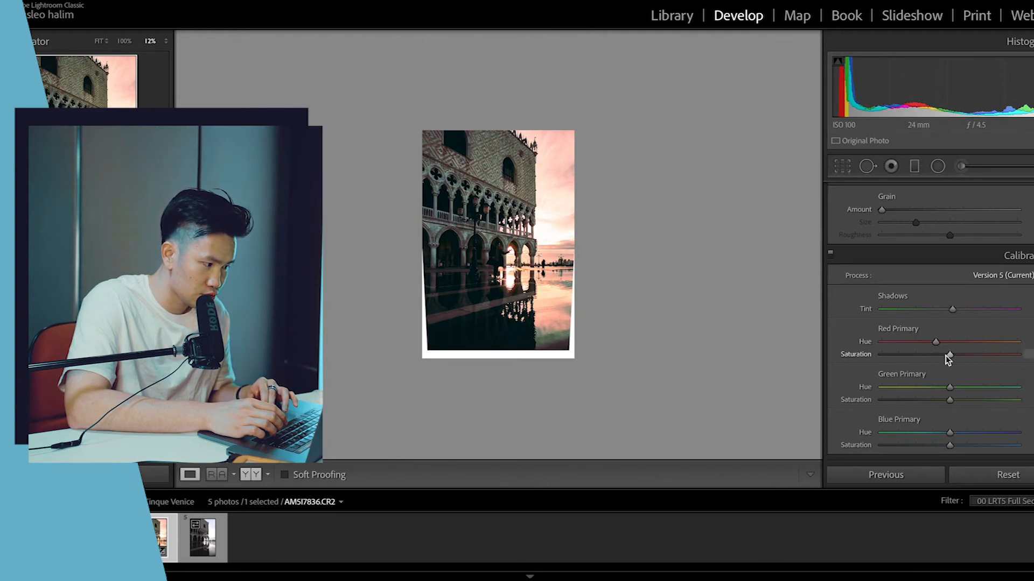
pyautogui.moveTo(942, 354); pyautogui.dragTo(964, 389)
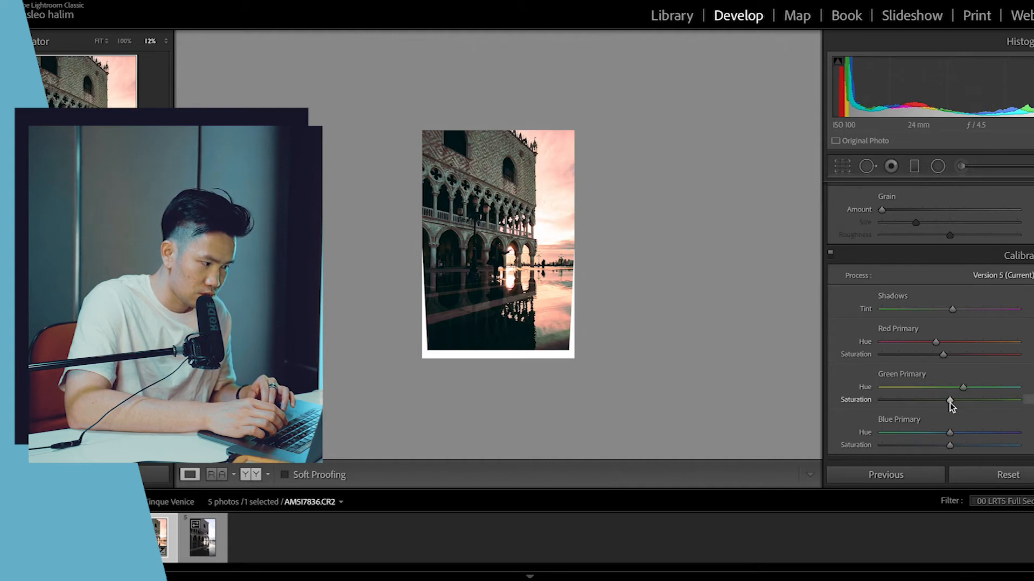
pyautogui.moveTo(942, 400); pyautogui.dragTo(941, 402)
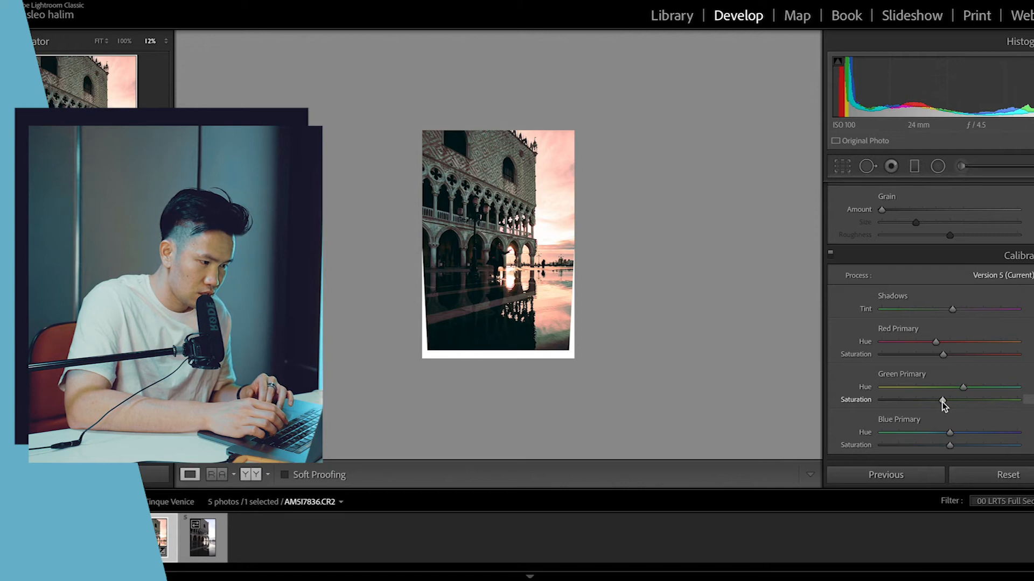
pyautogui.moveTo(949, 433)
pyautogui.mouseDown()
pyautogui.moveTo(910, 434)
pyautogui.moveTo(940, 436)
pyautogui.mouseUp()
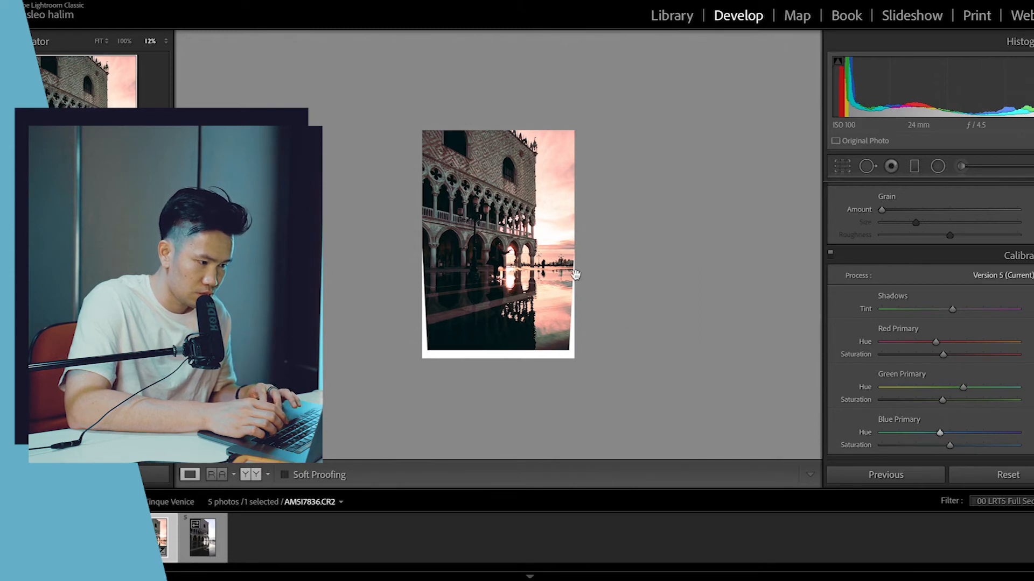
# Step: Examine the photo up close around the man and the sunlit arch, and compare the edit with the original in before/after view
pyautogui.click(576, 274)
pyautogui.press('super+equal')
pyautogui.press('super+equal')
pyautogui.press('super+equal')
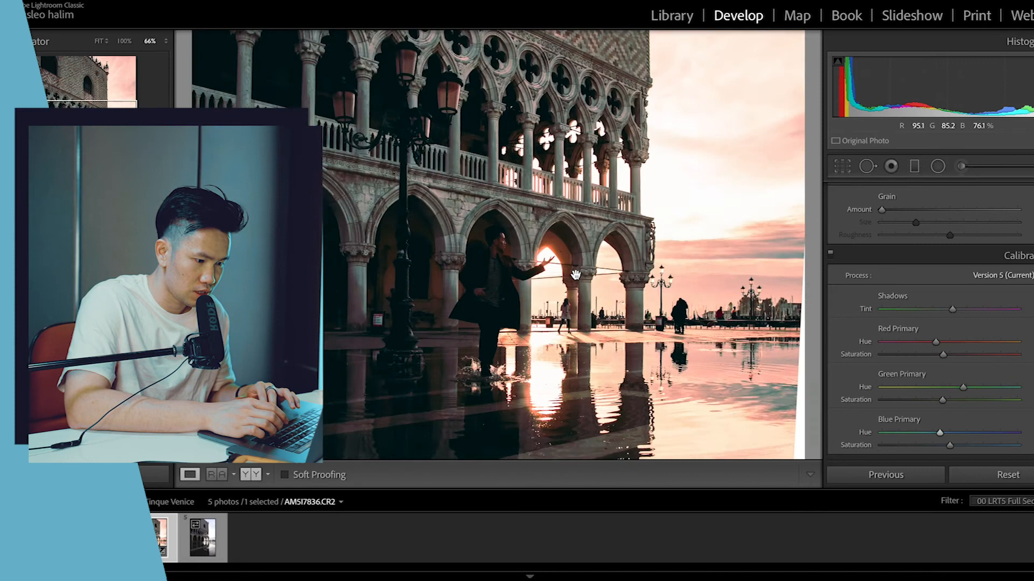
pyautogui.press('super+minus')
pyautogui.press('super+minus')
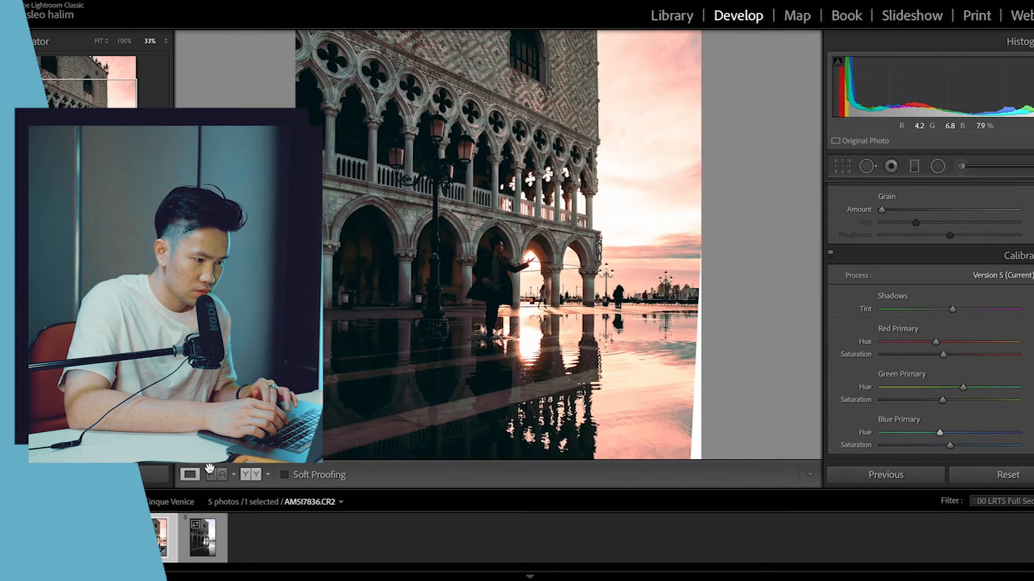
pyautogui.click(250, 475)
pyautogui.press('super+minus')
pyautogui.press('super+minus')
pyautogui.press('super+minus')
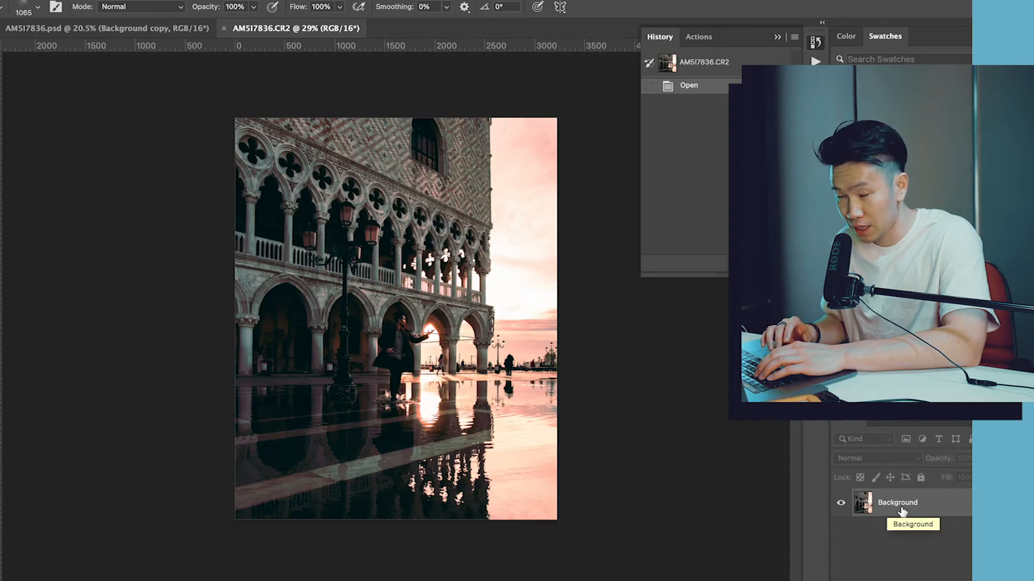
# Step: In Photoshop, duplicate the Background layer as "Background copy" and add a new empty layer above it
pyautogui.rightClick(902, 511)
pyautogui.click(940, 435)
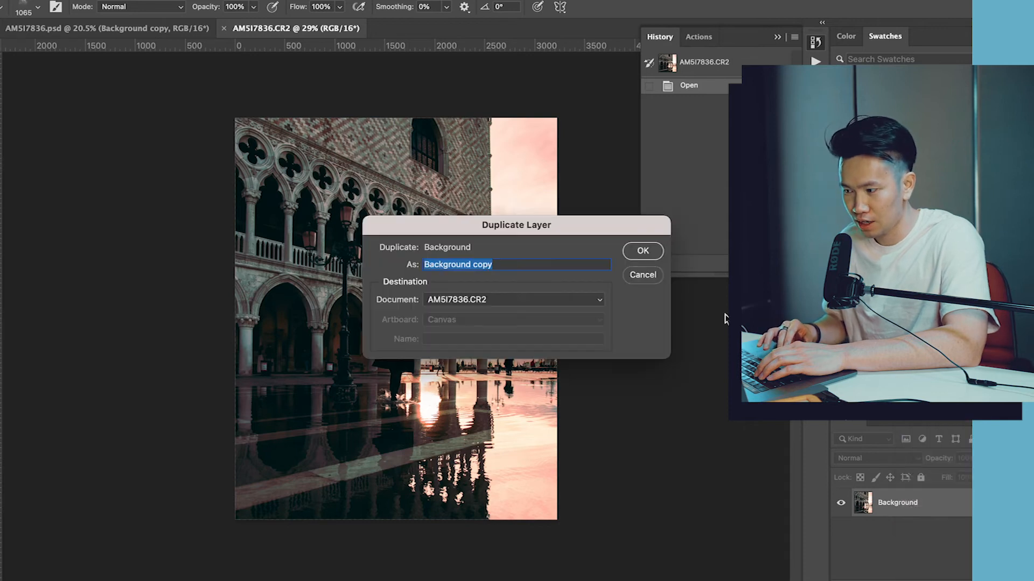
pyautogui.click(643, 250)
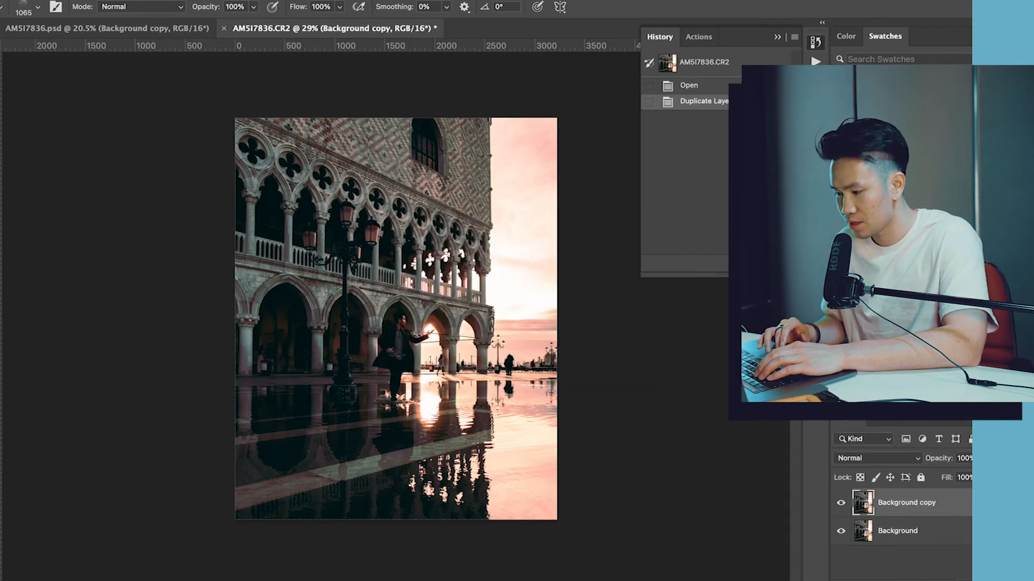
pyautogui.hotkey('ctrl', 'shift', 'alt', 'n')
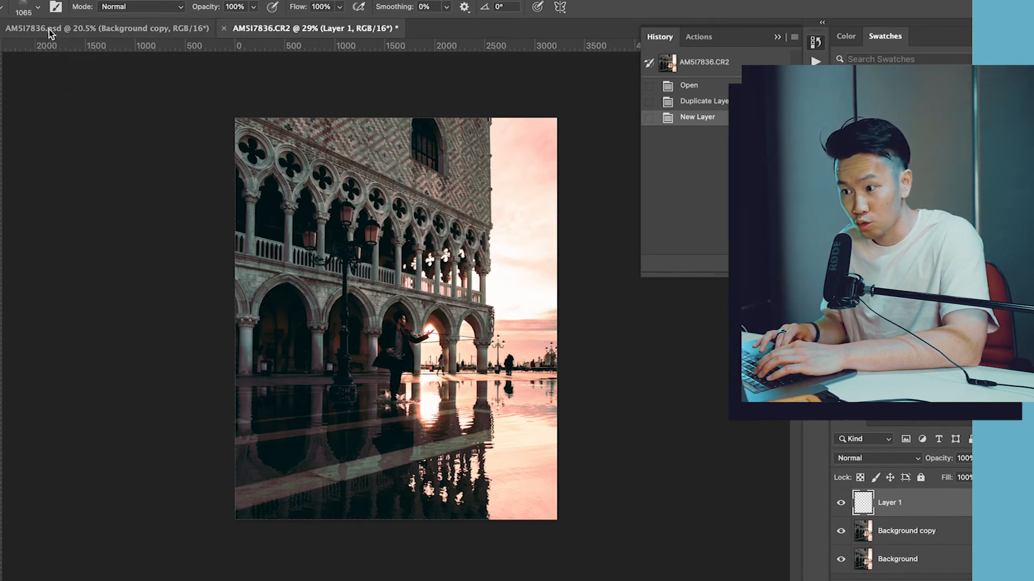
# Step: Stamp a light flare over the sun in the arch beside the man with the Car Headlight 2 brush at 1323 px
pyautogui.click(36, 8)
pyautogui.scroll(-5, 25, 255)
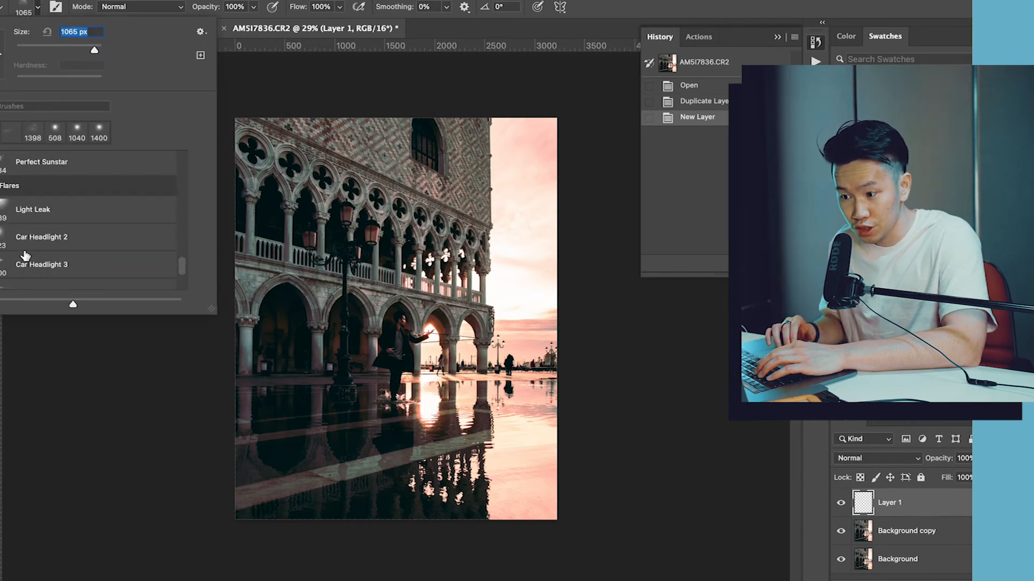
pyautogui.click(55, 248)
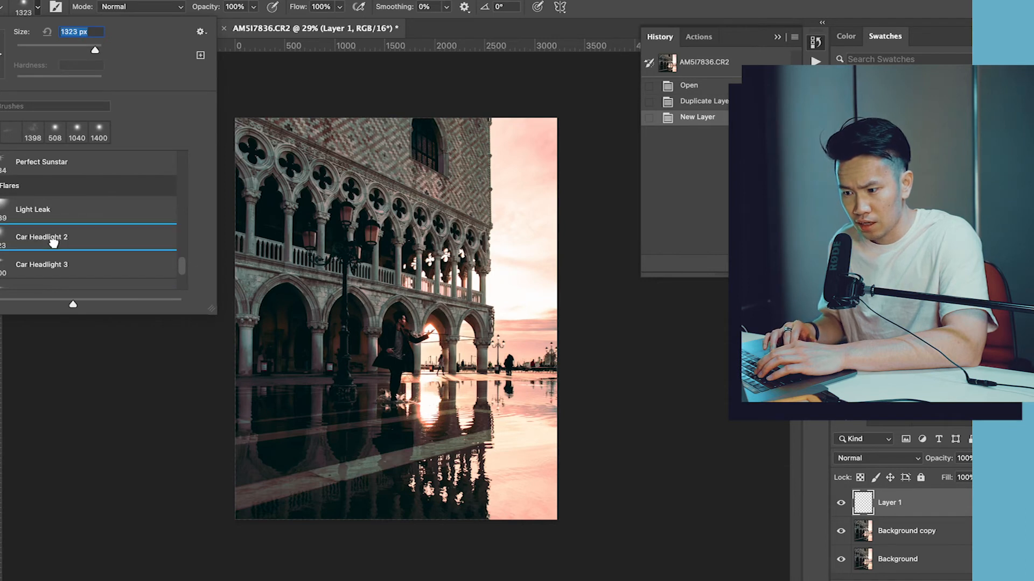
pyautogui.click(424, 329)
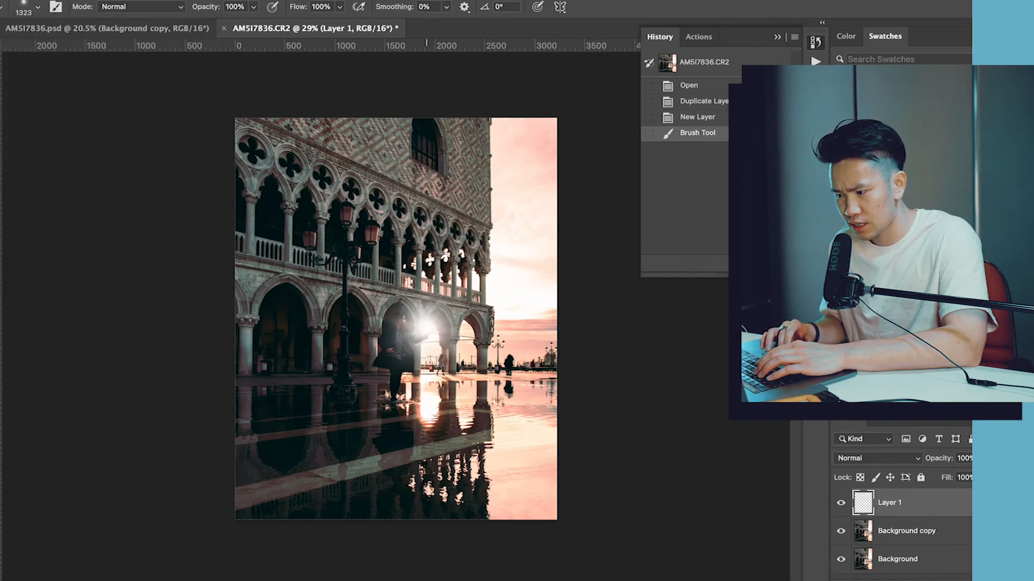
pyautogui.scroll(2, 436, 328)
pyautogui.scroll(2, 399, 328)
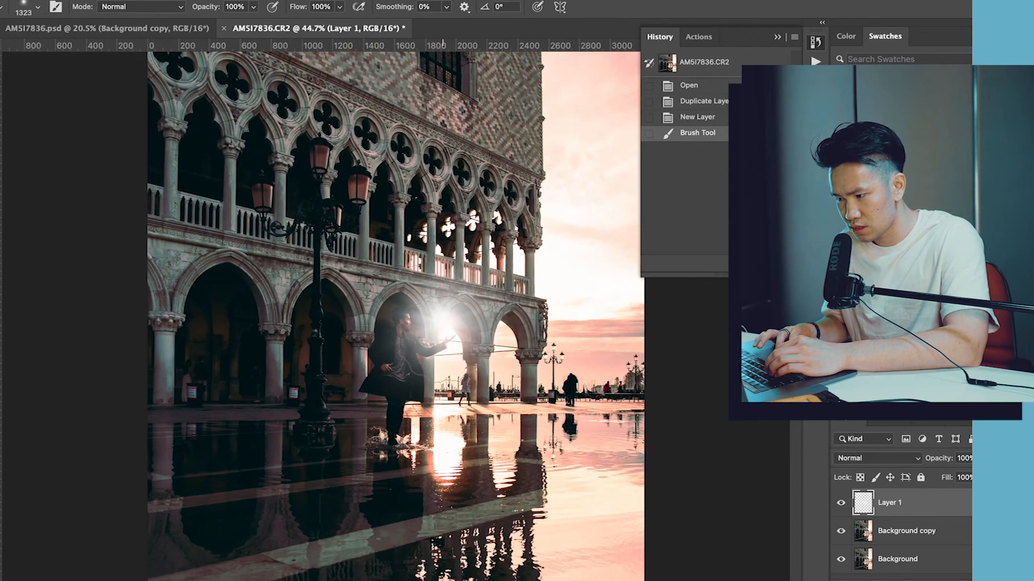
pyautogui.press('super+z')
pyautogui.press('super+shift+z')
# Step: Set the flare layer's opacity to 92% and shift the flare slightly so it sits on the sun
pyautogui.click(877, 458)
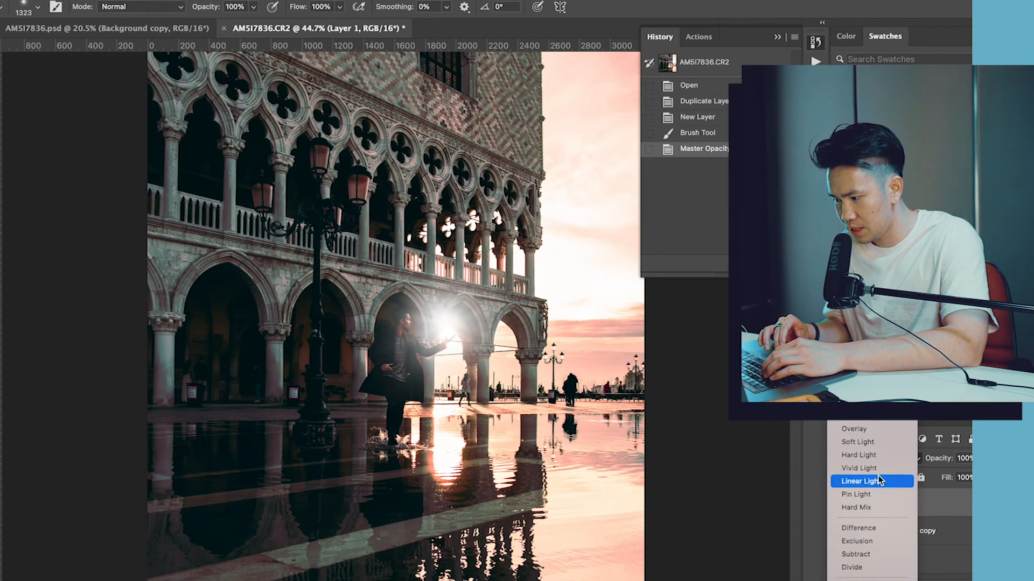
pyautogui.press('Escape')
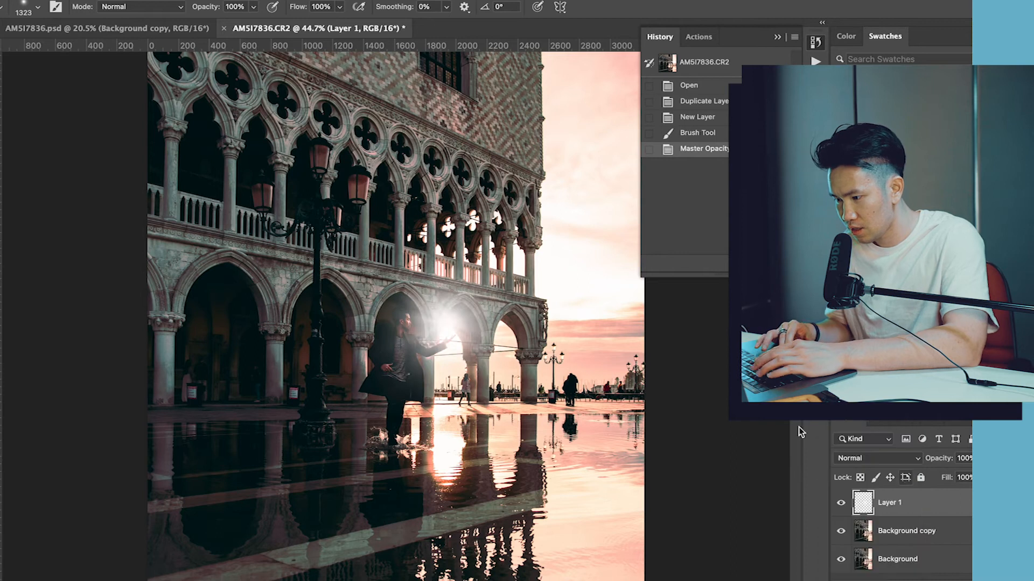
pyautogui.press('super+t')
pyautogui.moveTo(461, 332)
pyautogui.mouseDown()
pyautogui.moveTo(482, 343)
pyautogui.moveTo(466, 339)
pyautogui.moveTo(473, 345)
pyautogui.mouseUp()
pyautogui.press('Return')
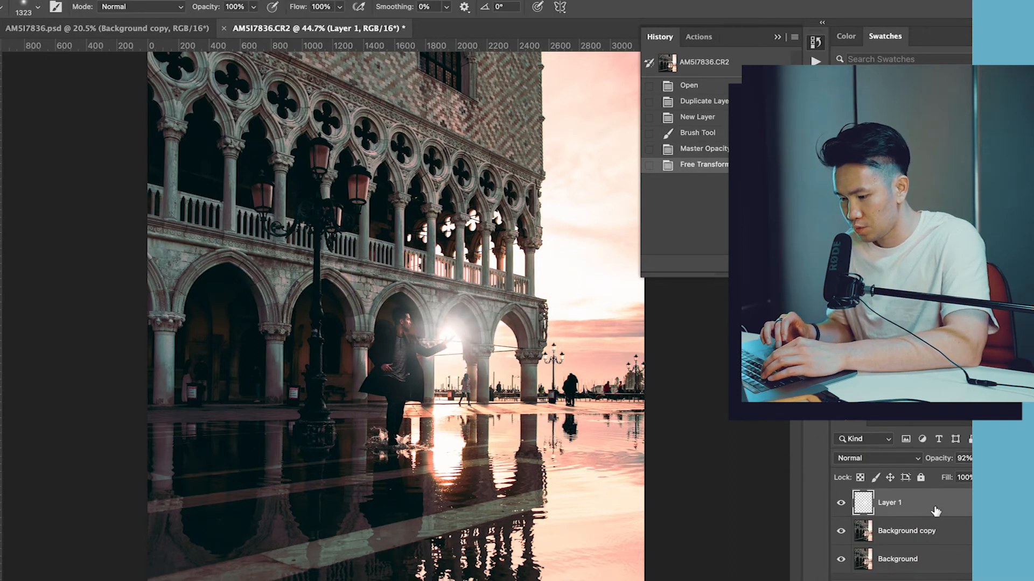
# Step: Duplicate the flare layer, flip the copy vertically and move it onto the sun's reflection in the water
pyautogui.press('super+0')
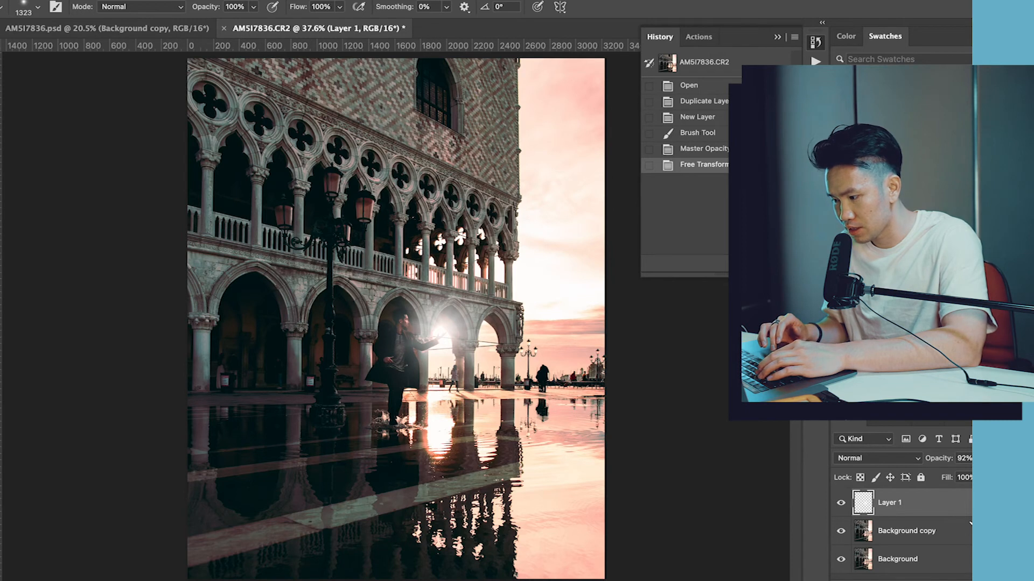
pyautogui.hotkey('ctrl', 'j')
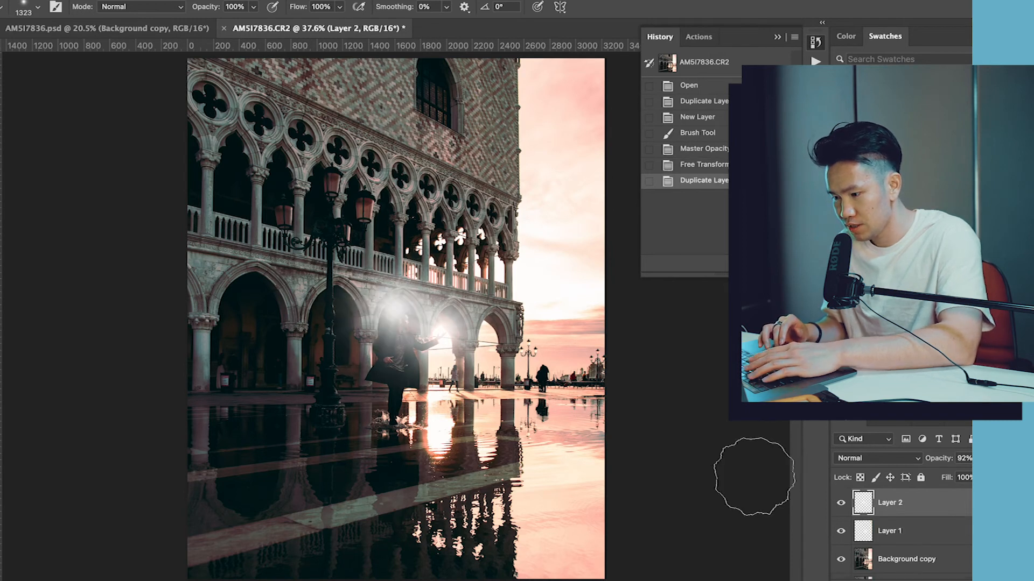
pyautogui.hotkey('ctrl', 't')
pyautogui.moveTo(473, 394); pyautogui.dragTo(401, 338)
pyautogui.rightClick(386, 318)
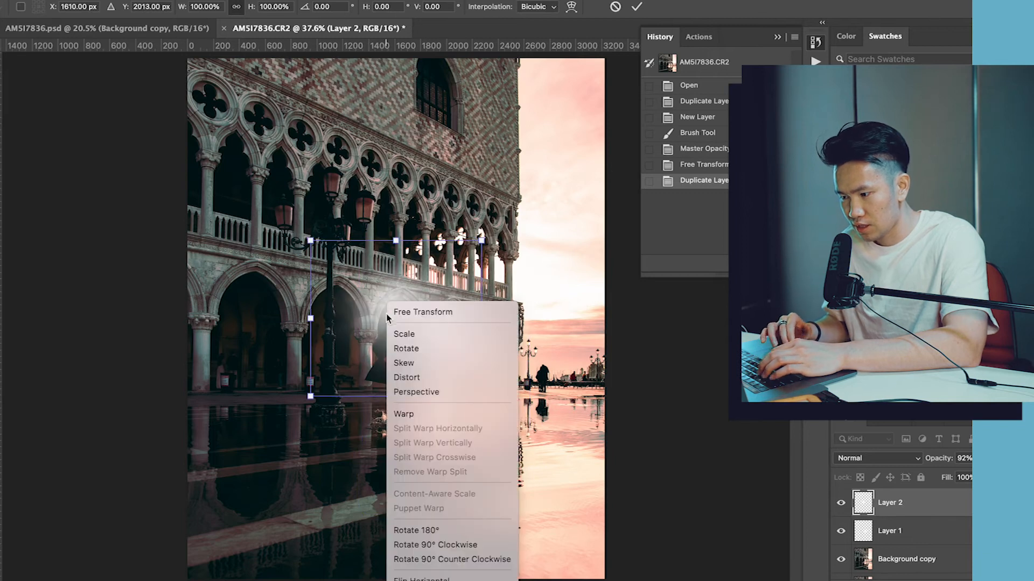
pyautogui.click(425, 580)
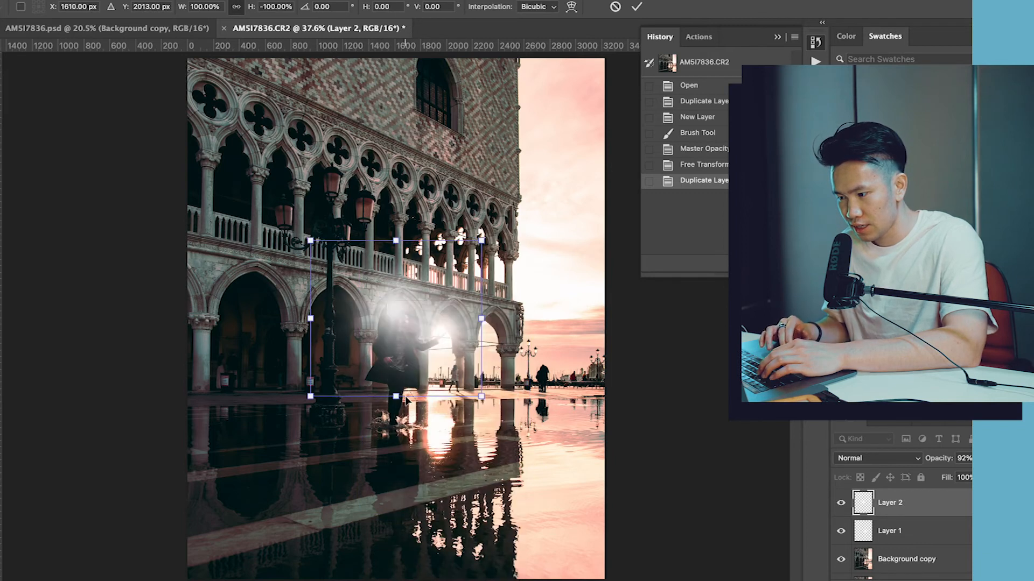
pyautogui.moveTo(390, 329)
pyautogui.mouseDown()
pyautogui.moveTo(431, 433)
pyautogui.moveTo(437, 426)
pyautogui.mouseUp()
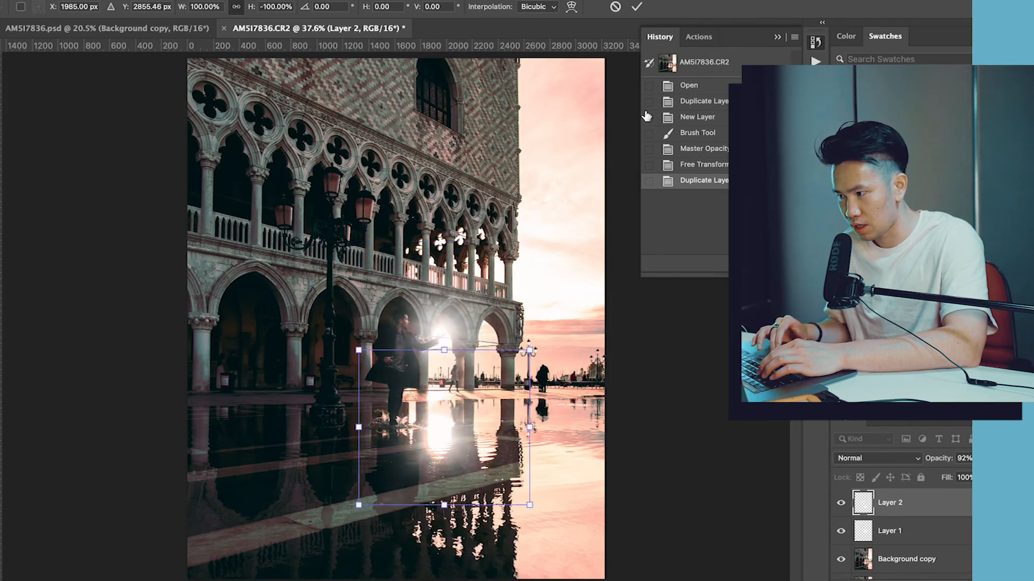
pyautogui.press('Return')
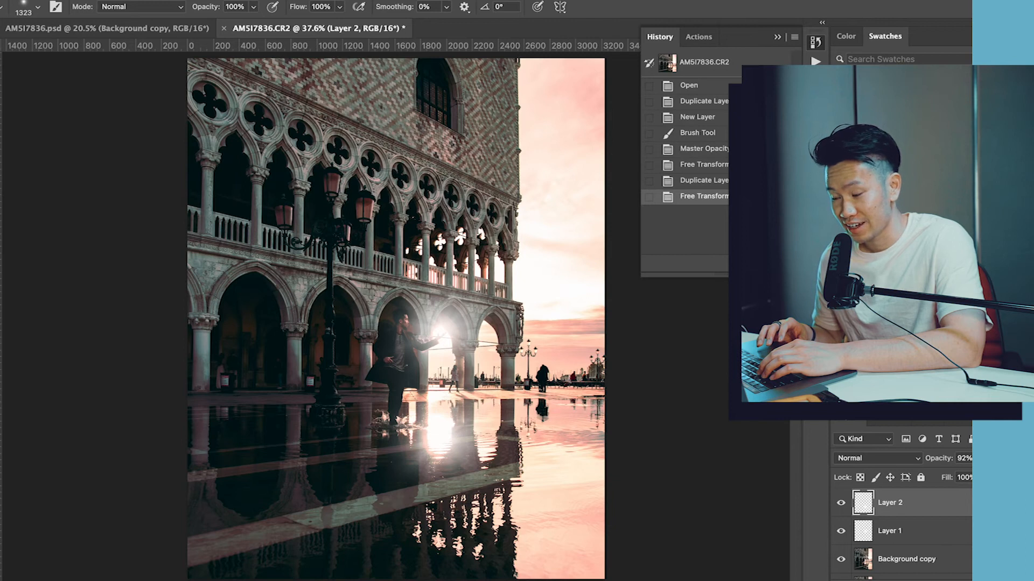
# Step: Lower the reflected flare layer's opacity to 74% and add a new empty layer above it
pyautogui.moveTo(969, 476)
pyautogui.mouseDown()
pyautogui.moveTo(957, 477)
pyautogui.moveTo(970, 477)
pyautogui.mouseUp()
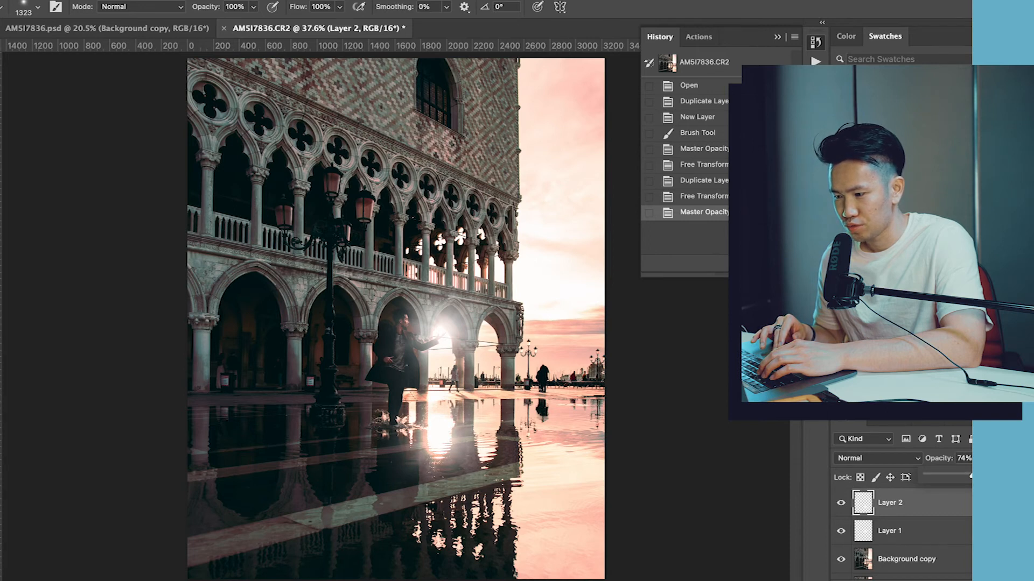
pyautogui.hotkey('ctrl', 'shift', 'alt', 'n')
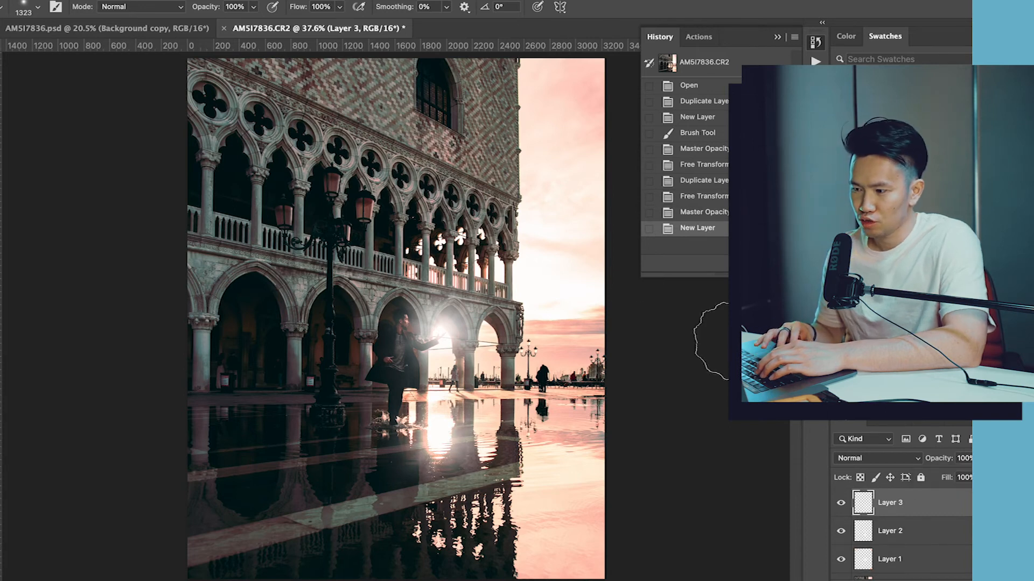
# Step: Stamp small flares on the lamppost's three lanterns with the Car Headlight 2 brush at 348 px and change that layer's blending mode
pyautogui.click(38, 7)
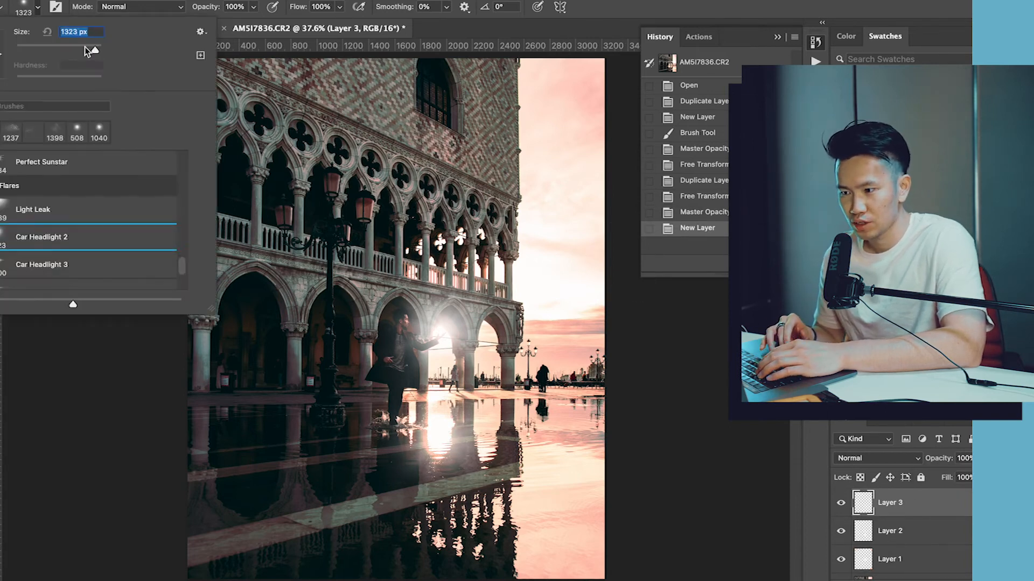
pyautogui.moveTo(38, 47); pyautogui.dragTo(21, 47)
pyautogui.click(364, 210)
pyautogui.click(332, 181)
pyautogui.click(283, 218)
pyautogui.click(878, 459)
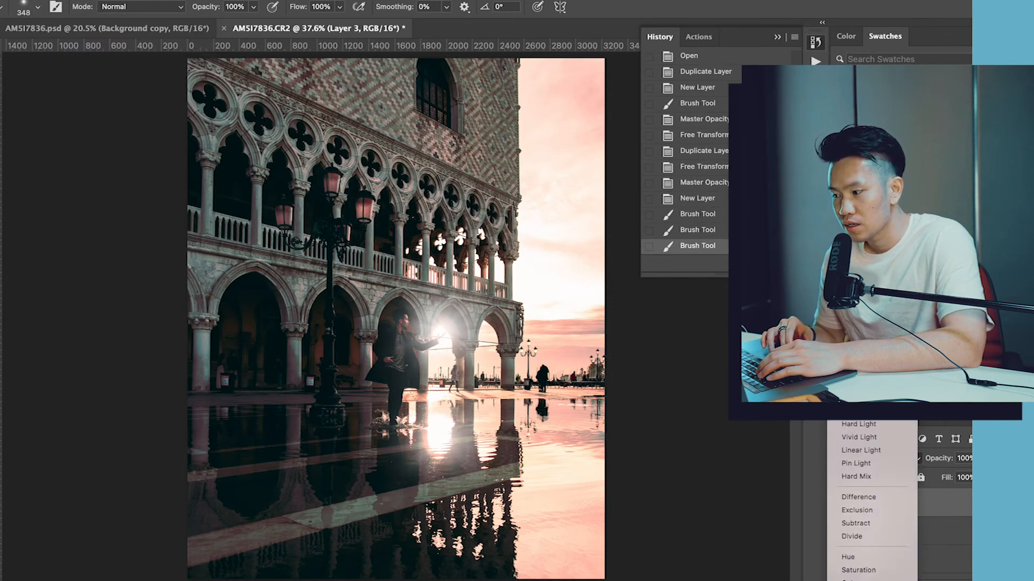
pyautogui.click(859, 398)
# Step: Add a new layer and stamp a second set of flares over the lamppost's three lanterns
pyautogui.hotkey('ctrl', 'shift', 'alt', 'n')
pyautogui.click(189, 263)
pyautogui.hotkey('ctrl', 'z')
pyautogui.click(349, 197)
pyautogui.click(349, 197)
pyautogui.click(284, 217)
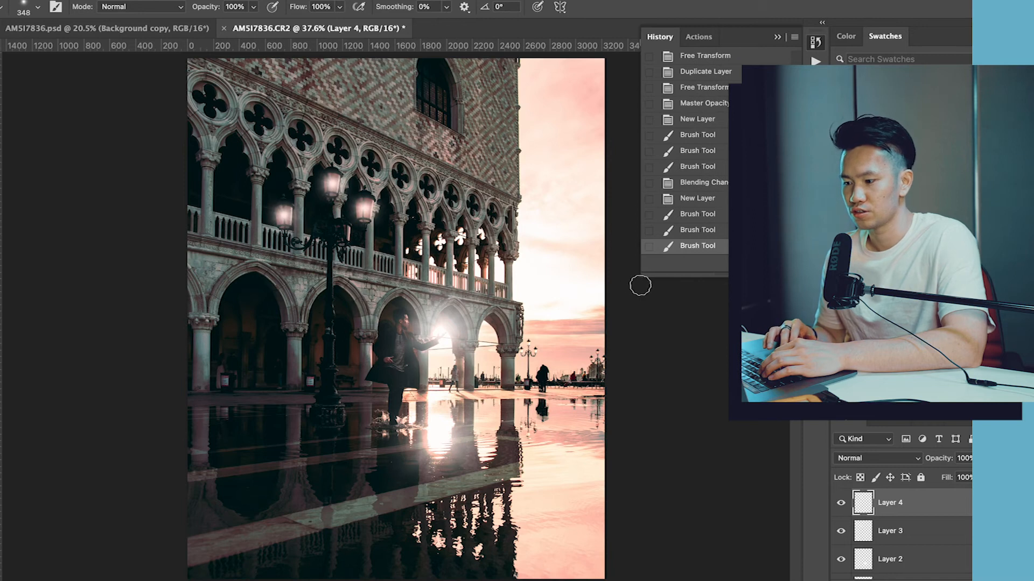
# Step: Lower the opacity of the second lantern flare layer to 60%
pyautogui.click(979, 458)
pyautogui.moveTo(981, 477); pyautogui.dragTo(971, 477)
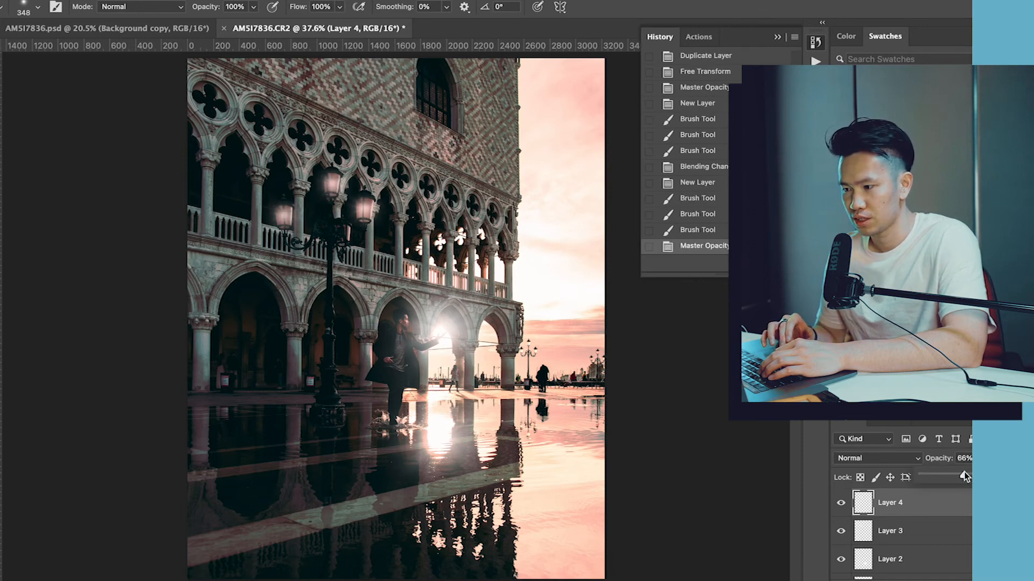
pyautogui.moveTo(965, 477); pyautogui.dragTo(959, 477)
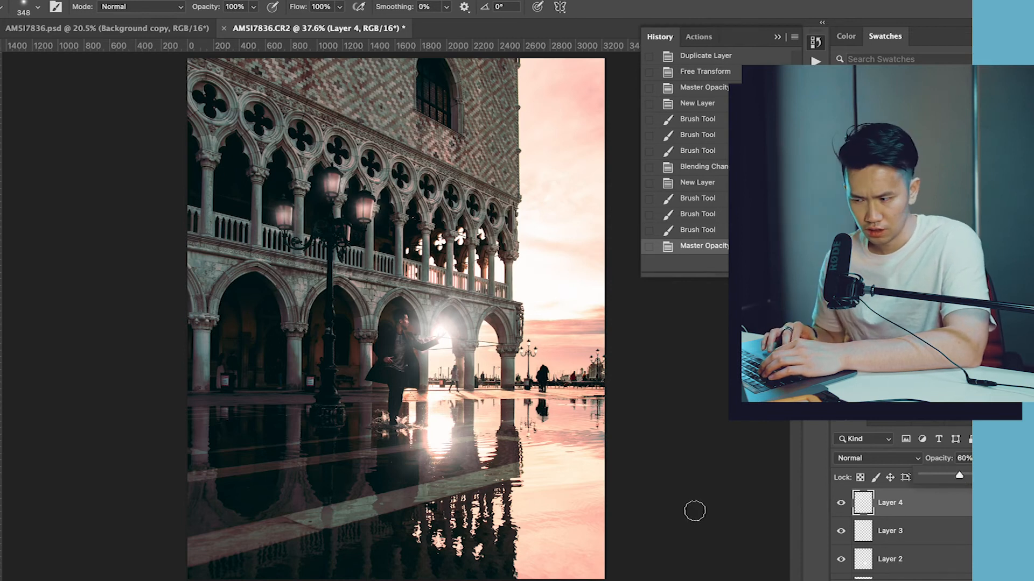
pyautogui.press('super+minus')
pyautogui.press('super+minus')
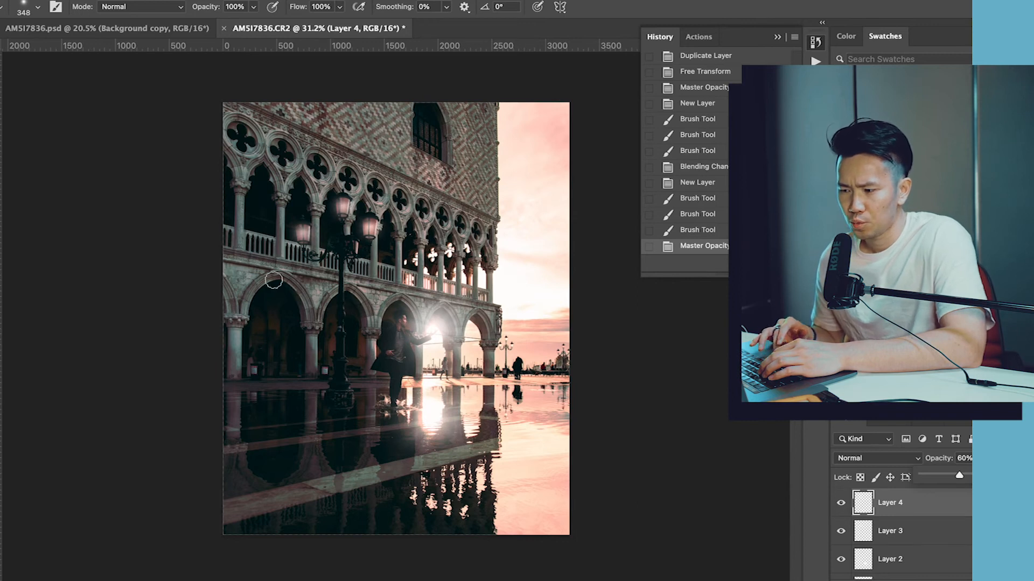
pyautogui.scroll(7, 333, 524)
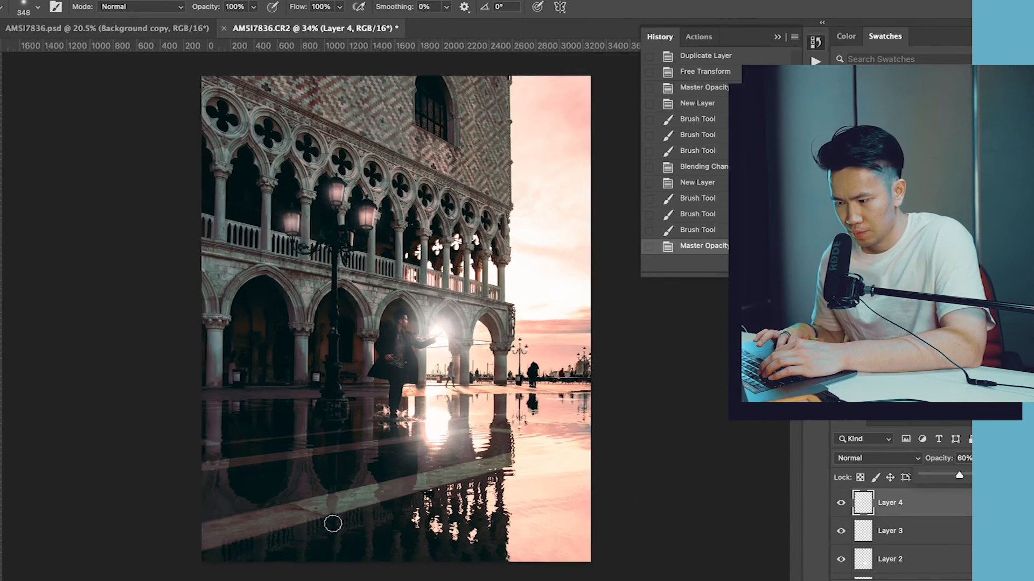
pyautogui.scroll(-10, 333, 523)
pyautogui.scroll(10, 332, 522)
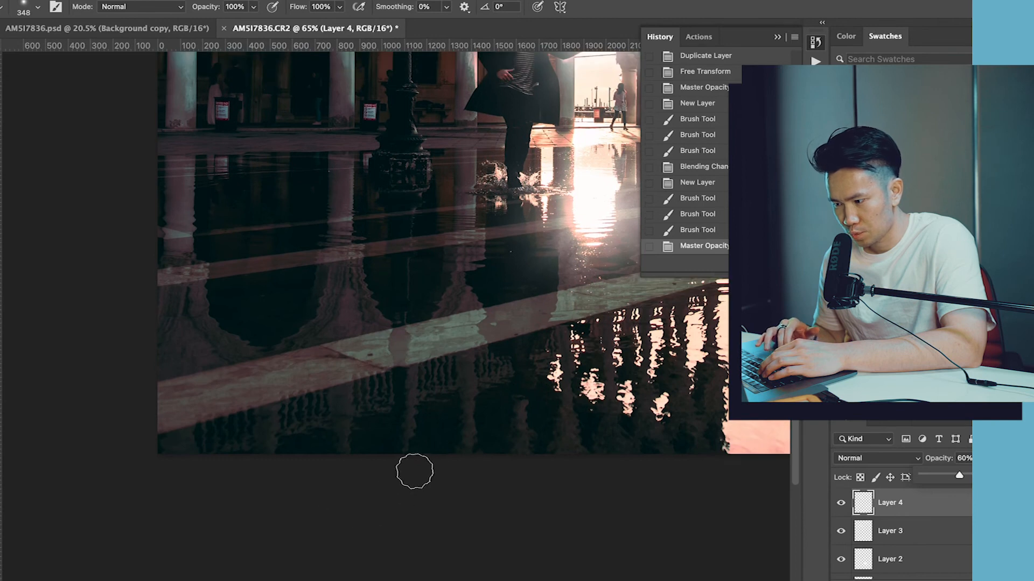
pyautogui.scroll(-3, 431, 458)
pyautogui.scroll(-3, 431, 458)
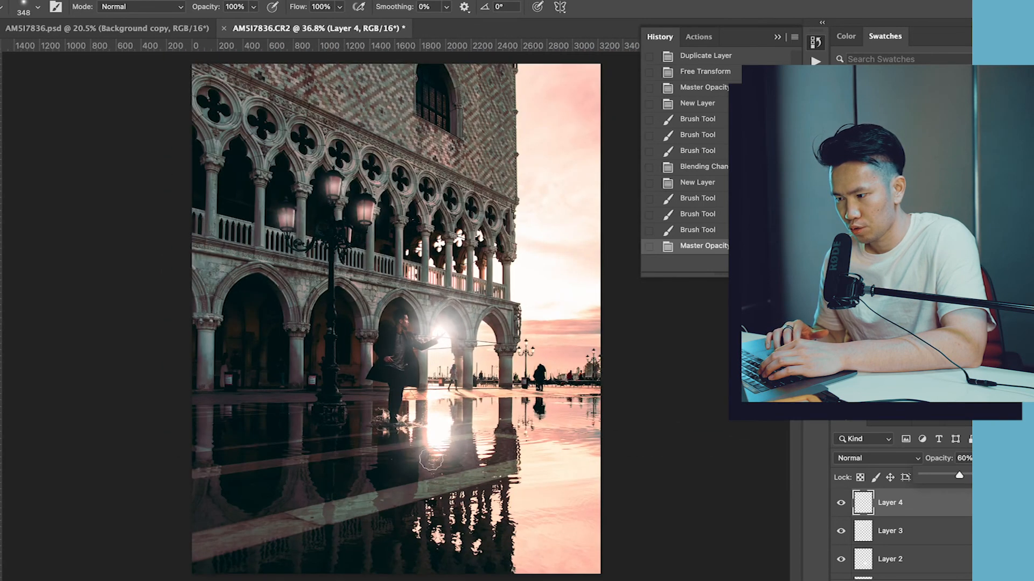
pyautogui.rightClick(352, 556)
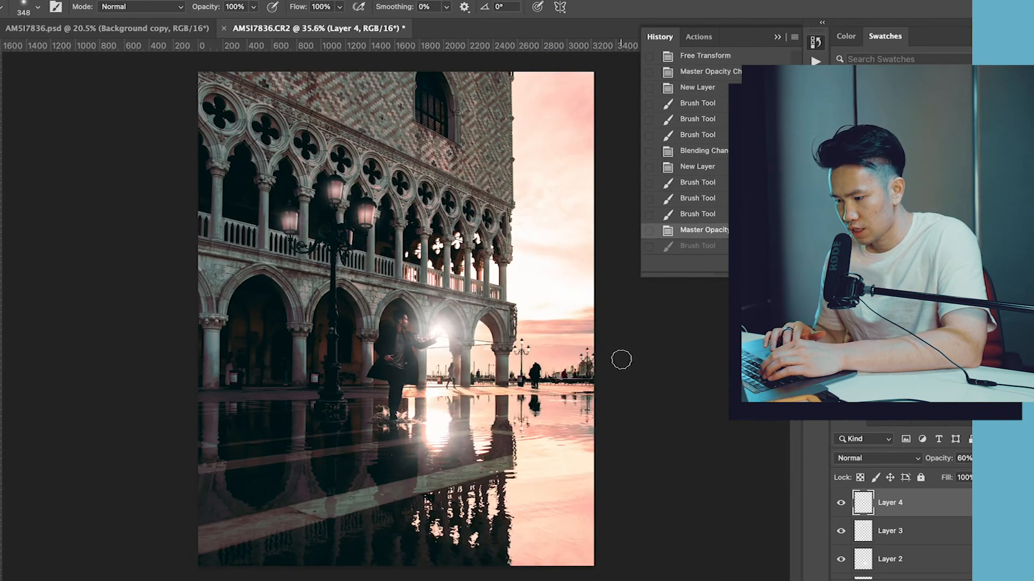
# Step: On a new layer, stamp a water splash beside the man's feet with a splatter brush at 1065 px
pyautogui.scroll(-1, 728, 436)
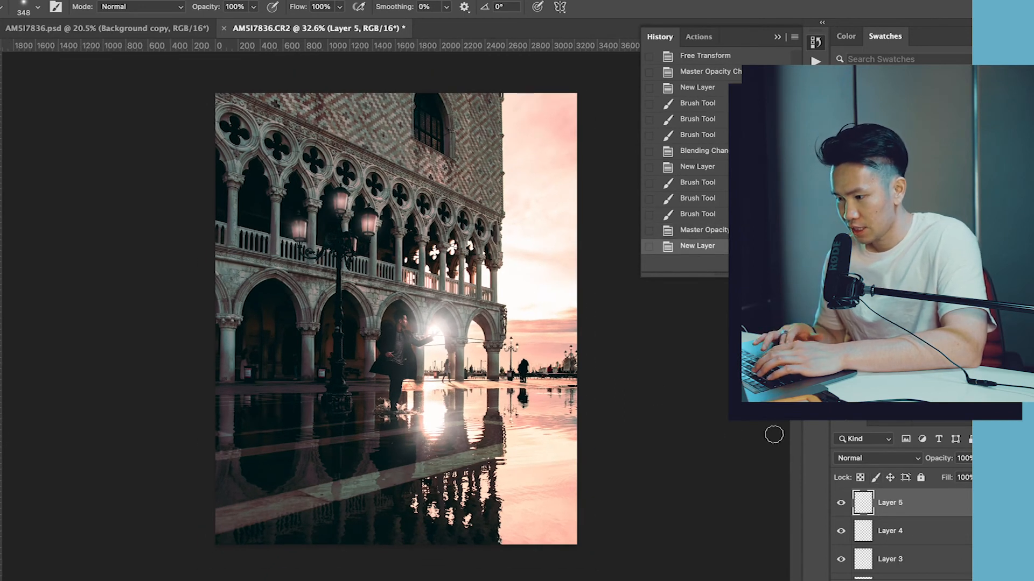
pyautogui.click(37, 6)
pyautogui.scroll(3, 72, 202)
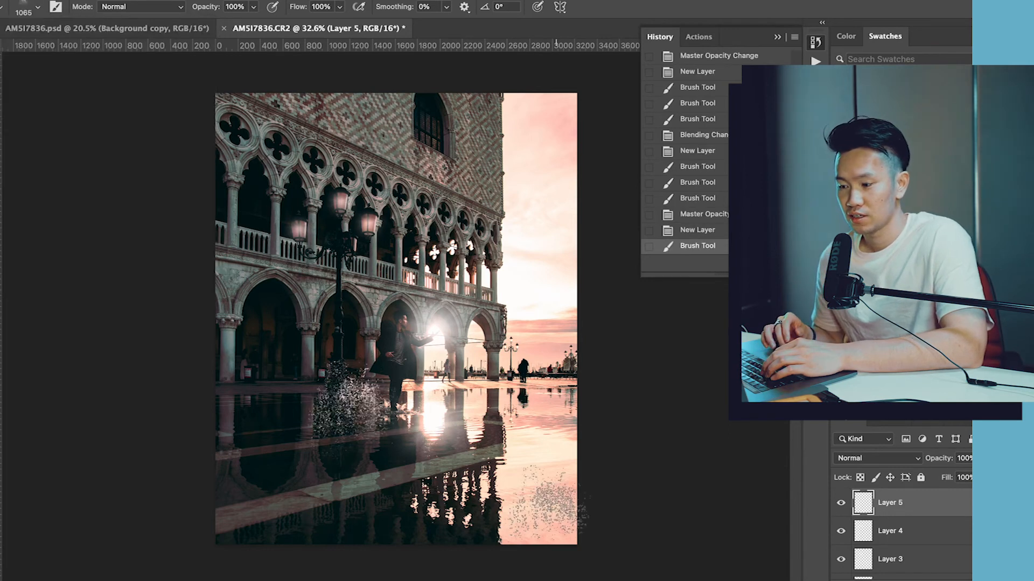
pyautogui.scroll(-2, 493, 437)
pyautogui.scroll(-1, 492, 431)
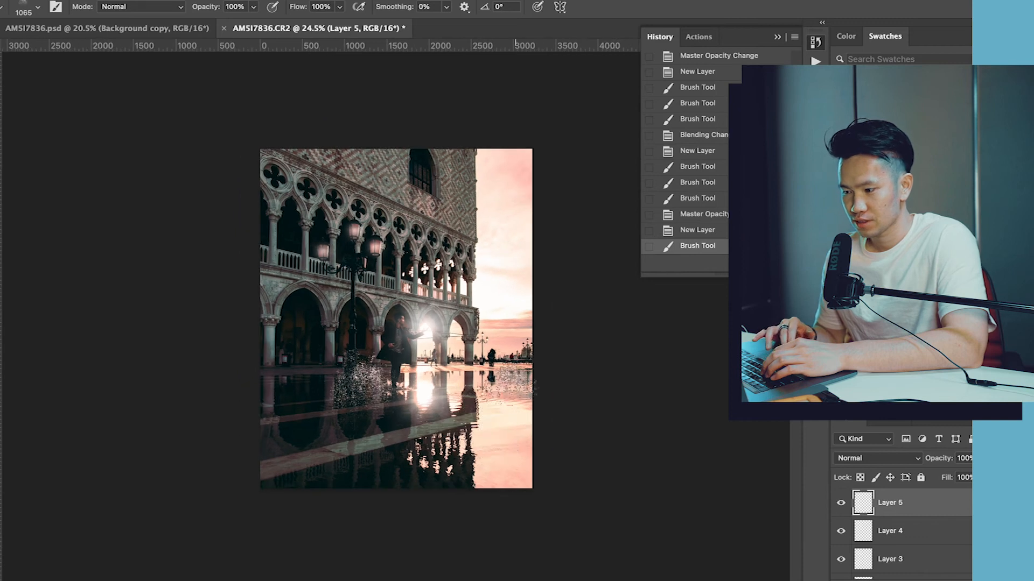
# Step: Apply Sky Replacement to the Background copy layer with a sunset sky, brightness 17 and a warmer temperature
pyautogui.scroll(-2, 942, 533)
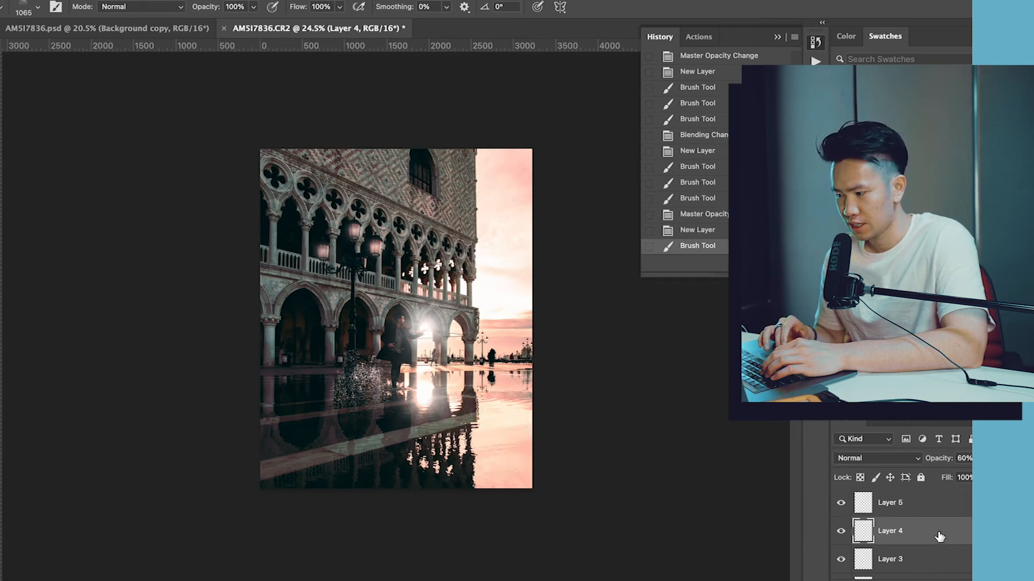
pyautogui.click(910, 536)
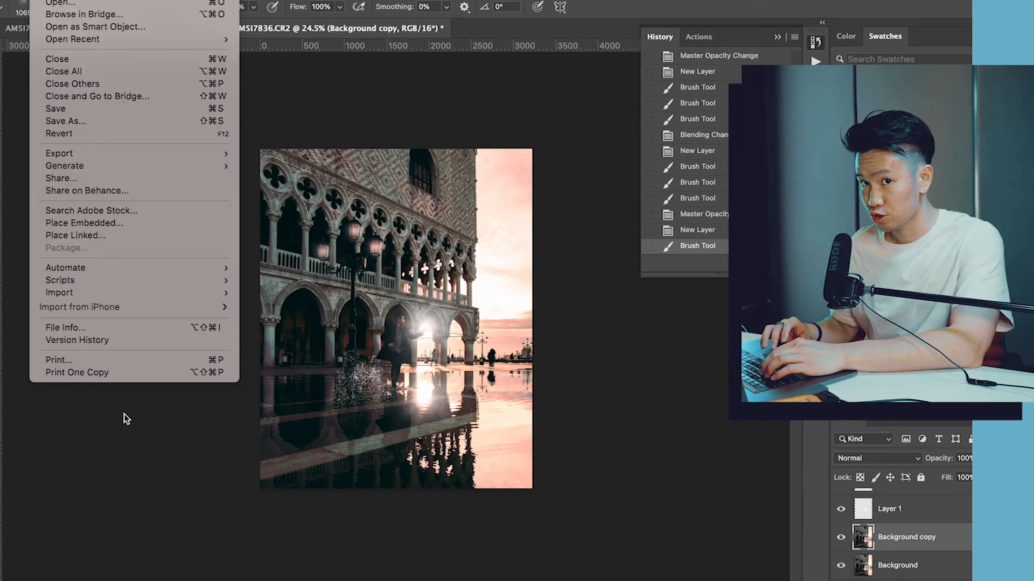
pyautogui.moveTo(124, 277)
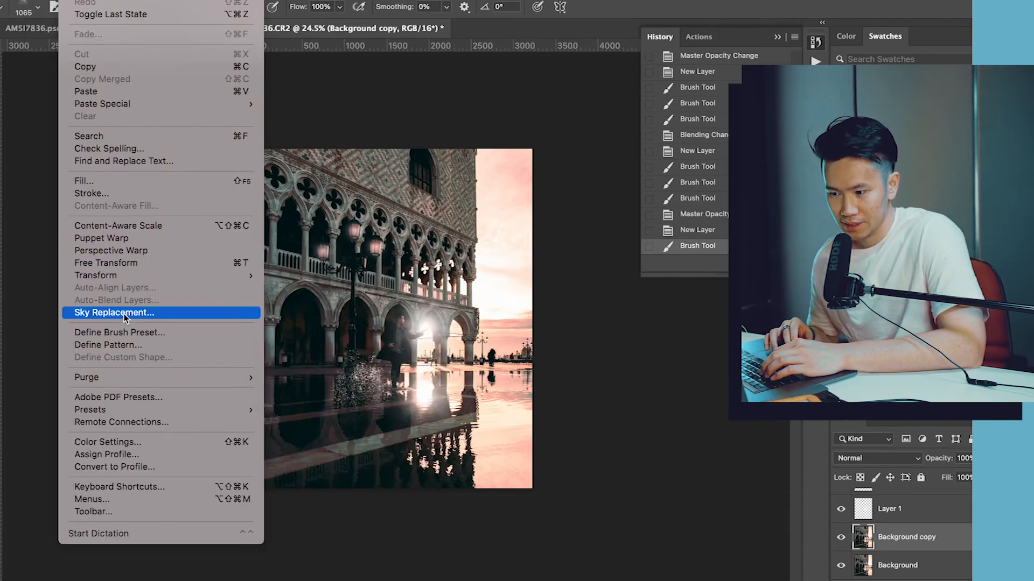
pyautogui.click(124, 313)
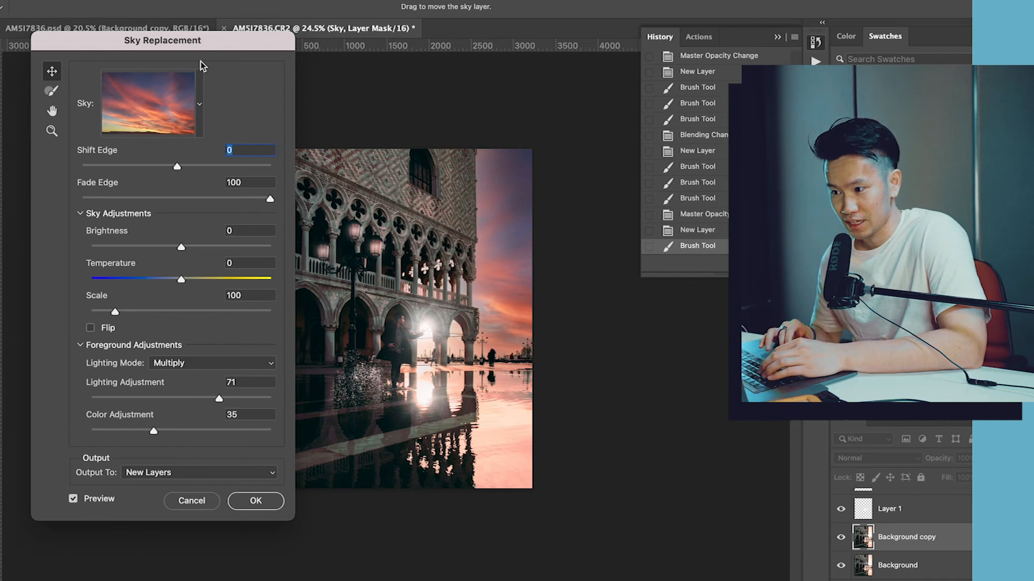
pyautogui.moveTo(191, 47); pyautogui.dragTo(150, 71)
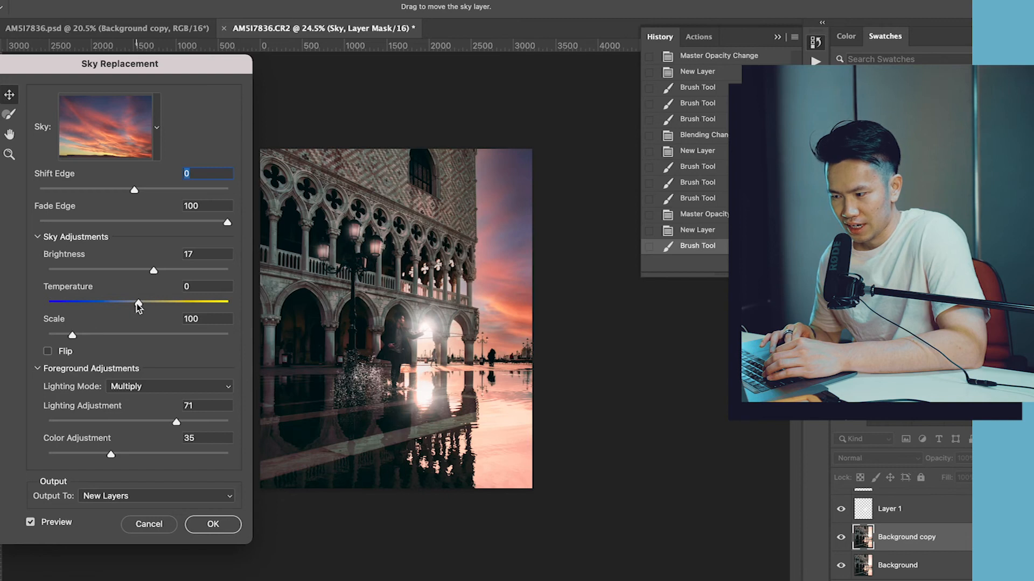
pyautogui.moveTo(138, 307); pyautogui.dragTo(185, 308)
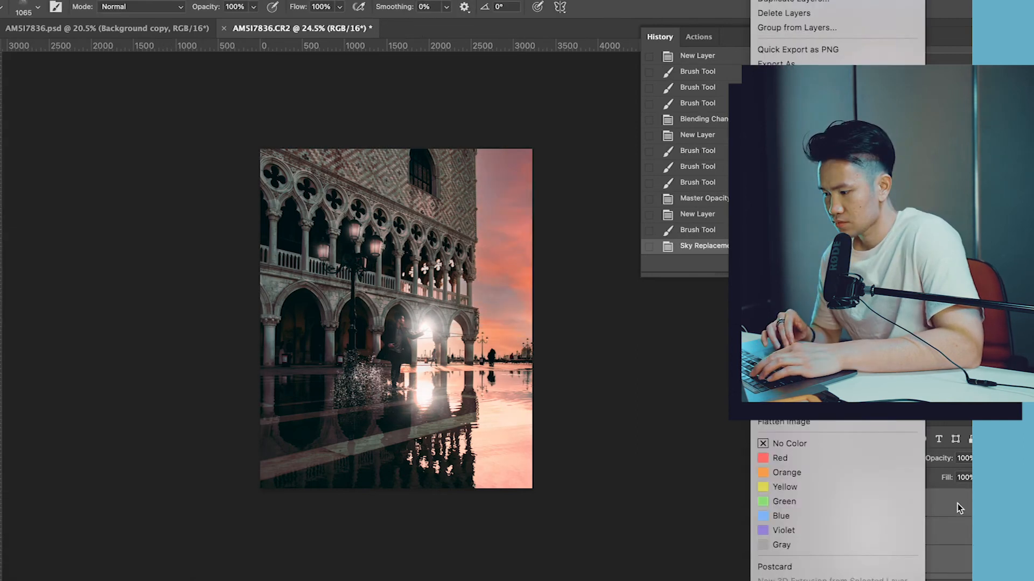
# Step: Group all layers above the Background and toggle the group's visibility to compare the image before and after
pyautogui.click(961, 508)
pyautogui.hotkey('ctrl', 'g')
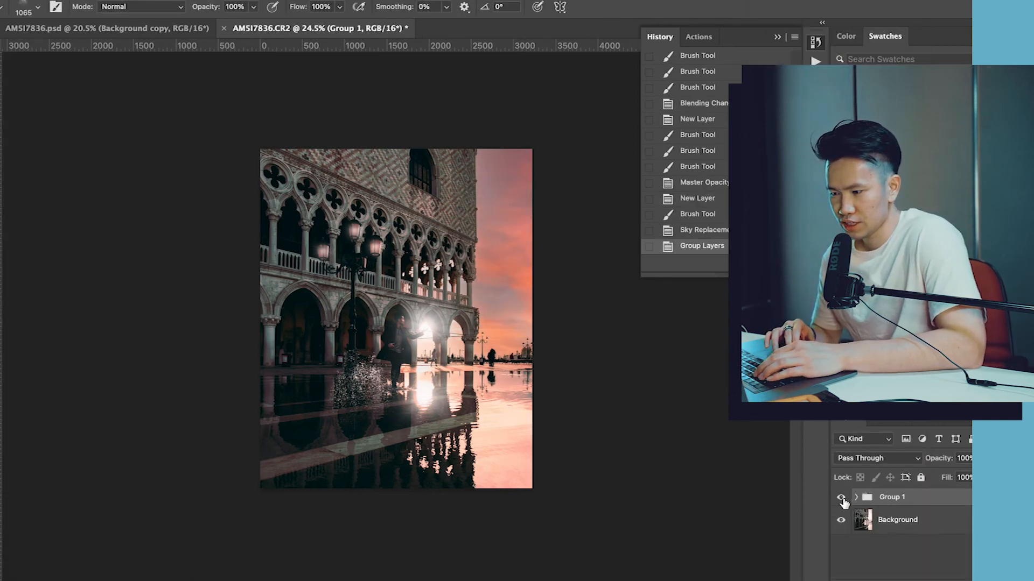
pyautogui.click(842, 498)
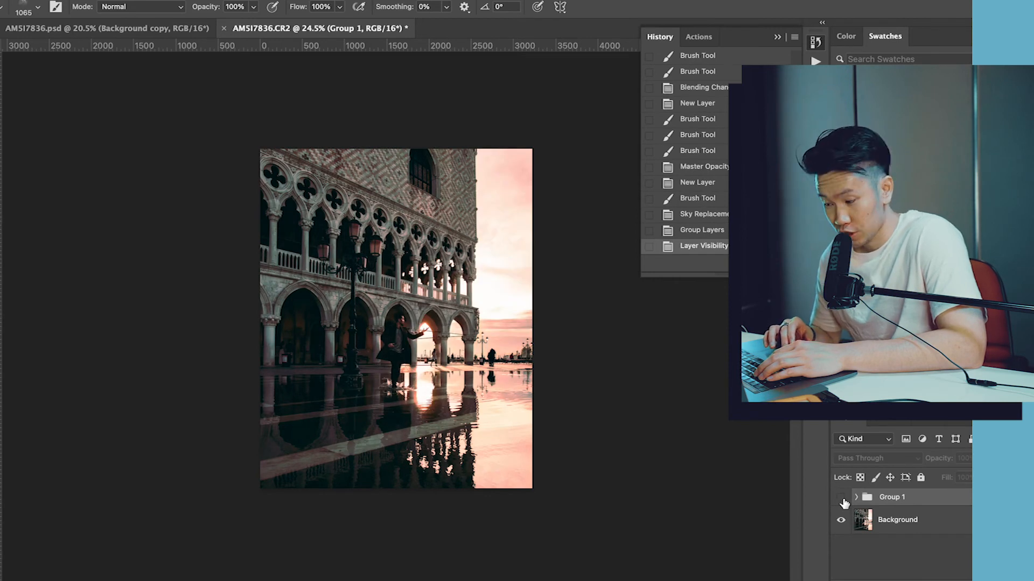
pyautogui.click(842, 499)
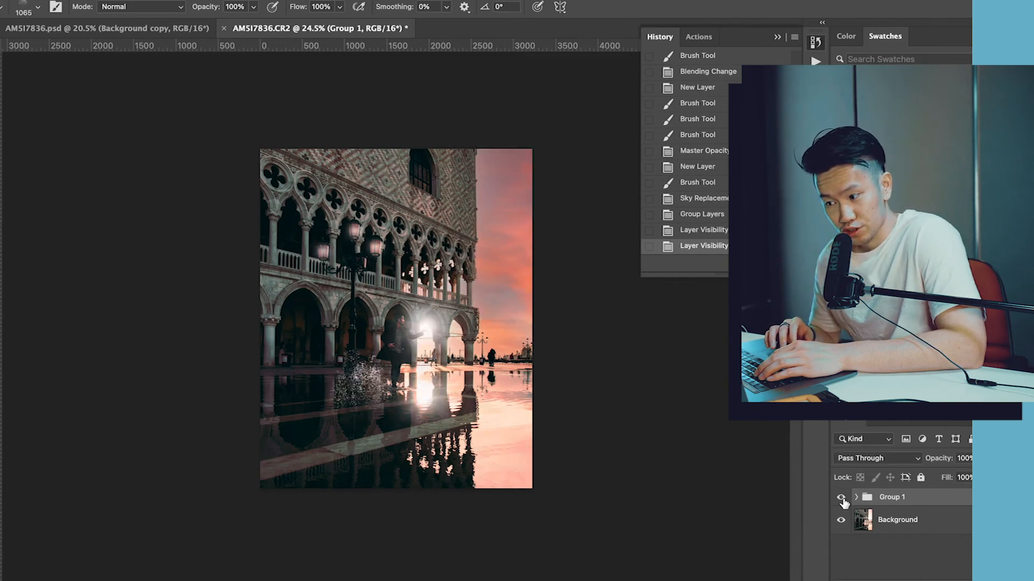
pyautogui.click(842, 499)
pyautogui.click(841, 499)
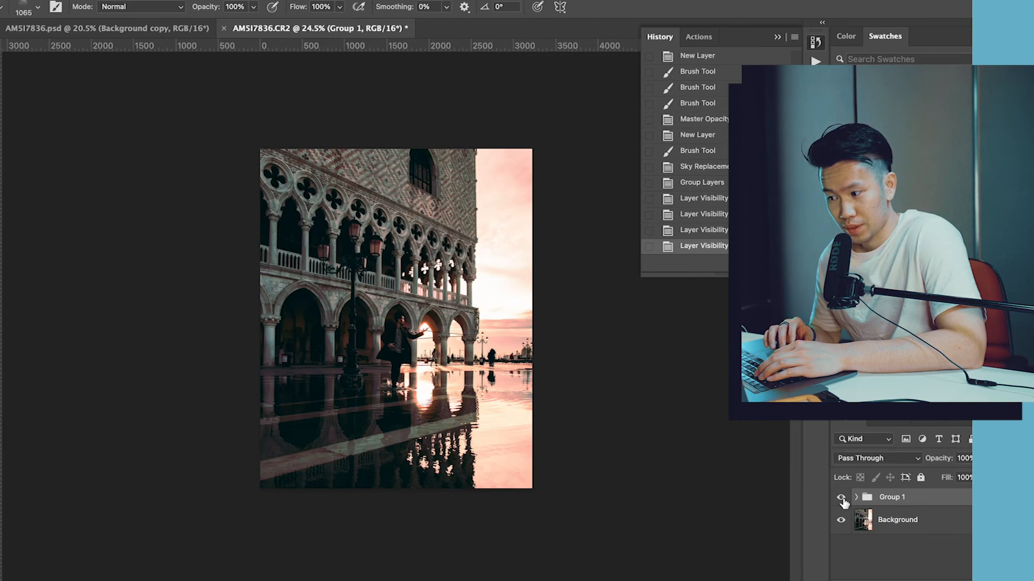
pyautogui.click(842, 498)
pyautogui.click(842, 498)
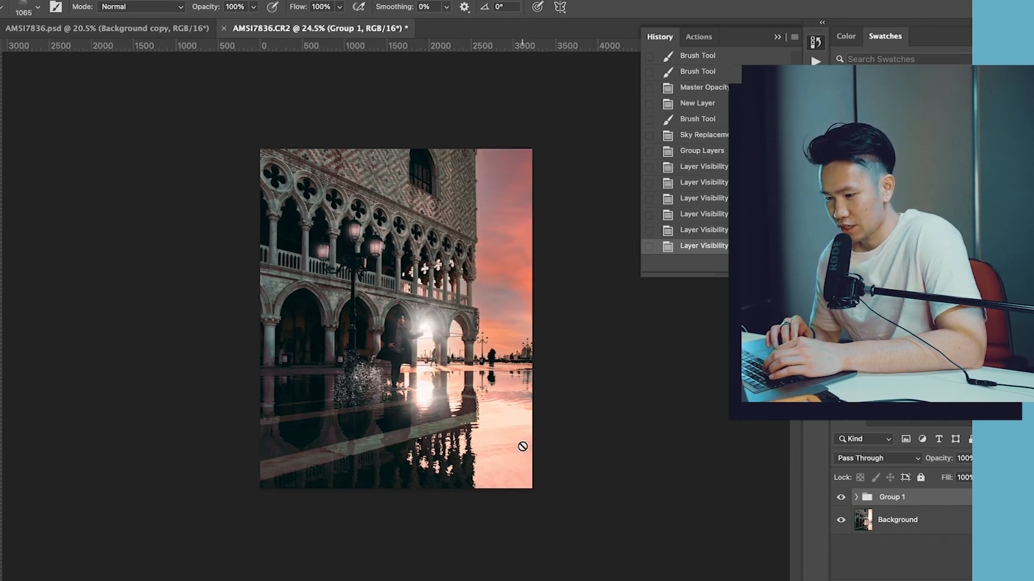
# Step: Save the Photoshop edit, switch to Lightroom and fit a narrow upright radial filter ellipse around the man
pyautogui.press('super+s')
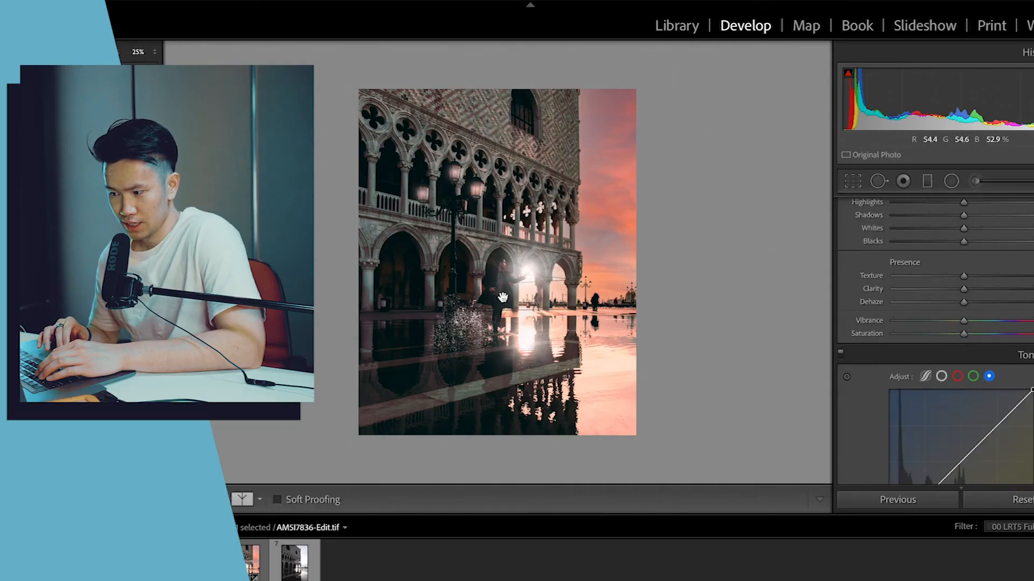
pyautogui.click(951, 181)
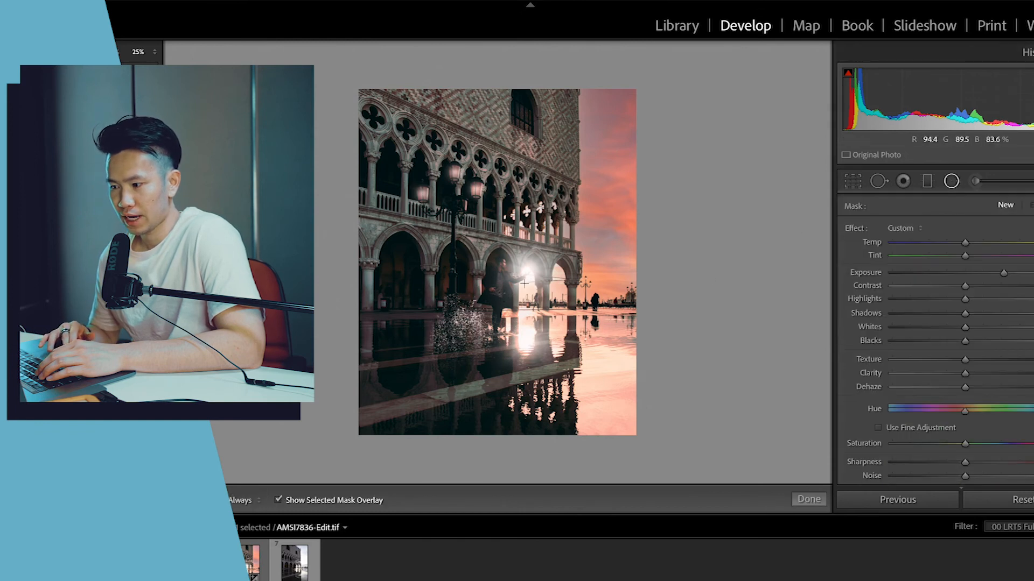
pyautogui.moveTo(485, 269)
pyautogui.mouseDown()
pyautogui.moveTo(561, 340)
pyautogui.moveTo(508, 302)
pyautogui.mouseUp()
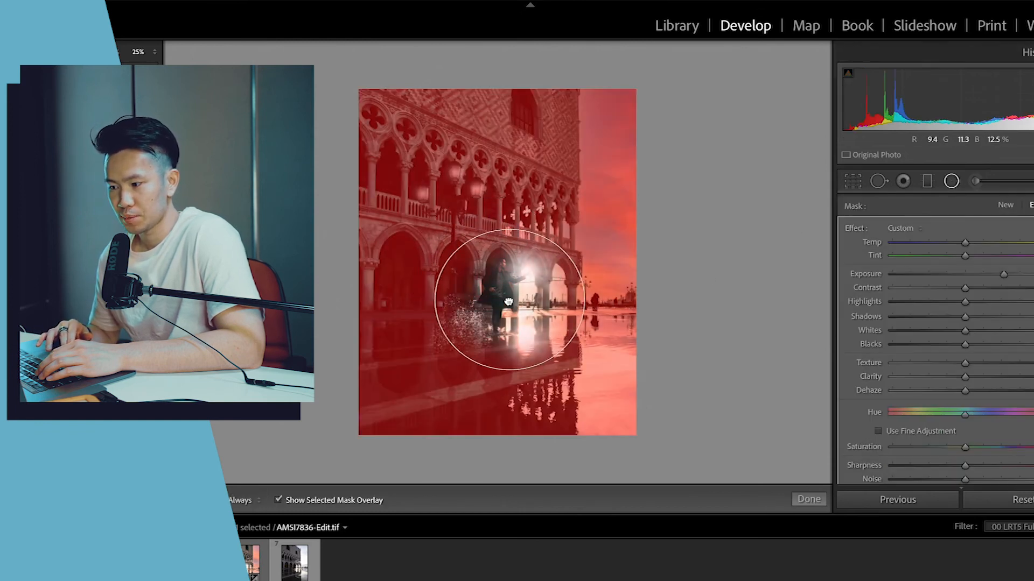
pyautogui.moveTo(584, 300); pyautogui.dragTo(544, 294)
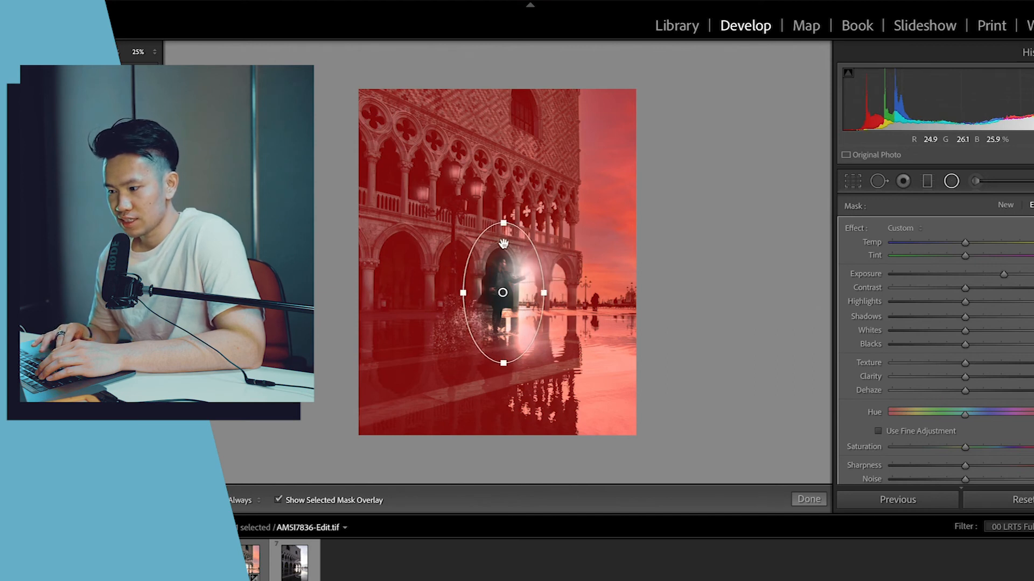
pyautogui.moveTo(503, 223); pyautogui.dragTo(504, 231)
pyautogui.moveTo(505, 293); pyautogui.dragTo(503, 292)
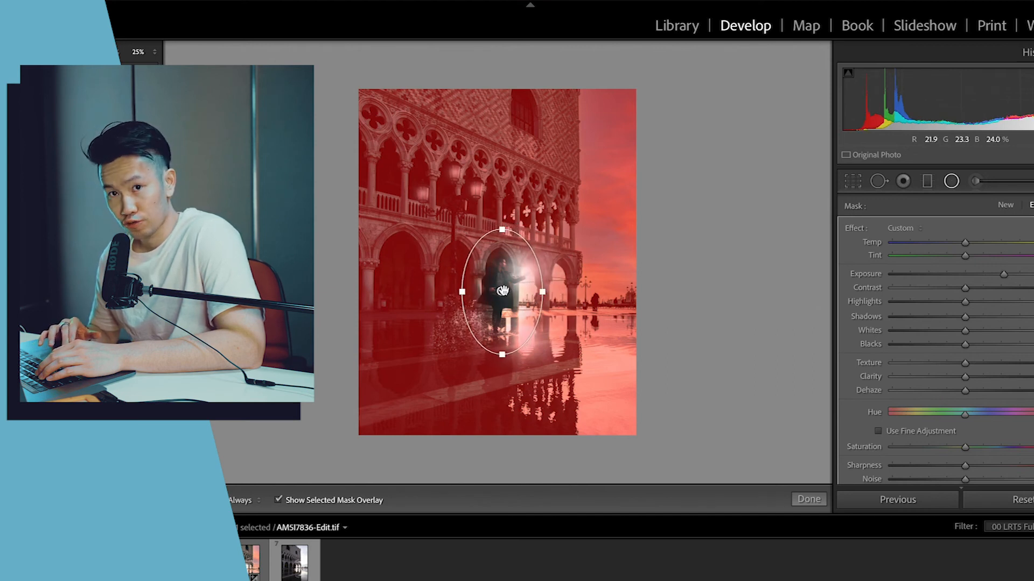
# Step: Reset the radial filter's exposure, lower its texture and clarity, and hide the mask overlay
pyautogui.doubleClick(1004, 275)
pyautogui.moveTo(964, 365); pyautogui.dragTo(939, 383)
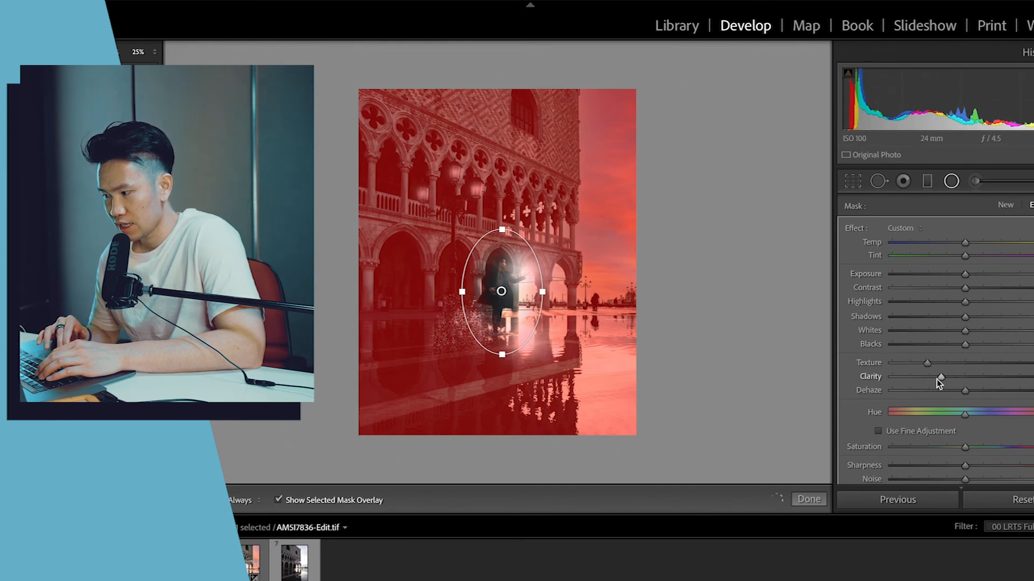
pyautogui.click(347, 503)
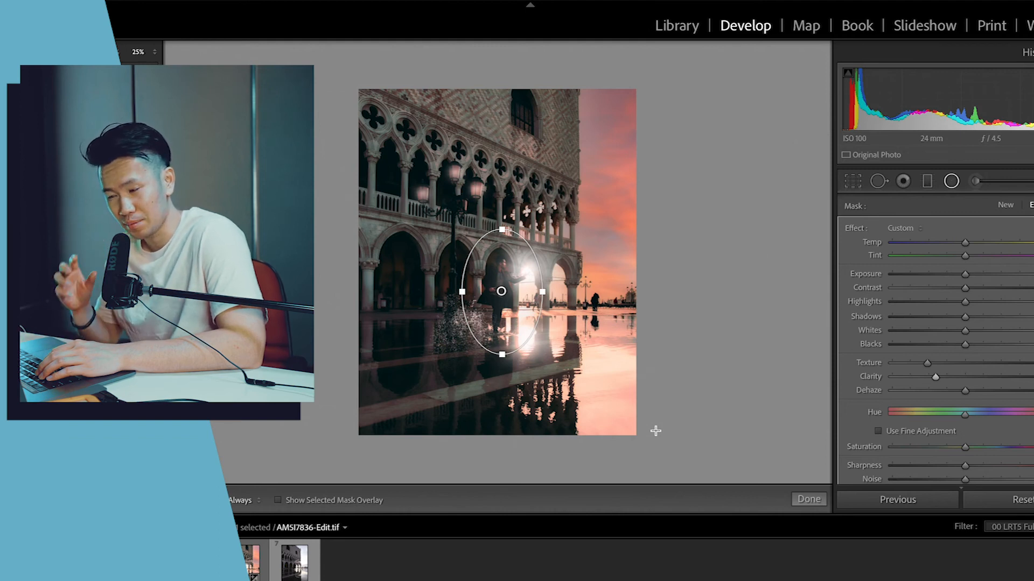
pyautogui.click(823, 499)
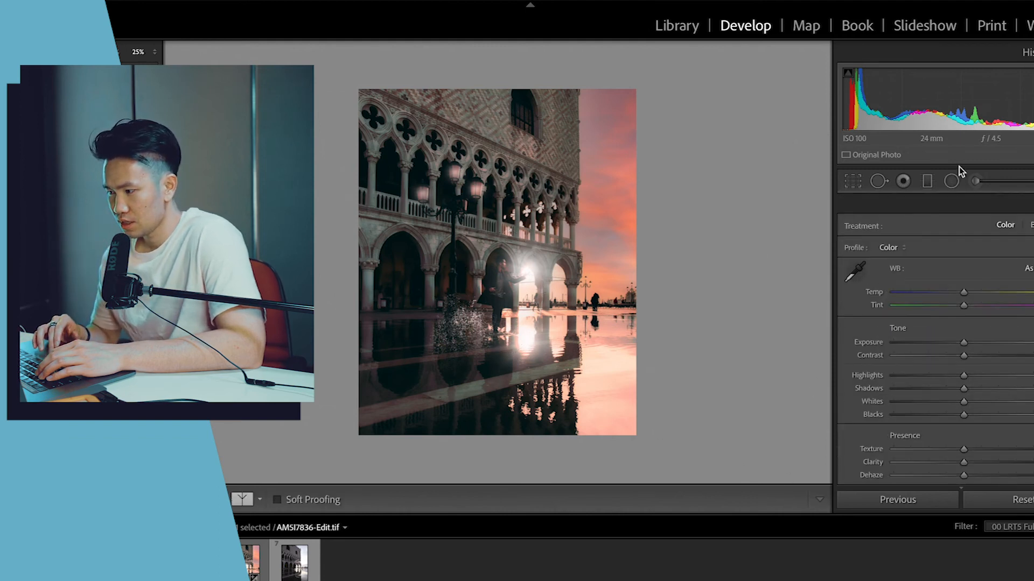
# Step: Reopen the radial filter around the man and duplicate it to strengthen the softening effect
pyautogui.click(952, 182)
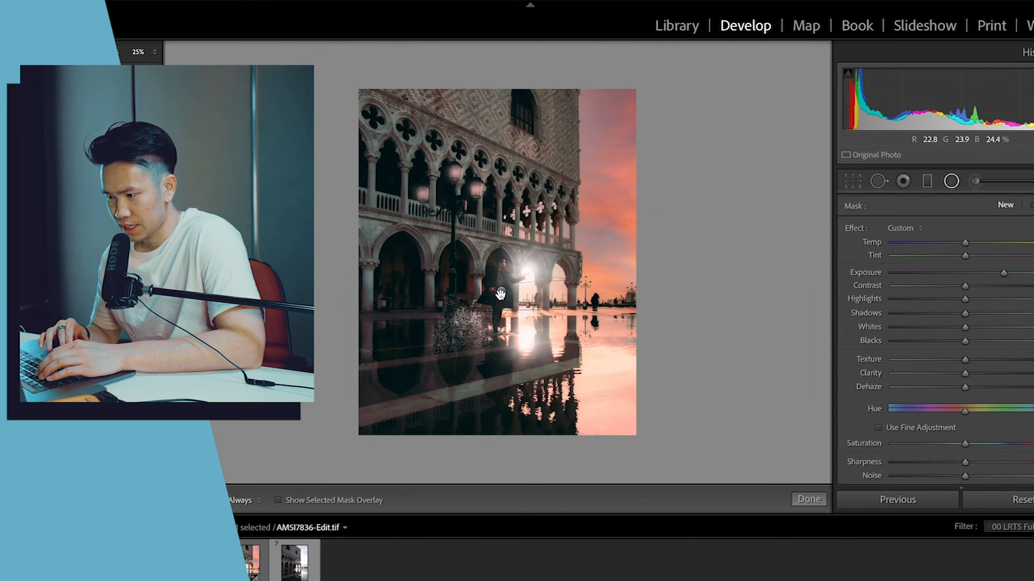
pyautogui.click(501, 293)
pyautogui.rightClick(491, 291)
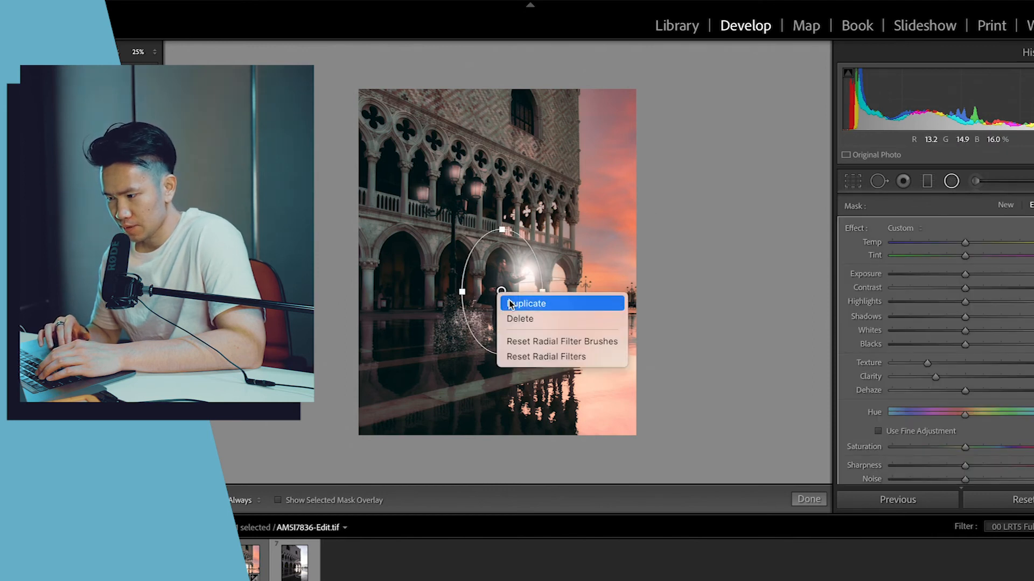
pyautogui.click(506, 299)
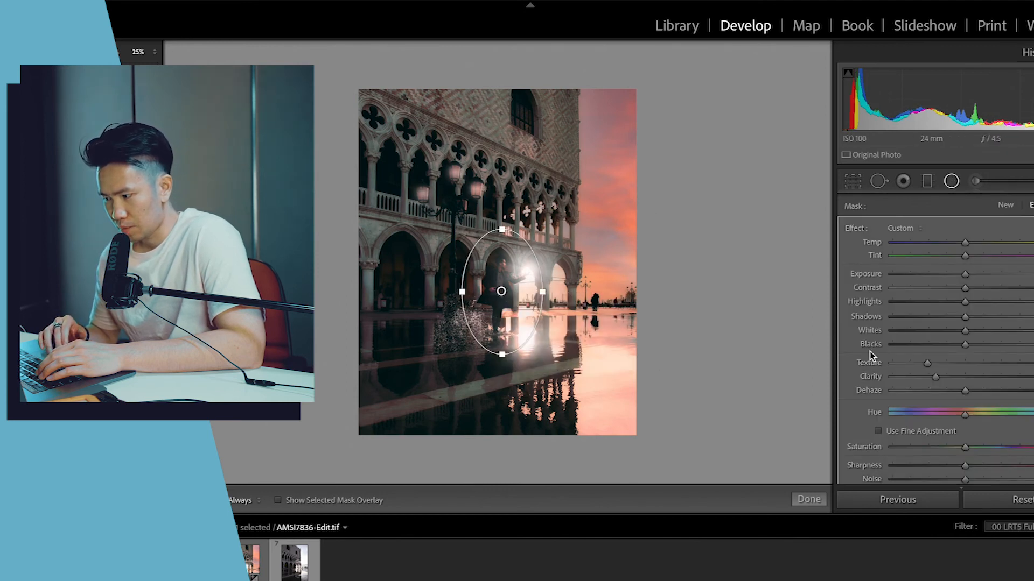
# Step: Raise the texture and clarity of the duplicated radial filter around the man to slightly positive values, finish the filter and inspect the photo
pyautogui.scroll(-4, 870, 351)
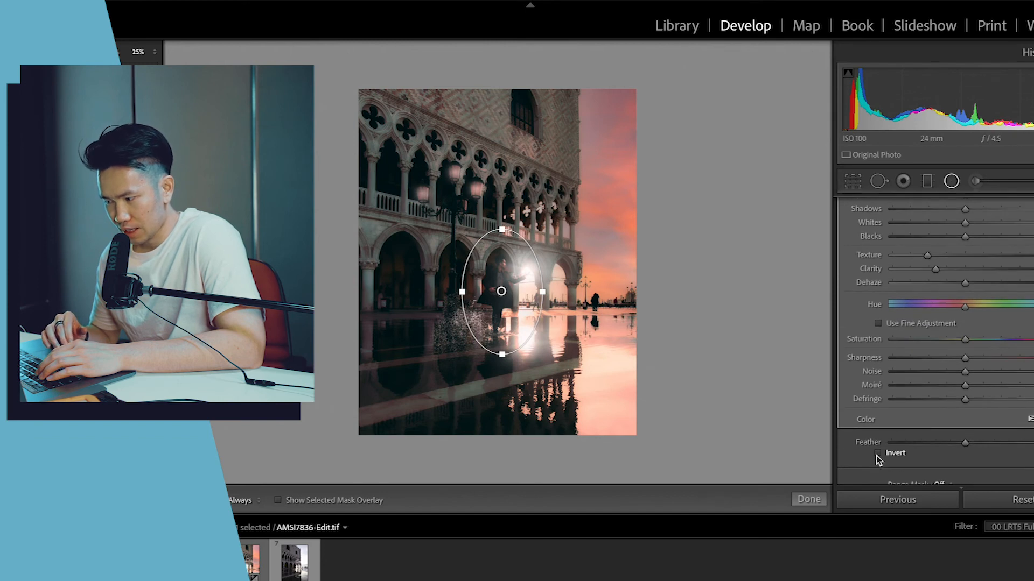
pyautogui.scroll(4, 896, 353)
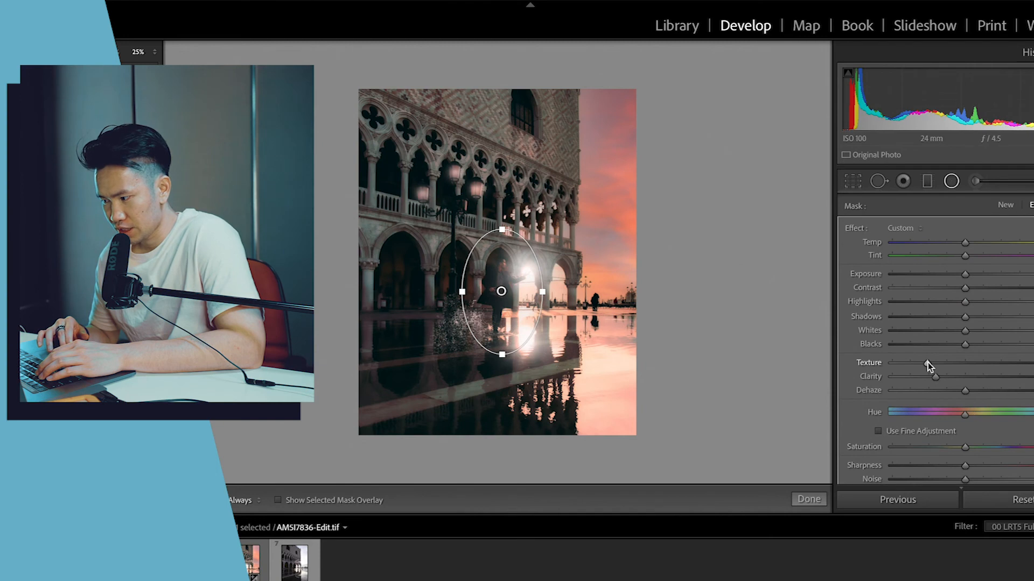
pyautogui.moveTo(929, 363); pyautogui.dragTo(994, 363)
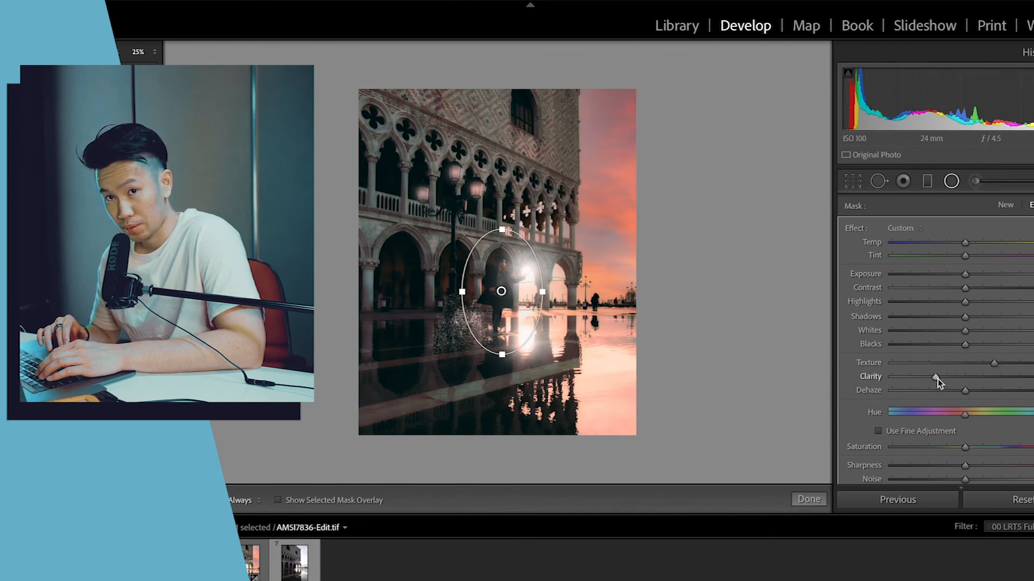
pyautogui.moveTo(935, 377); pyautogui.dragTo(994, 380)
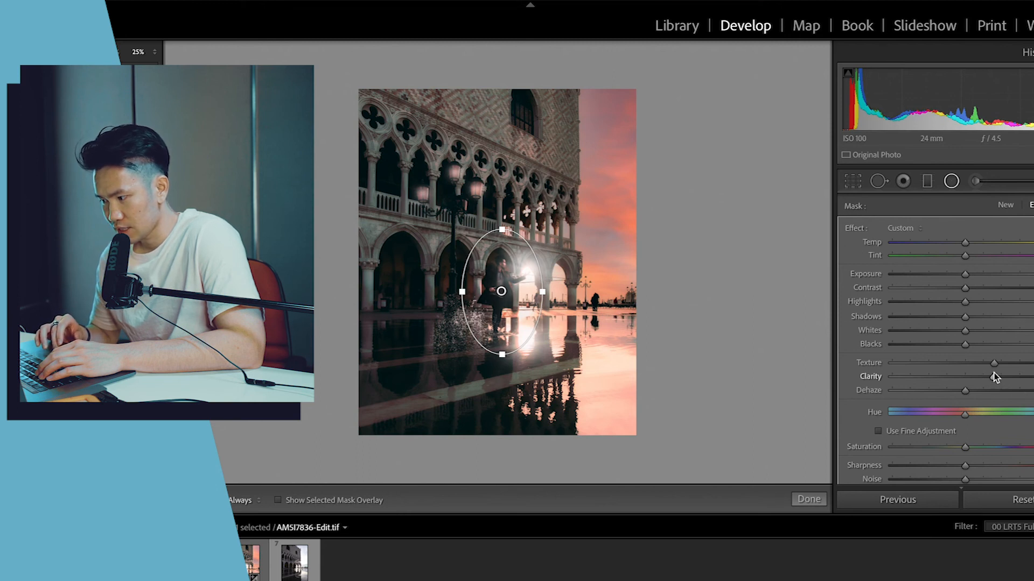
pyautogui.click(809, 499)
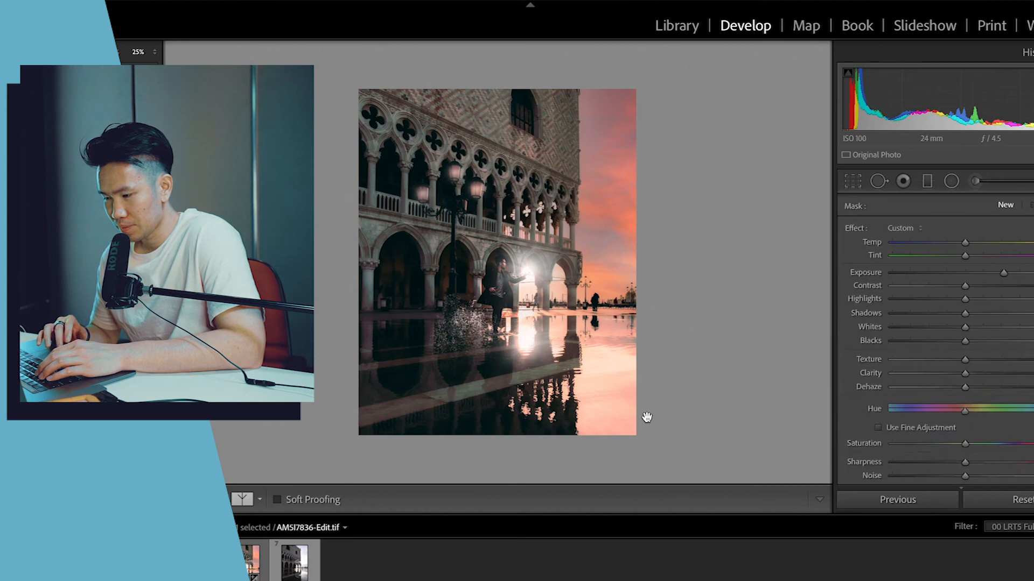
pyautogui.click(537, 388)
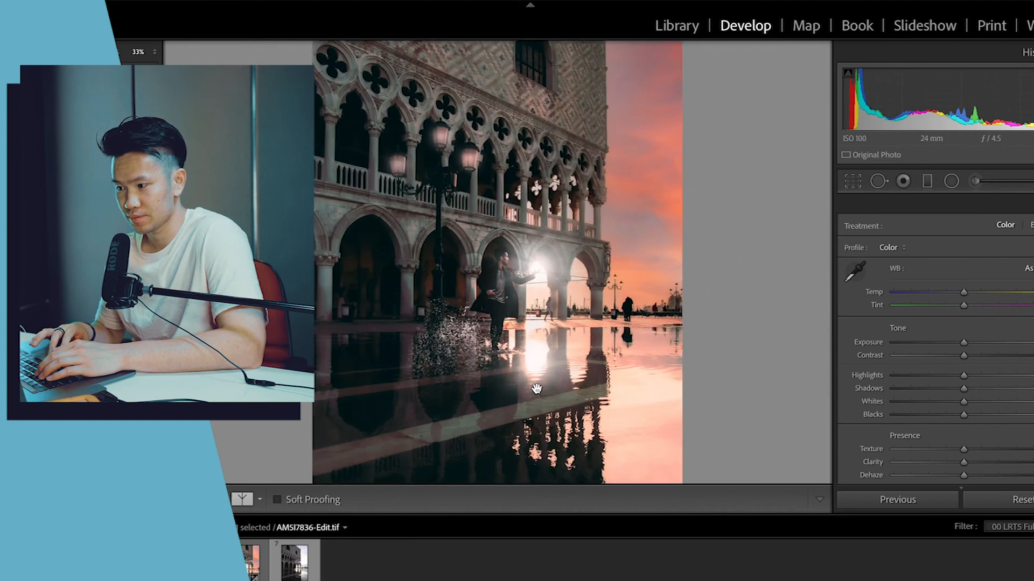
pyautogui.click(537, 389)
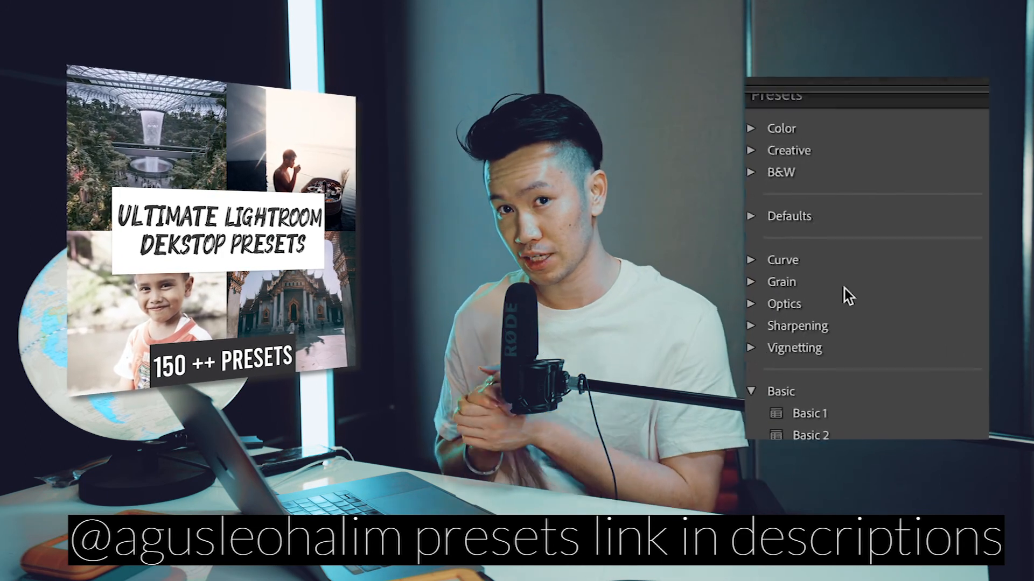
# Step: Browse the develop preset groups from Basic and Blogger through City Night, Film look and Food to Travel, Underwater and User Presets
pyautogui.scroll(-5, 840, 289)
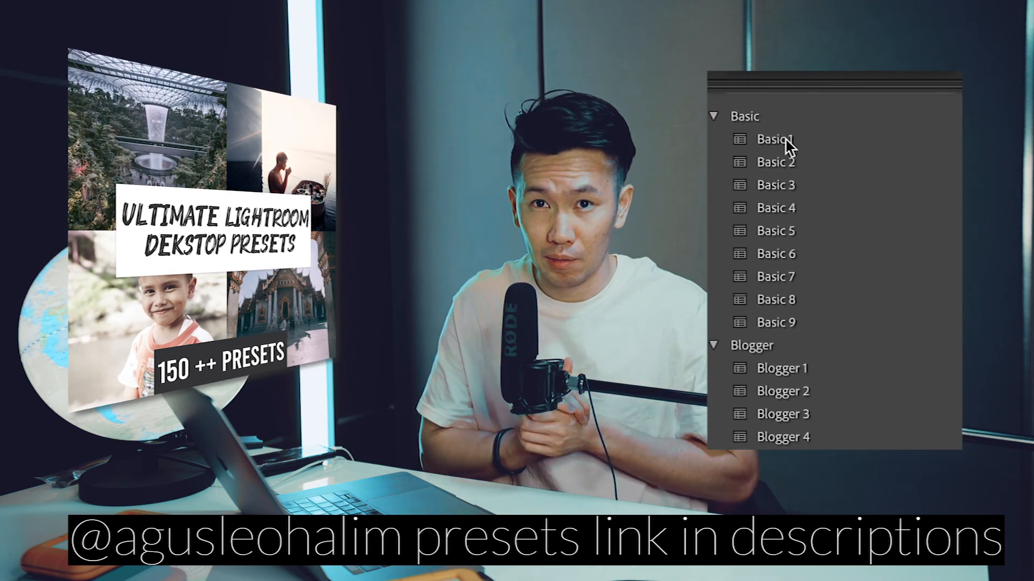
pyautogui.click(786, 141)
pyautogui.scroll(-2, 786, 143)
pyautogui.scroll(-5, 785, 138)
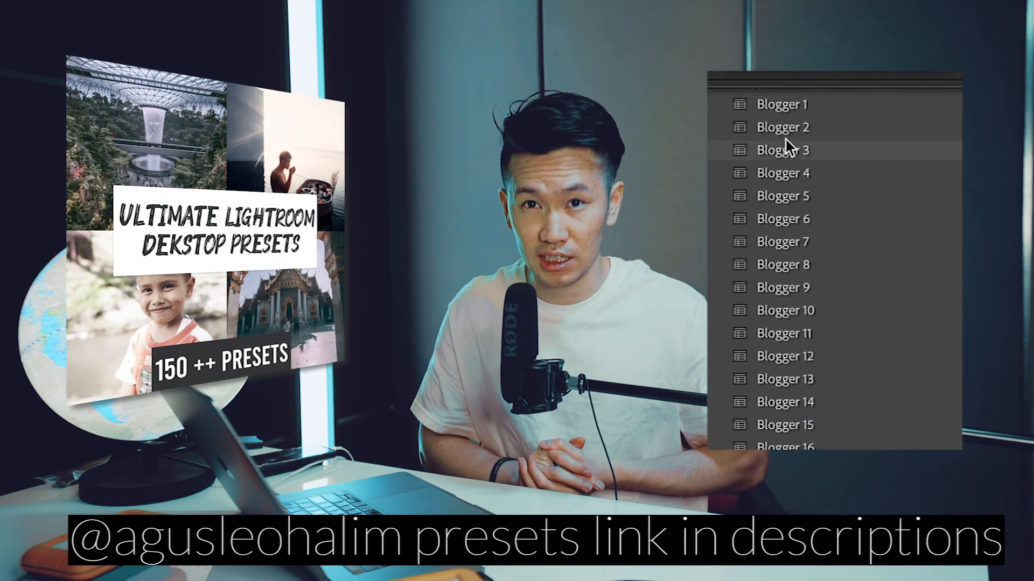
pyautogui.scroll(-5, 785, 138)
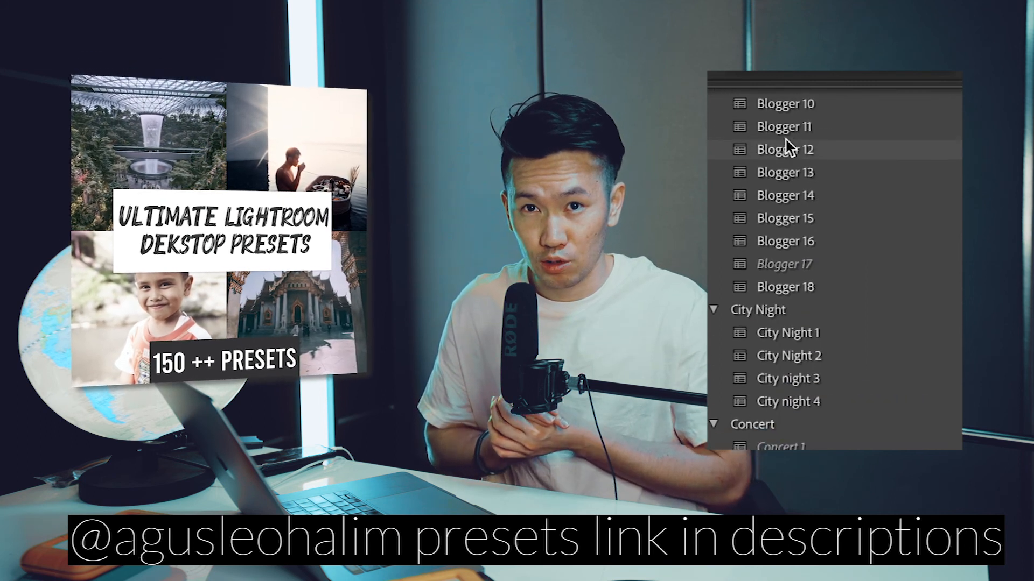
pyautogui.scroll(-6, 785, 138)
pyautogui.scroll(-5, 785, 144)
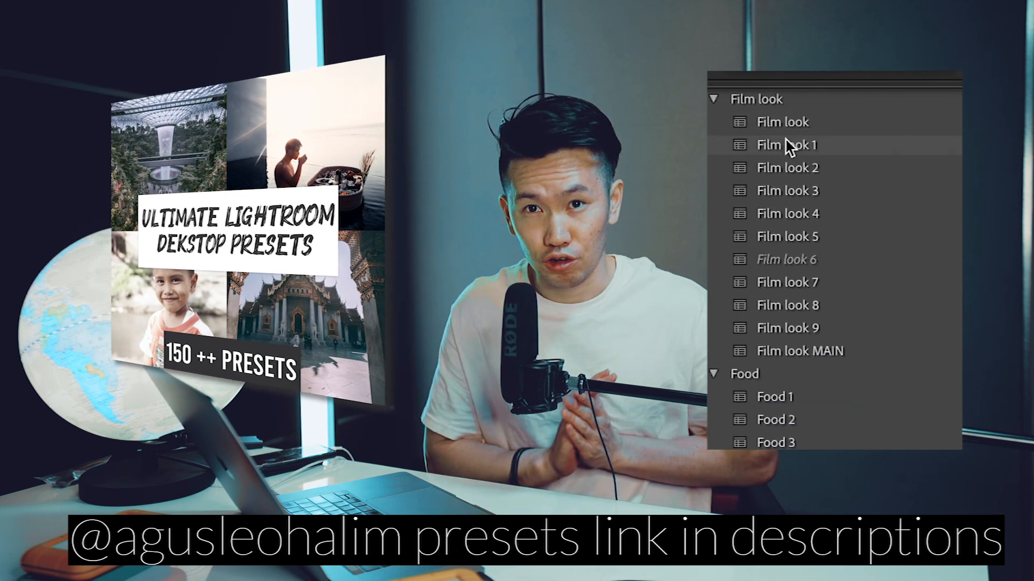
pyautogui.scroll(-5, 786, 143)
pyautogui.scroll(-6, 785, 137)
pyautogui.scroll(-6, 785, 138)
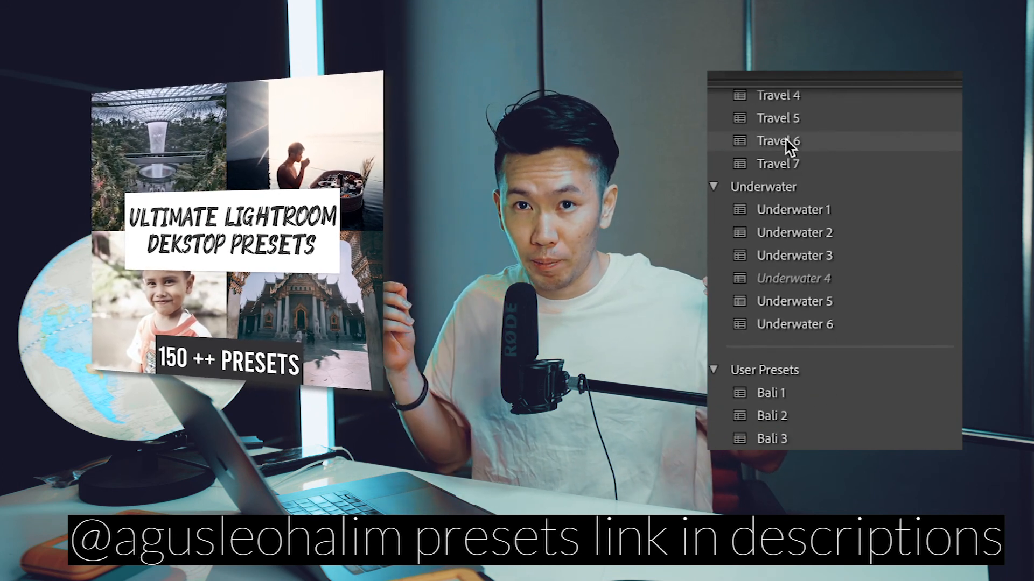